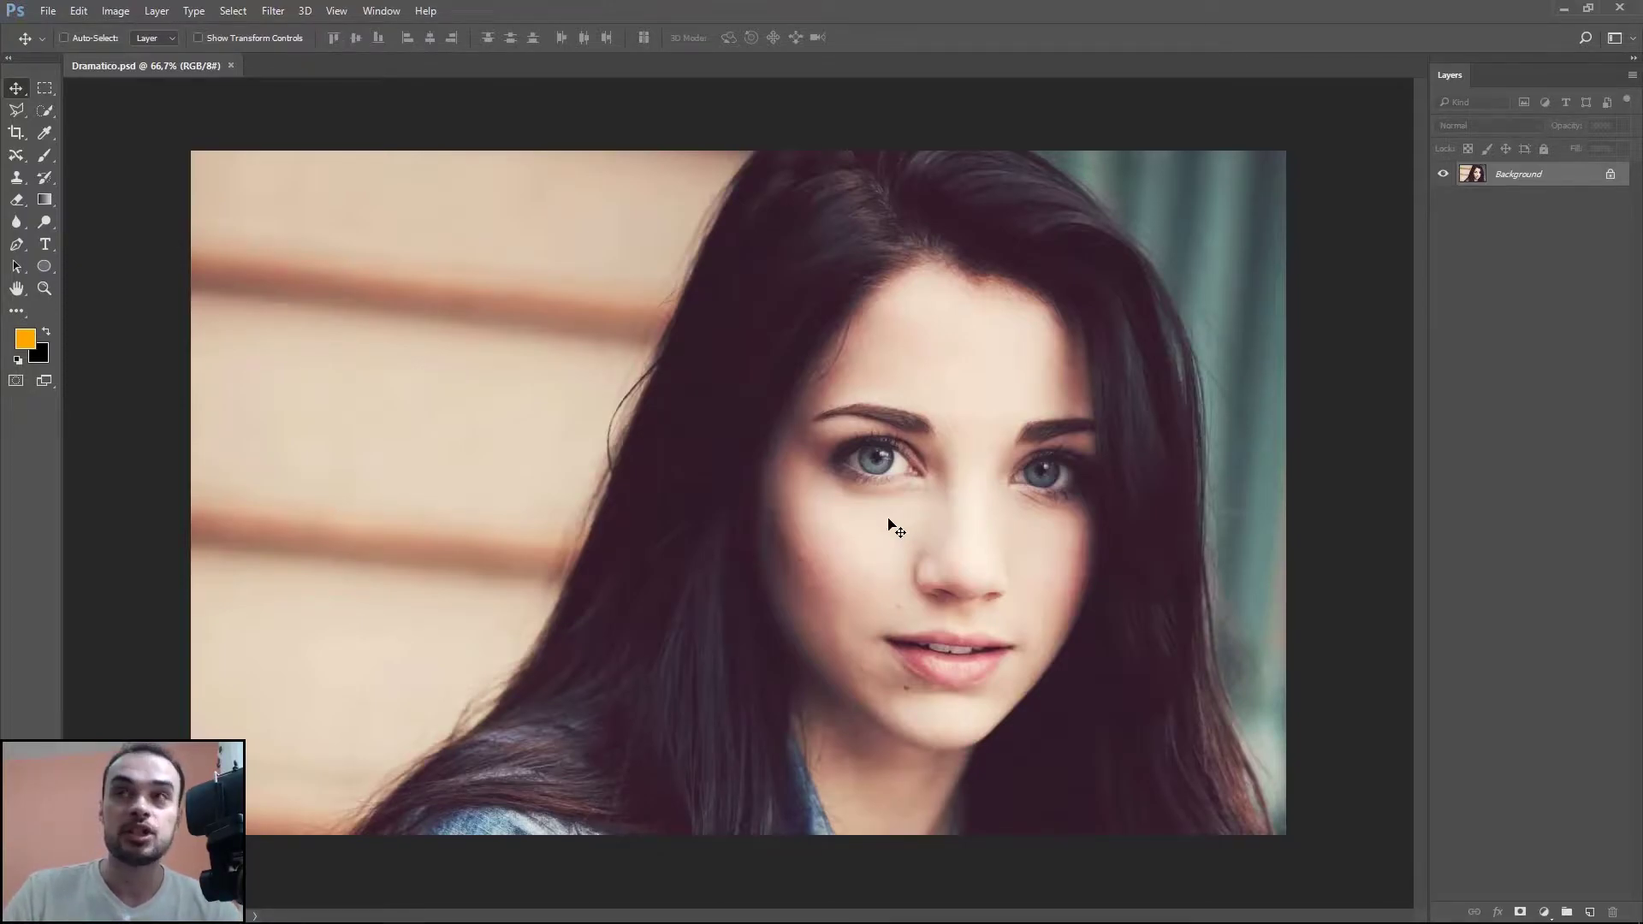
Step: Duplicate the Background into Layer 1 and blend it in Overlay mode for stronger contrast
{"action": "key", "text": "ctrl+j"}
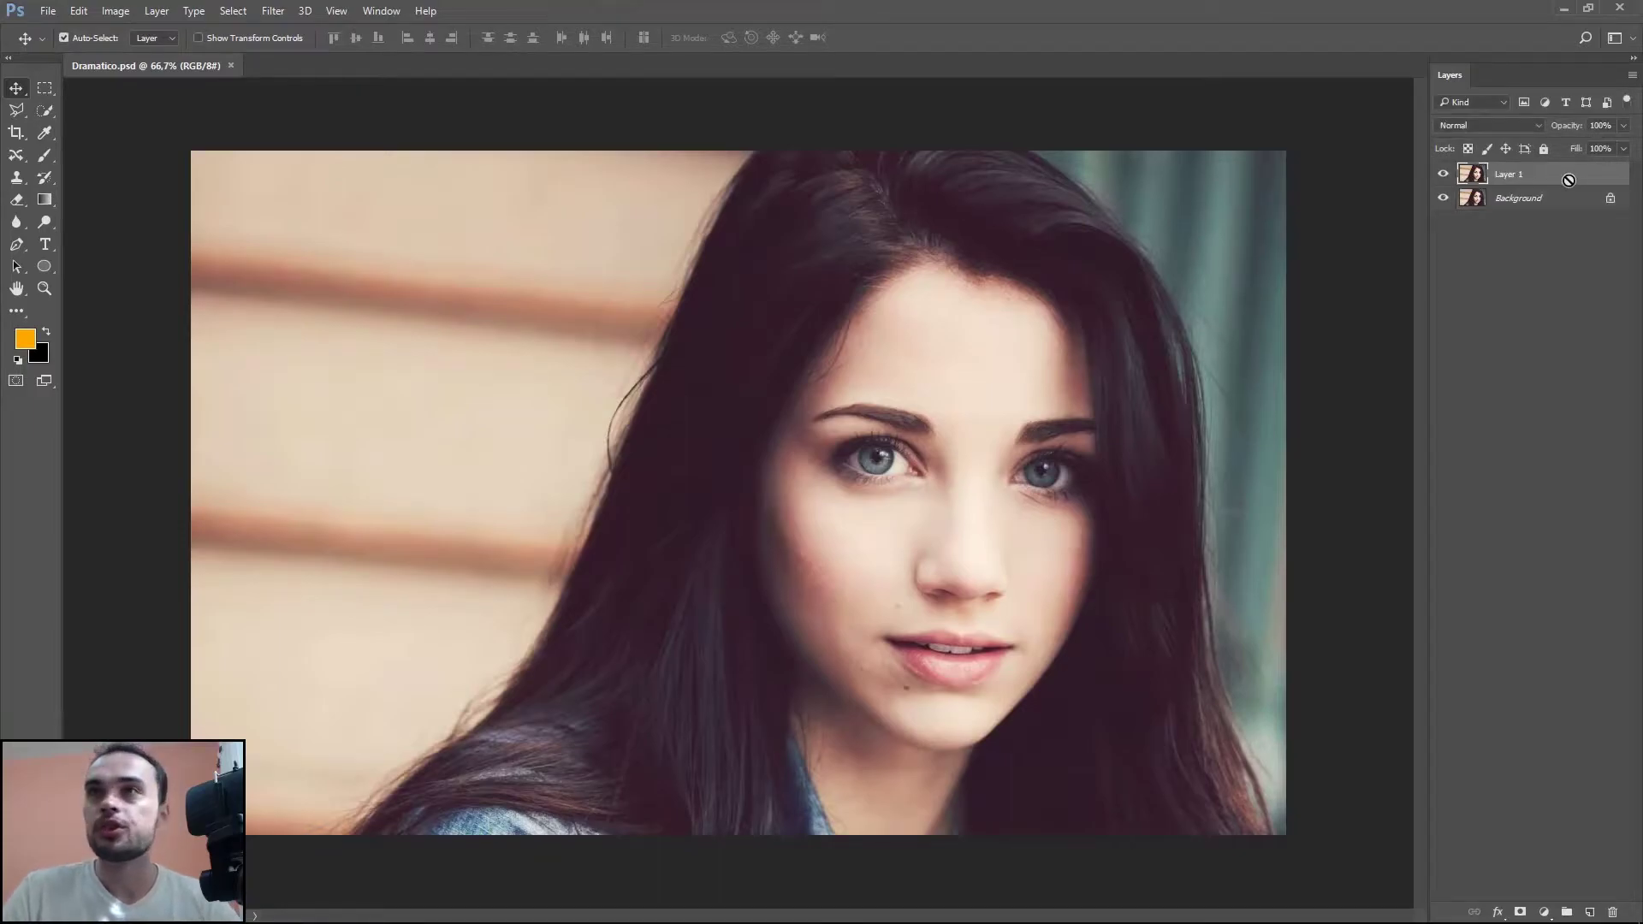
{"action": "left_click", "coordinate": [1495, 127]}
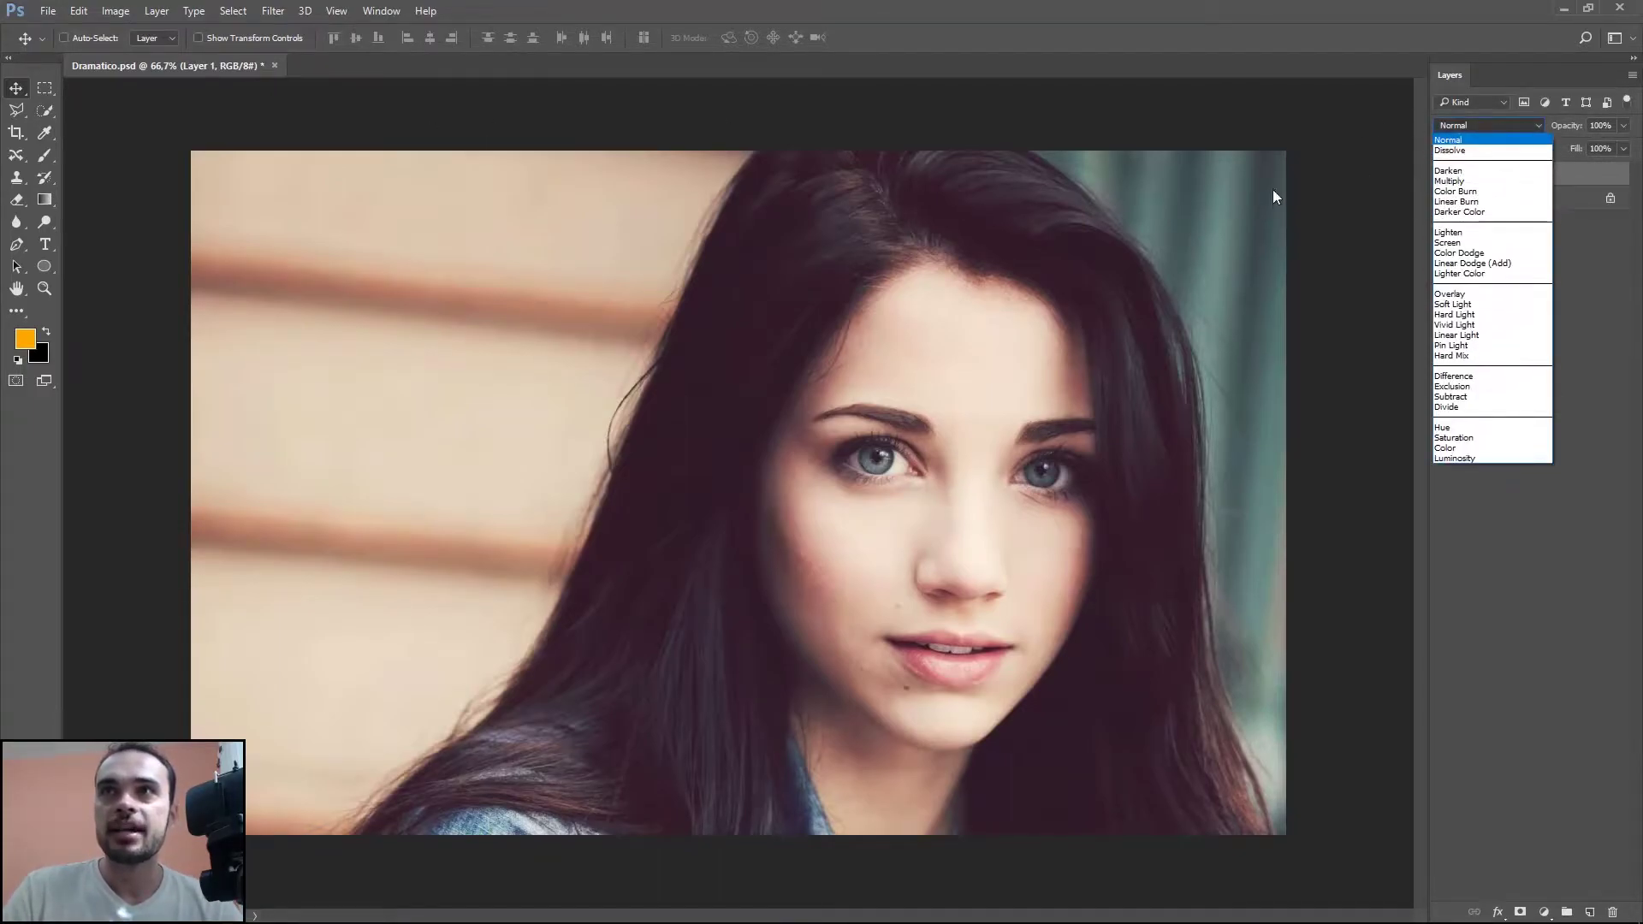
{"action": "left_click", "coordinate": [1468, 294]}
{"action": "left_click", "coordinate": [273, 10]}
{"action": "mouse_move", "coordinate": [372, 345]}
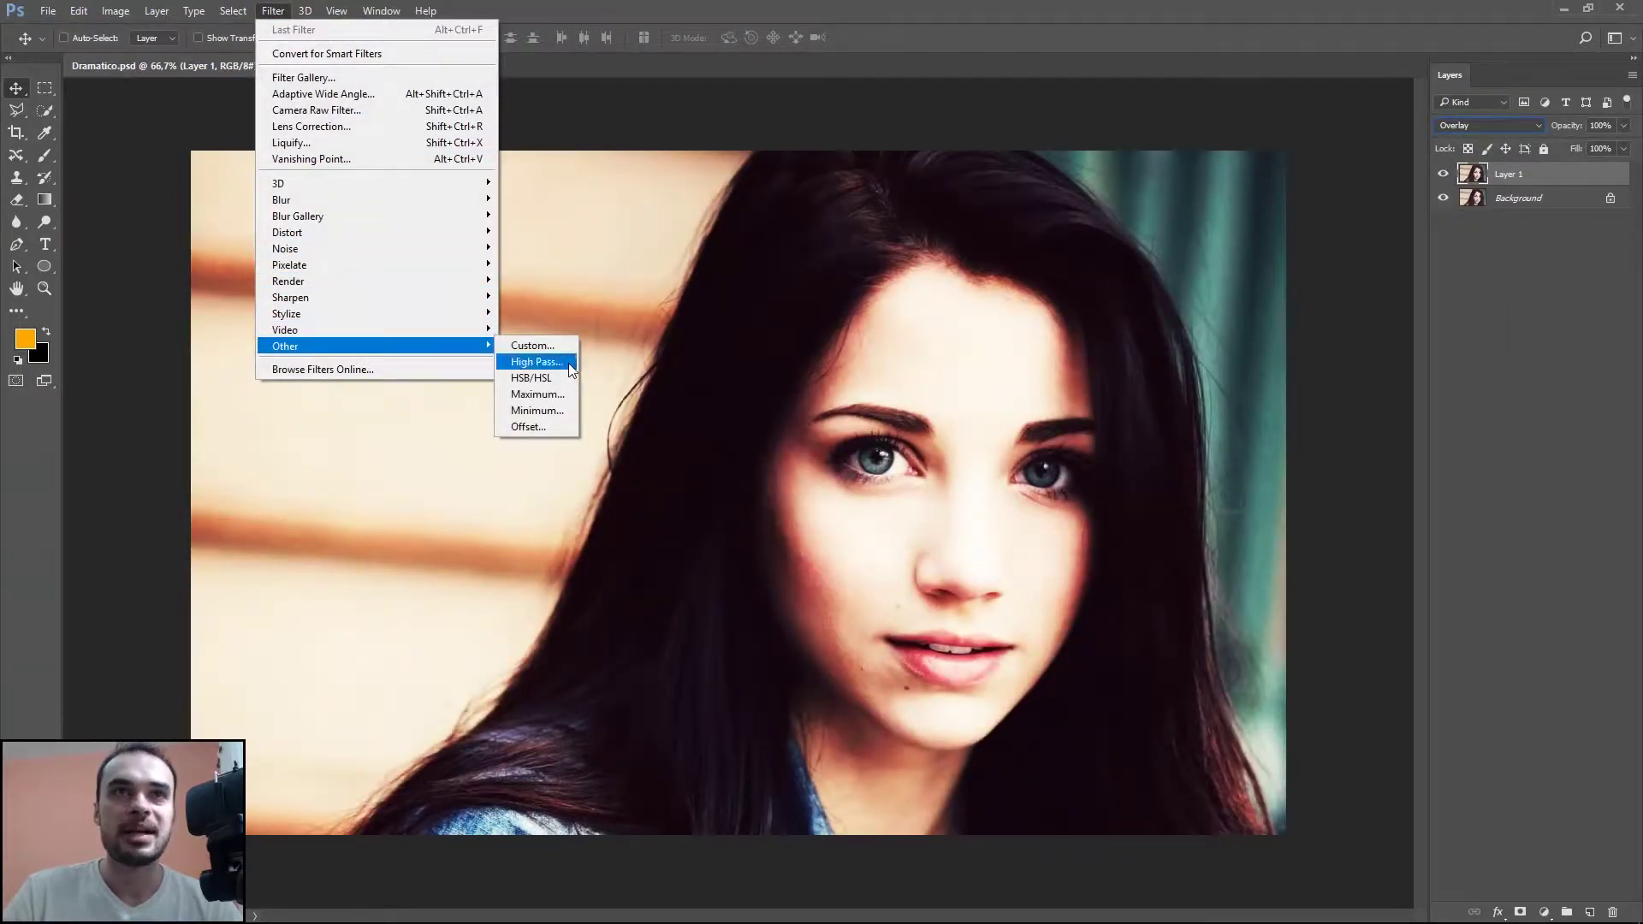
Step: Apply a High Pass filter to Layer 1 at an 18.0-pixel radius
{"action": "left_click", "coordinate": [536, 362]}
{"action": "mouse_move", "coordinate": [866, 226]}
{"action": "left_mouse_down"}
{"action": "mouse_move", "coordinate": [352, 228]}
{"action": "mouse_move", "coordinate": [383, 180]}
{"action": "left_mouse_up"}
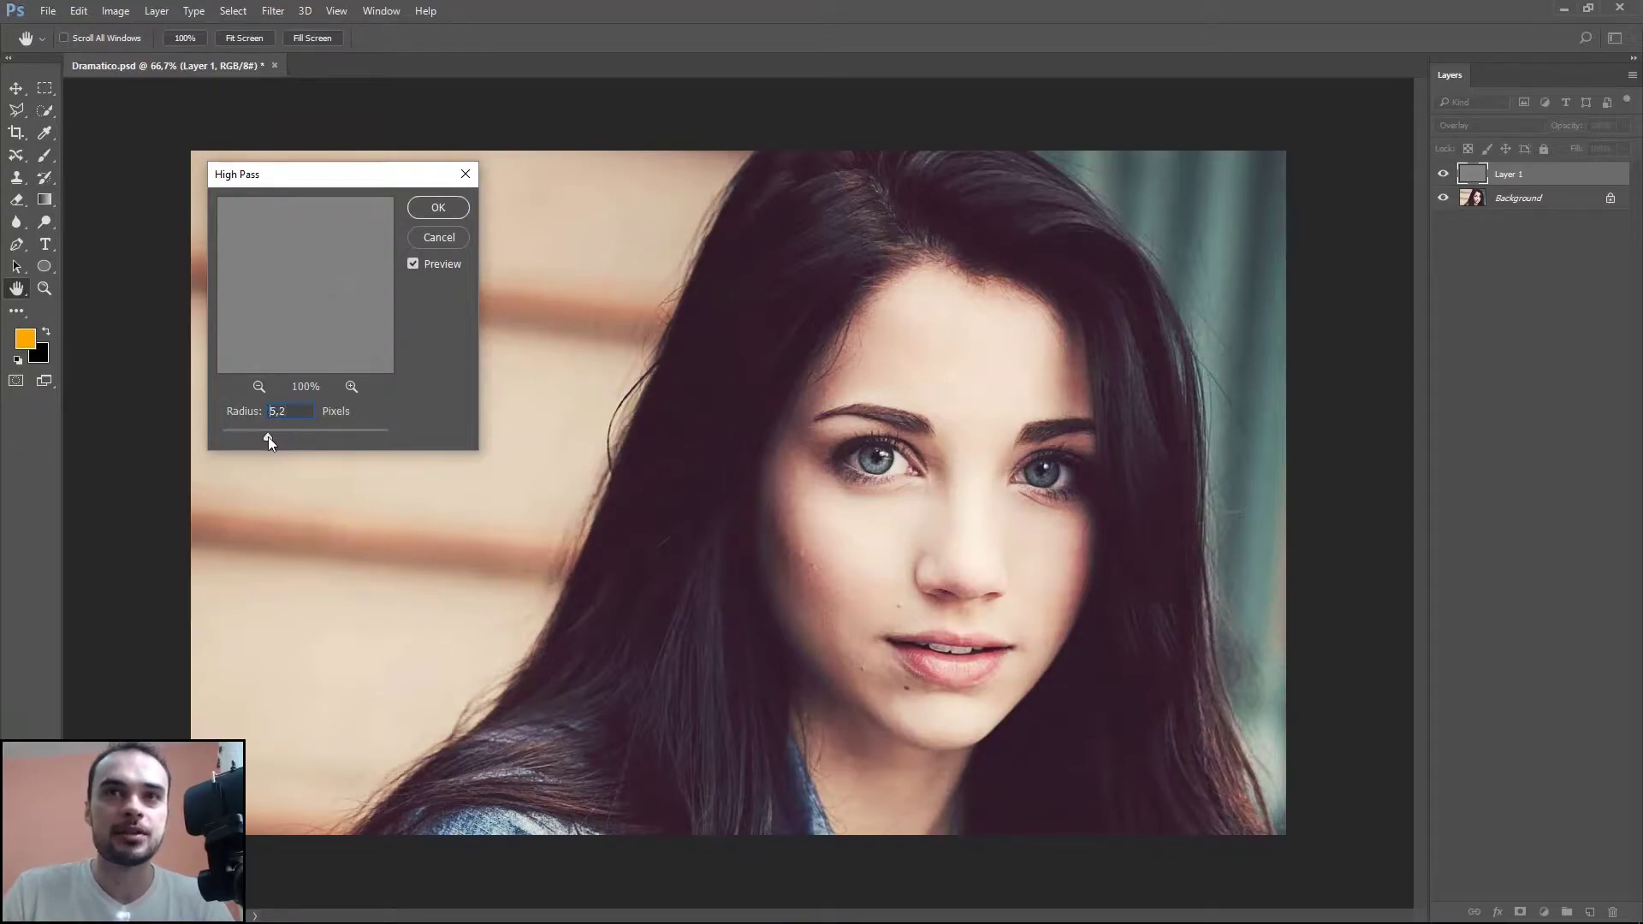
{"action": "mouse_move", "coordinate": [282, 436]}
{"action": "left_mouse_down"}
{"action": "mouse_move", "coordinate": [347, 436]}
{"action": "mouse_move", "coordinate": [282, 440]}
{"action": "mouse_move", "coordinate": [306, 439]}
{"action": "left_mouse_up"}
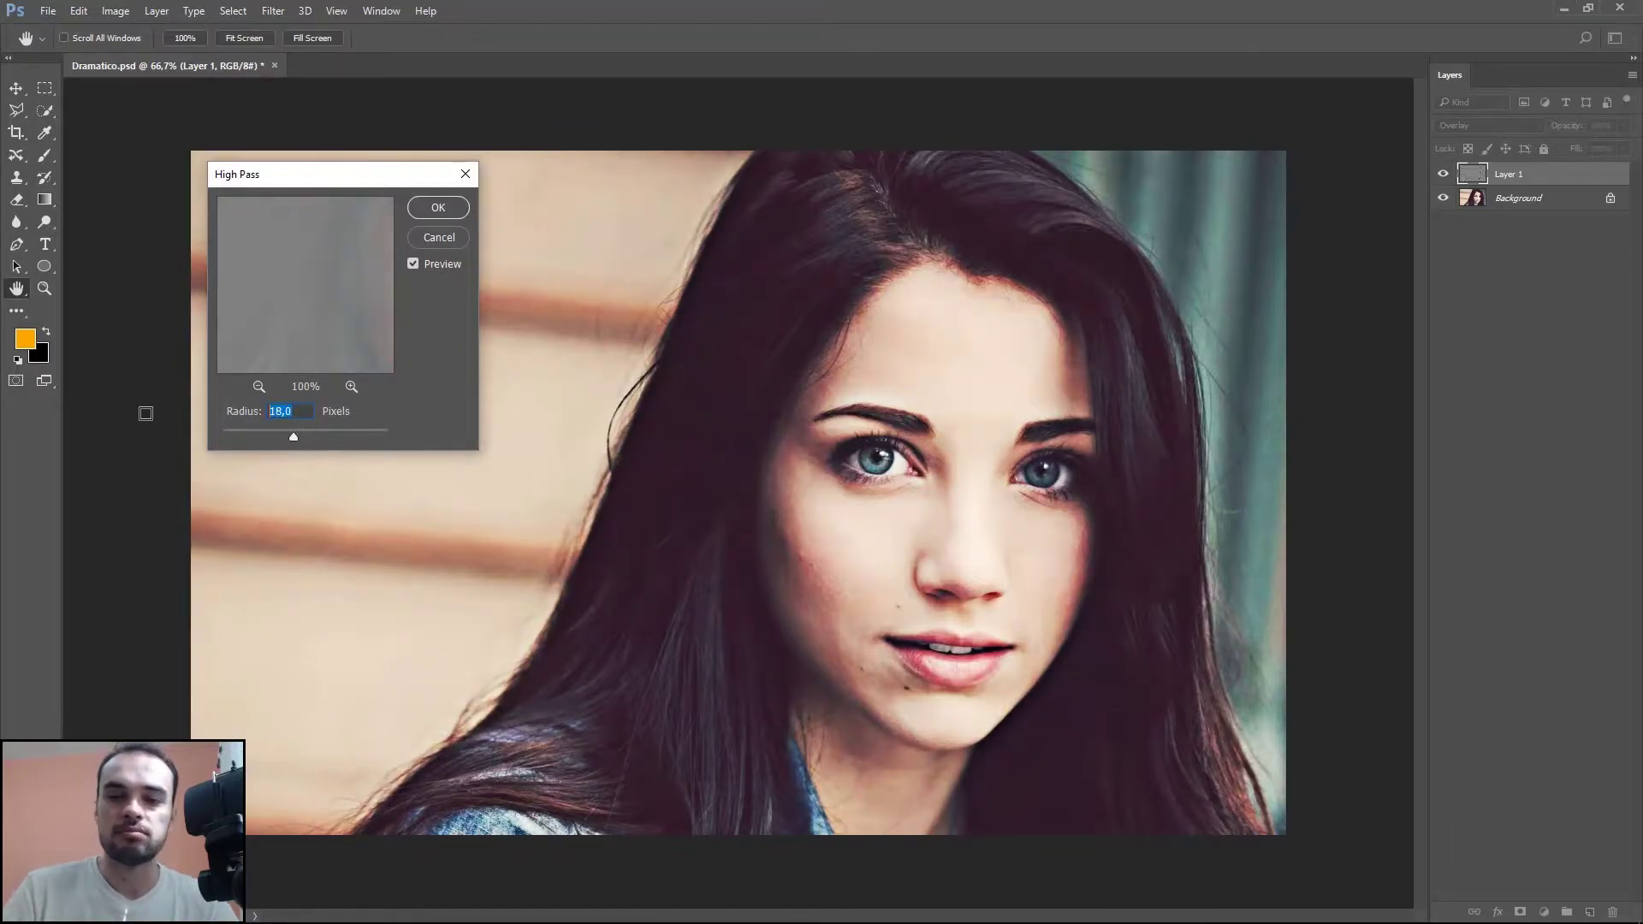
{"action": "type", "text": "25"}
{"action": "left_click", "coordinate": [438, 208]}
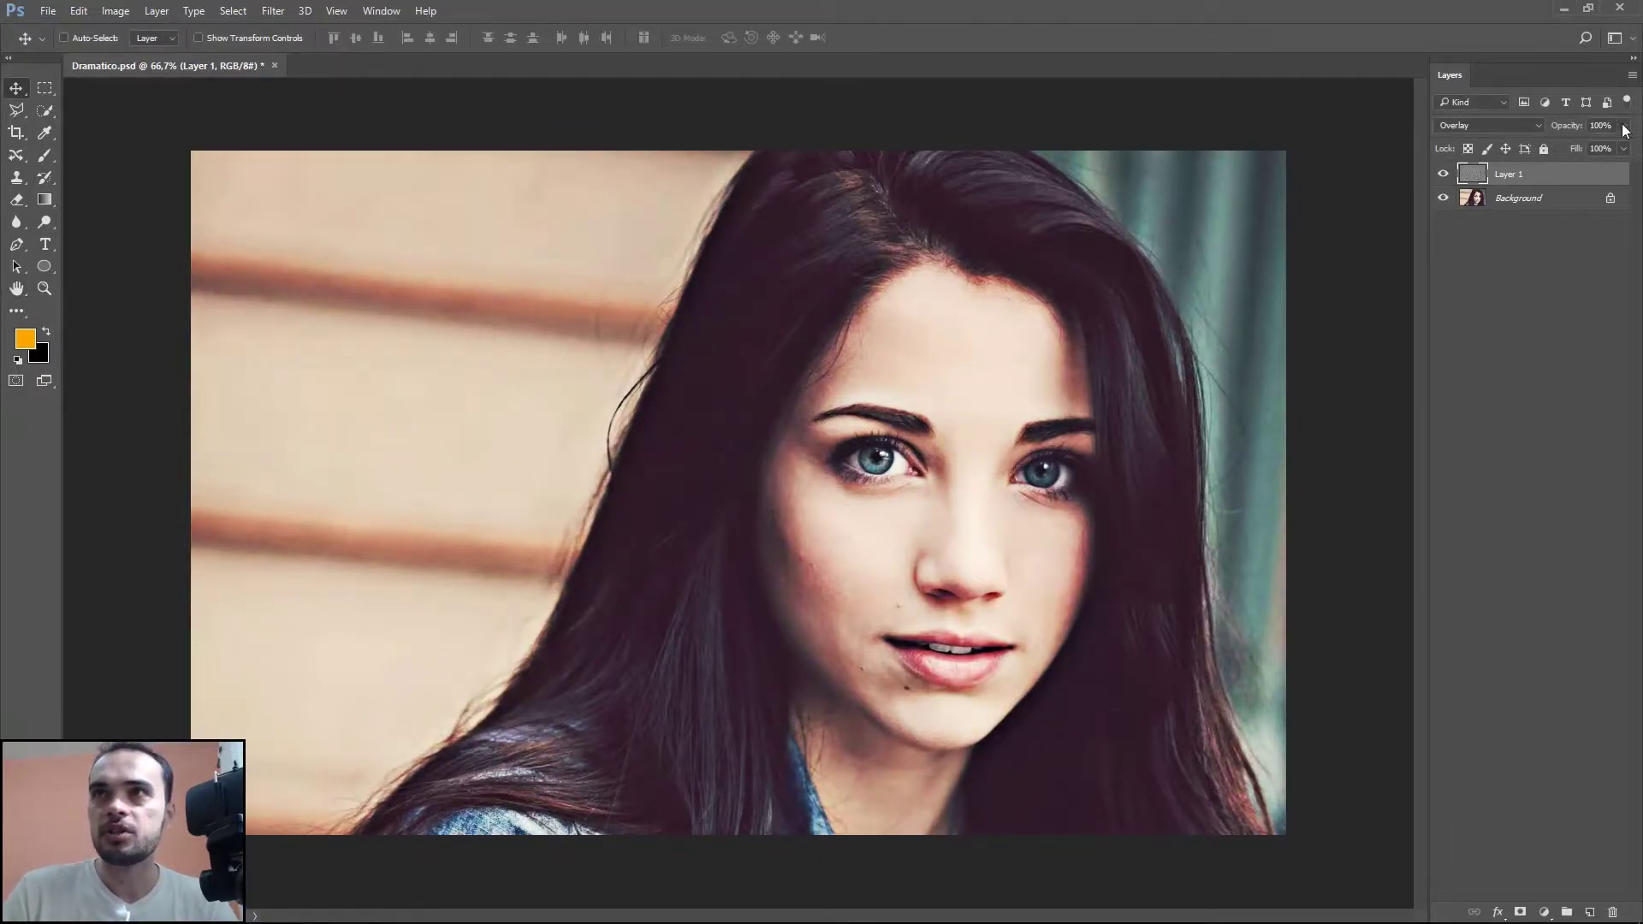
Step: Lower Layer 1's opacity to 75%
{"action": "type", "text": "75"}
{"action": "key", "text": "Return"}
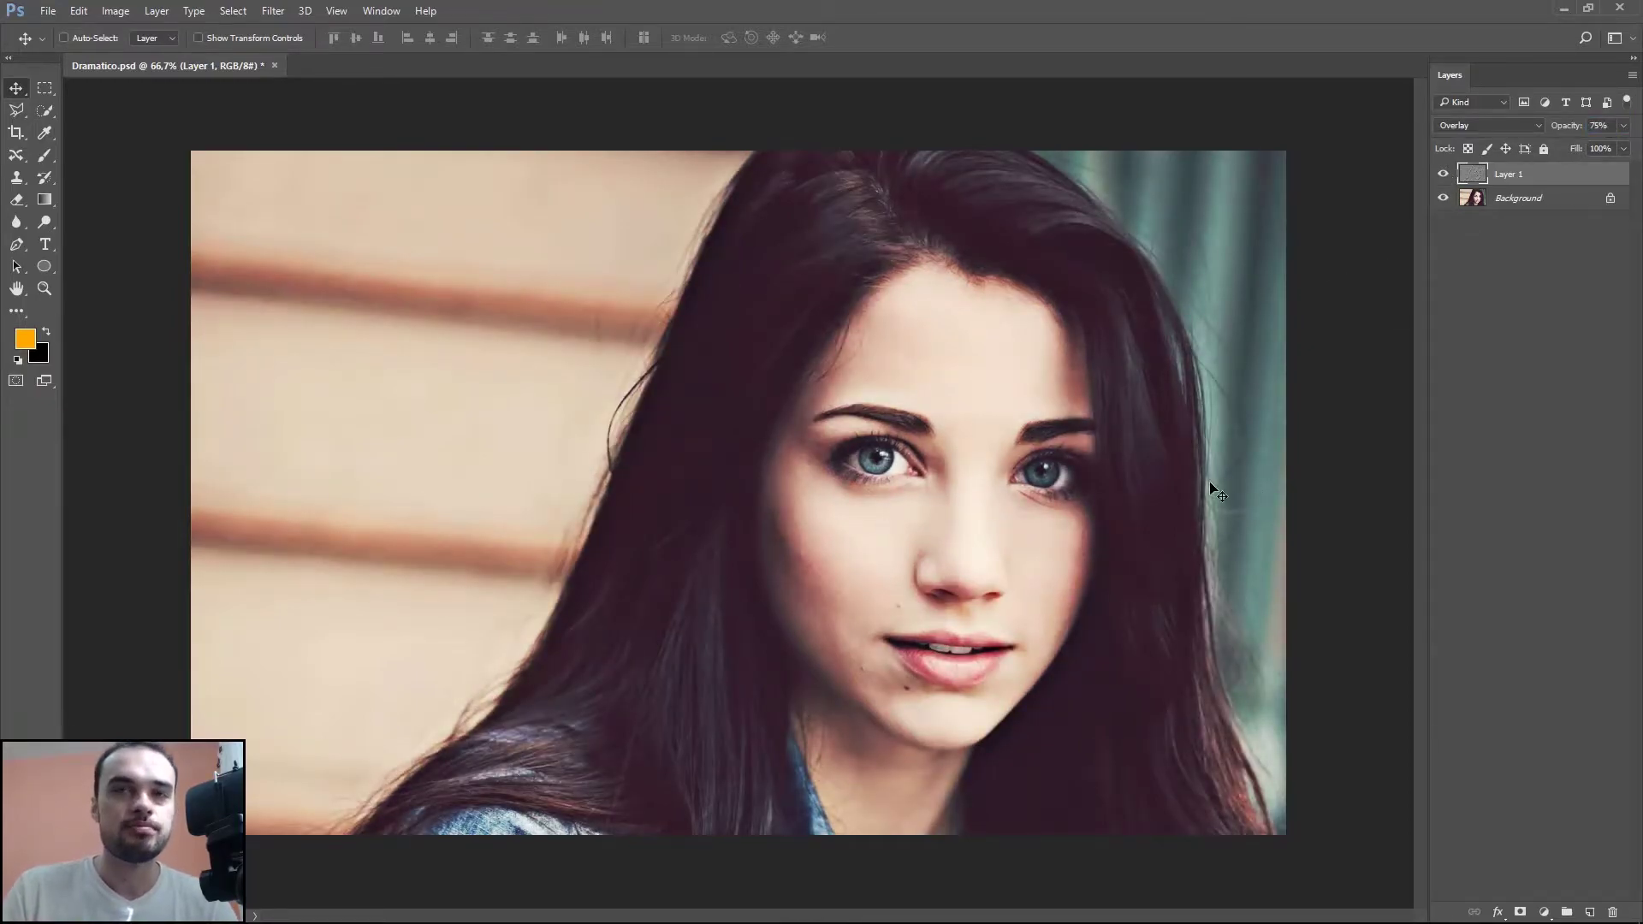
{"action": "left_click", "coordinate": [1488, 705]}
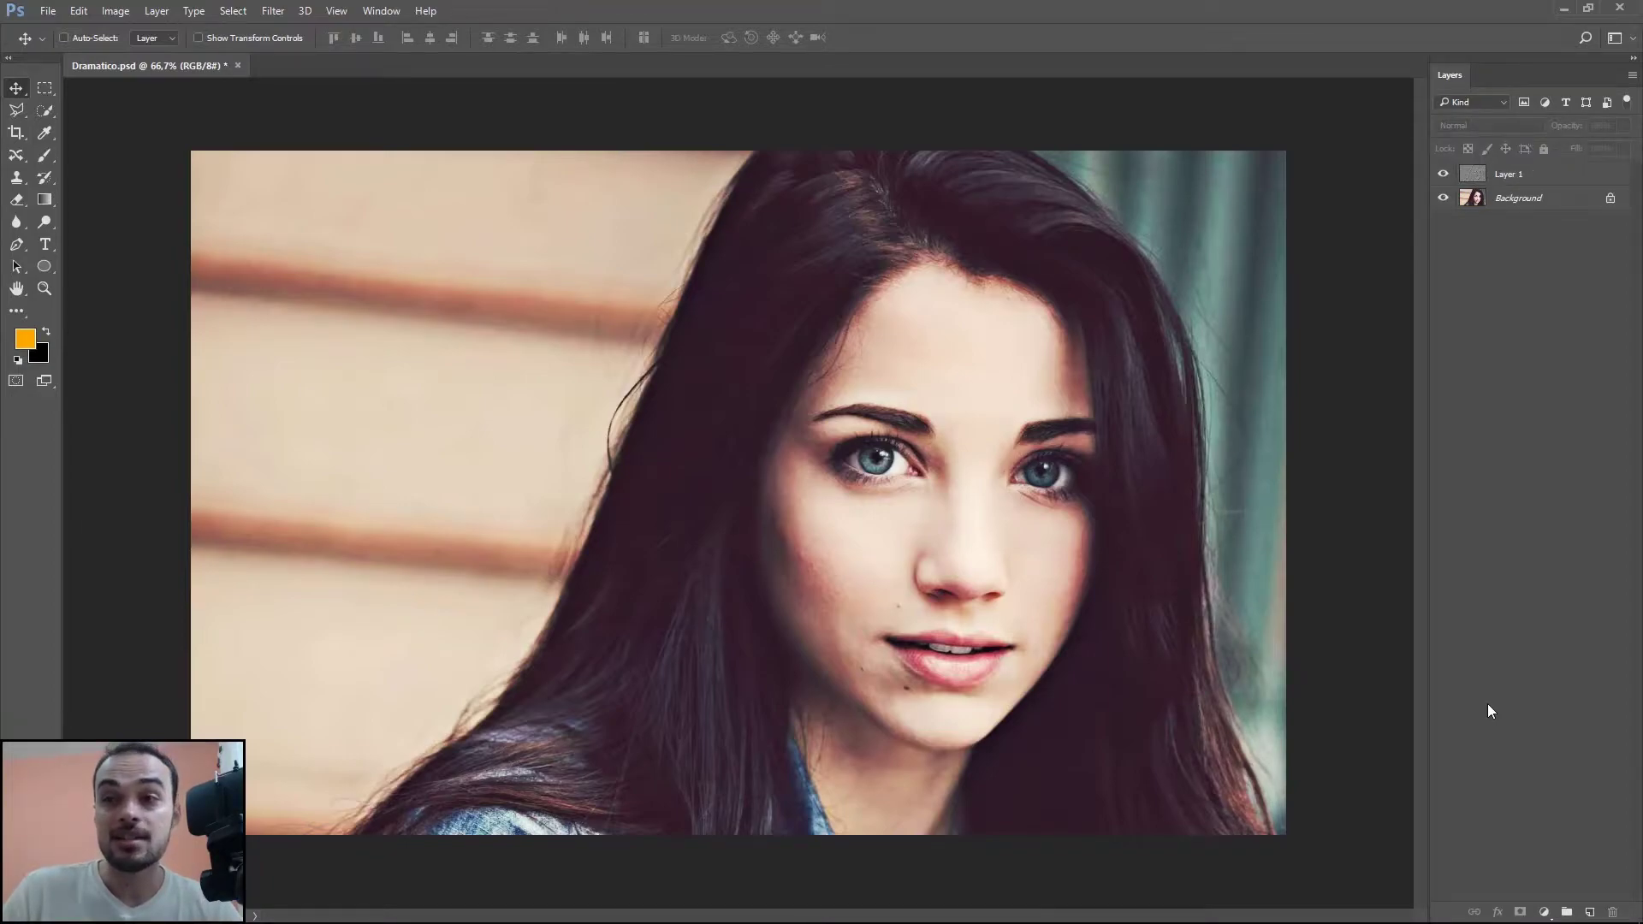
Step: Add a Vibrance adjustment layer with Saturation set to -40
{"action": "left_click", "coordinate": [1546, 910]}
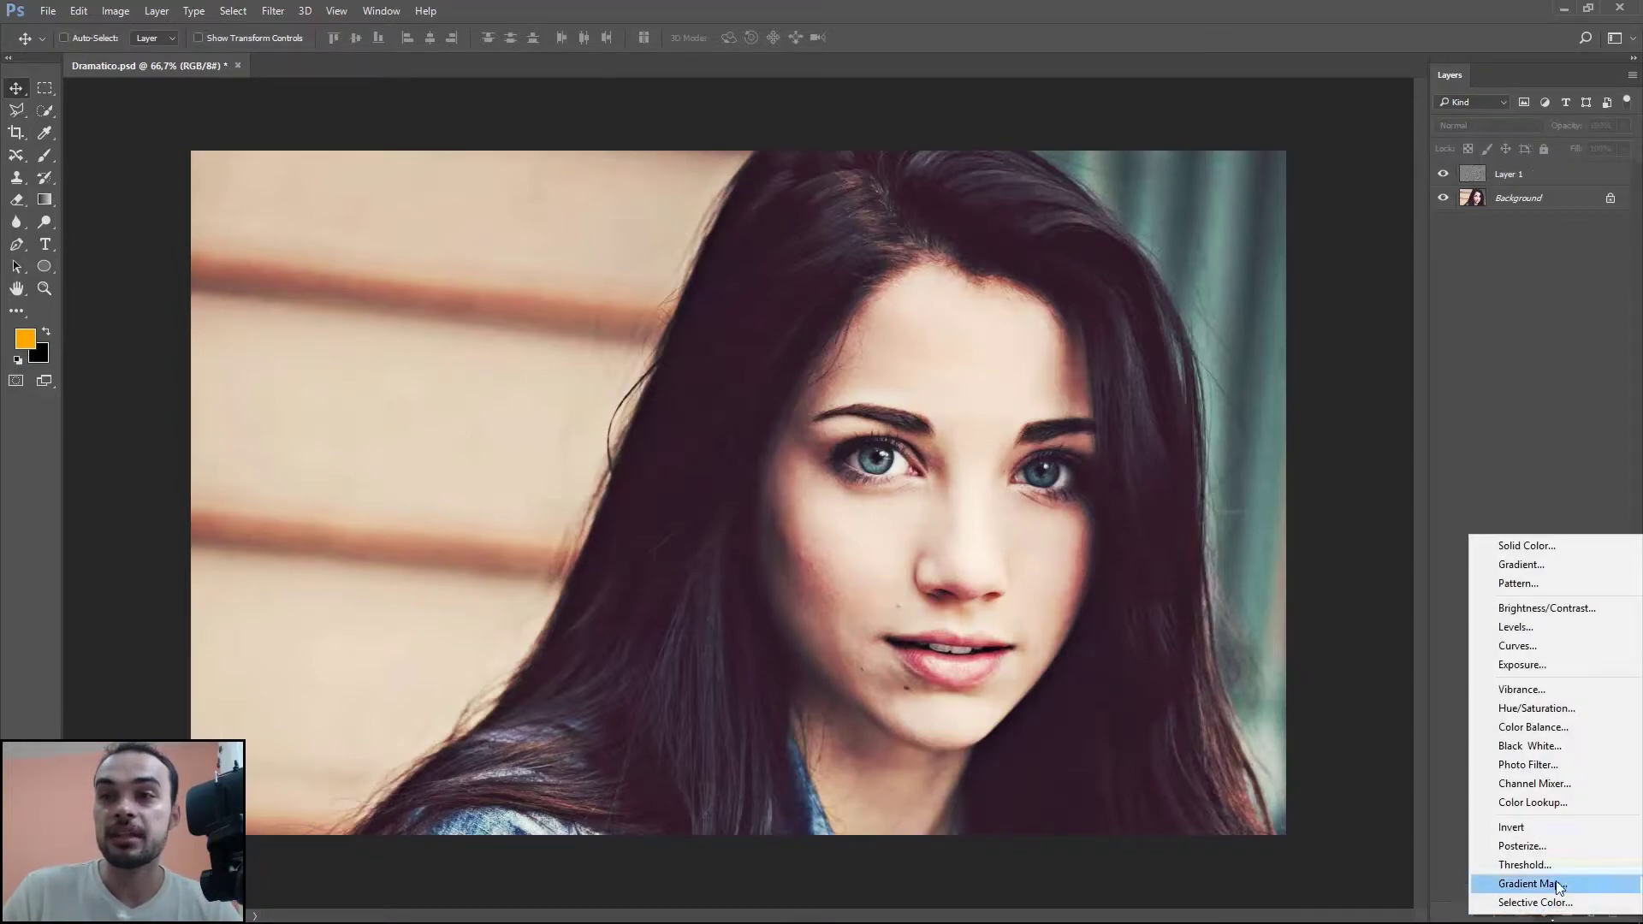
{"action": "left_click", "coordinate": [1568, 689]}
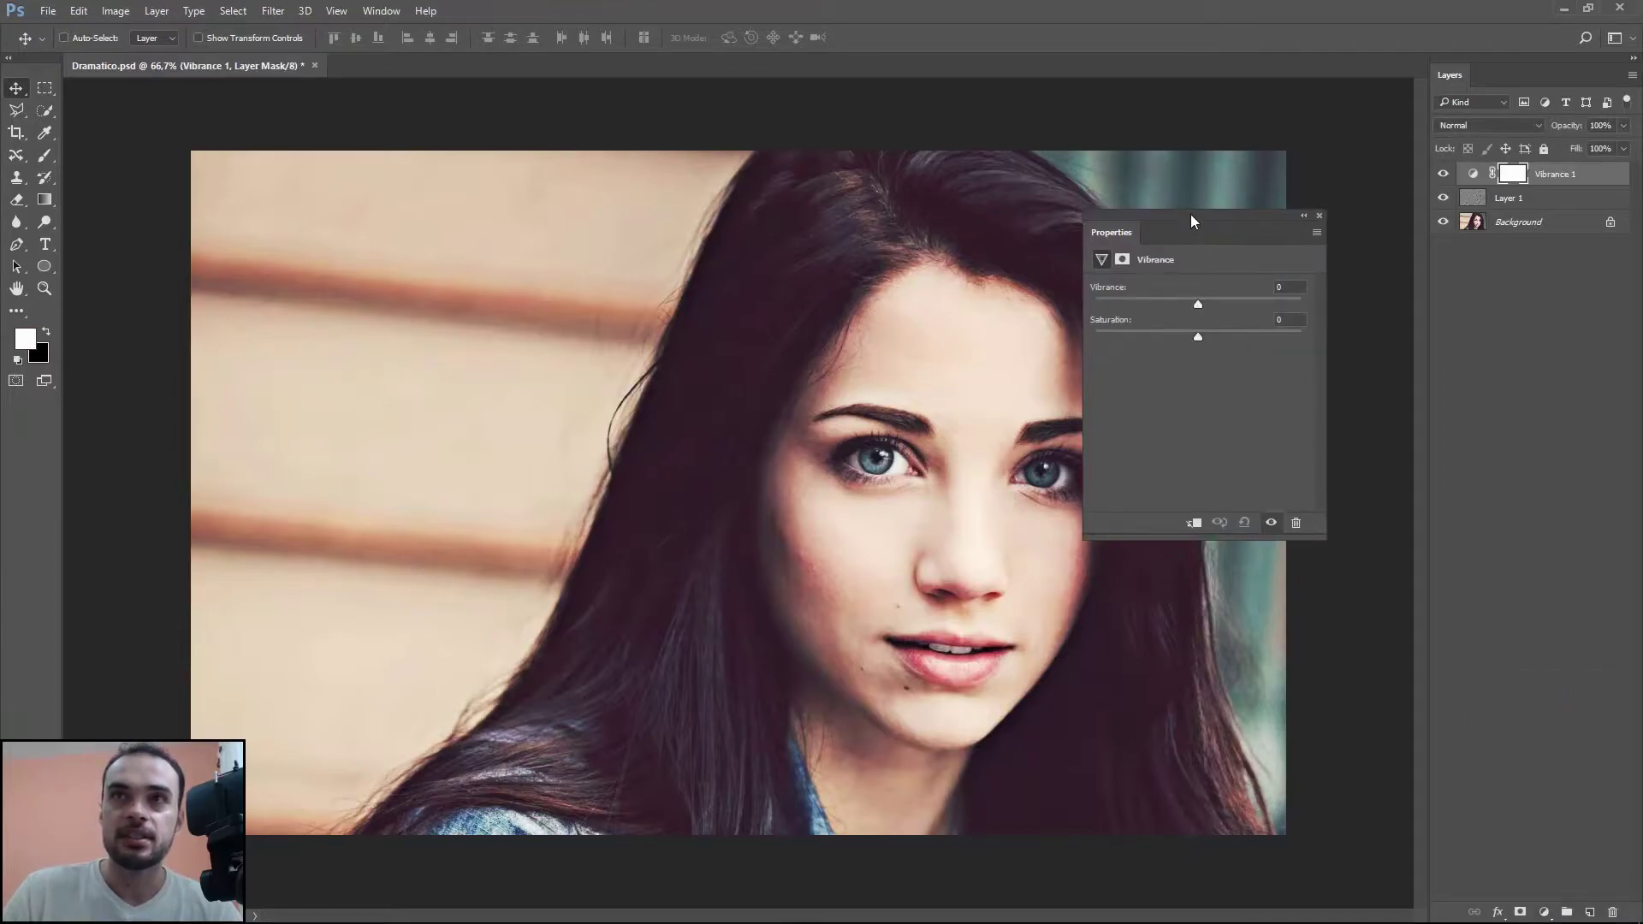
{"action": "left_click_drag", "start_coordinate": [1189, 214], "coordinate": [1269, 106]}
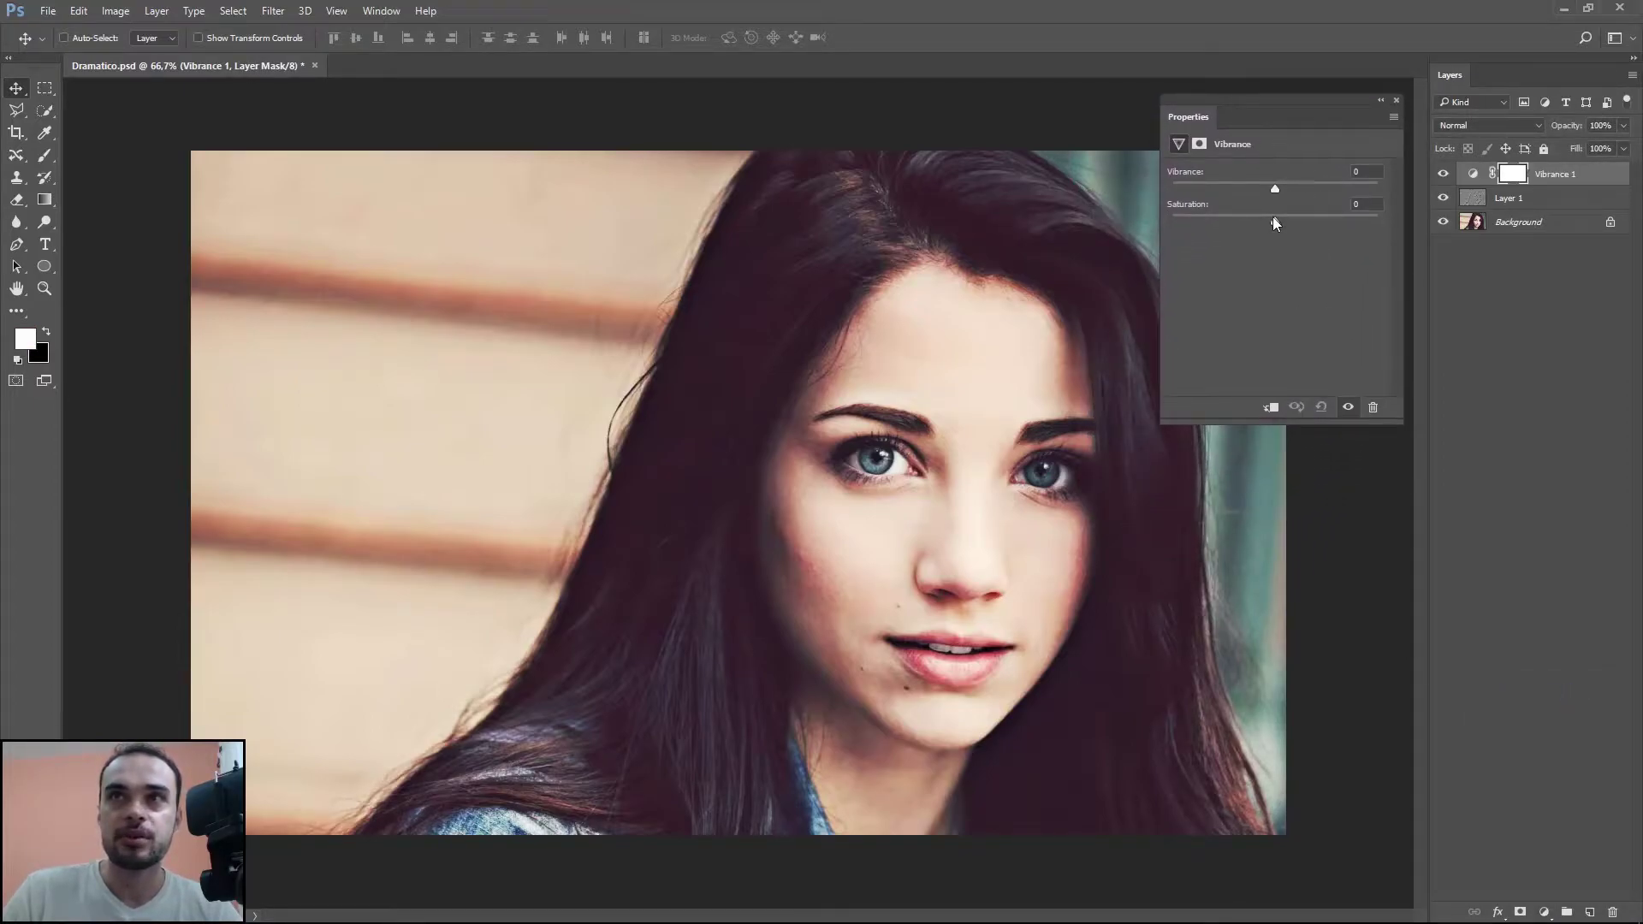
{"action": "left_click_drag", "start_coordinate": [1274, 221], "coordinate": [1254, 222]}
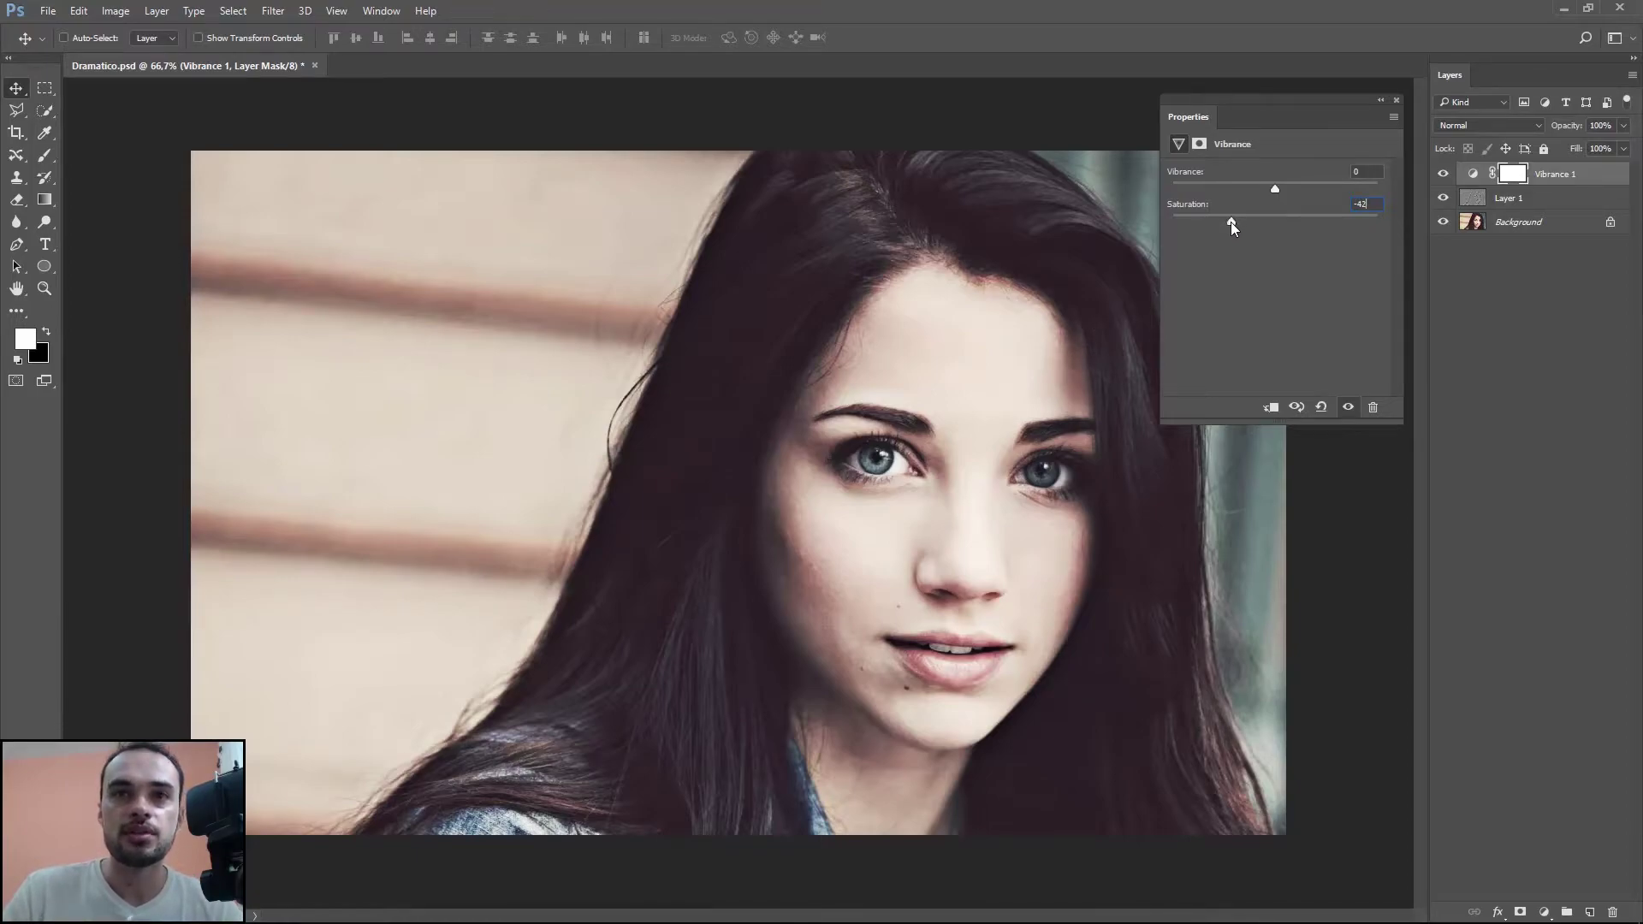
{"action": "left_click_drag", "start_coordinate": [1233, 223], "coordinate": [1235, 222]}
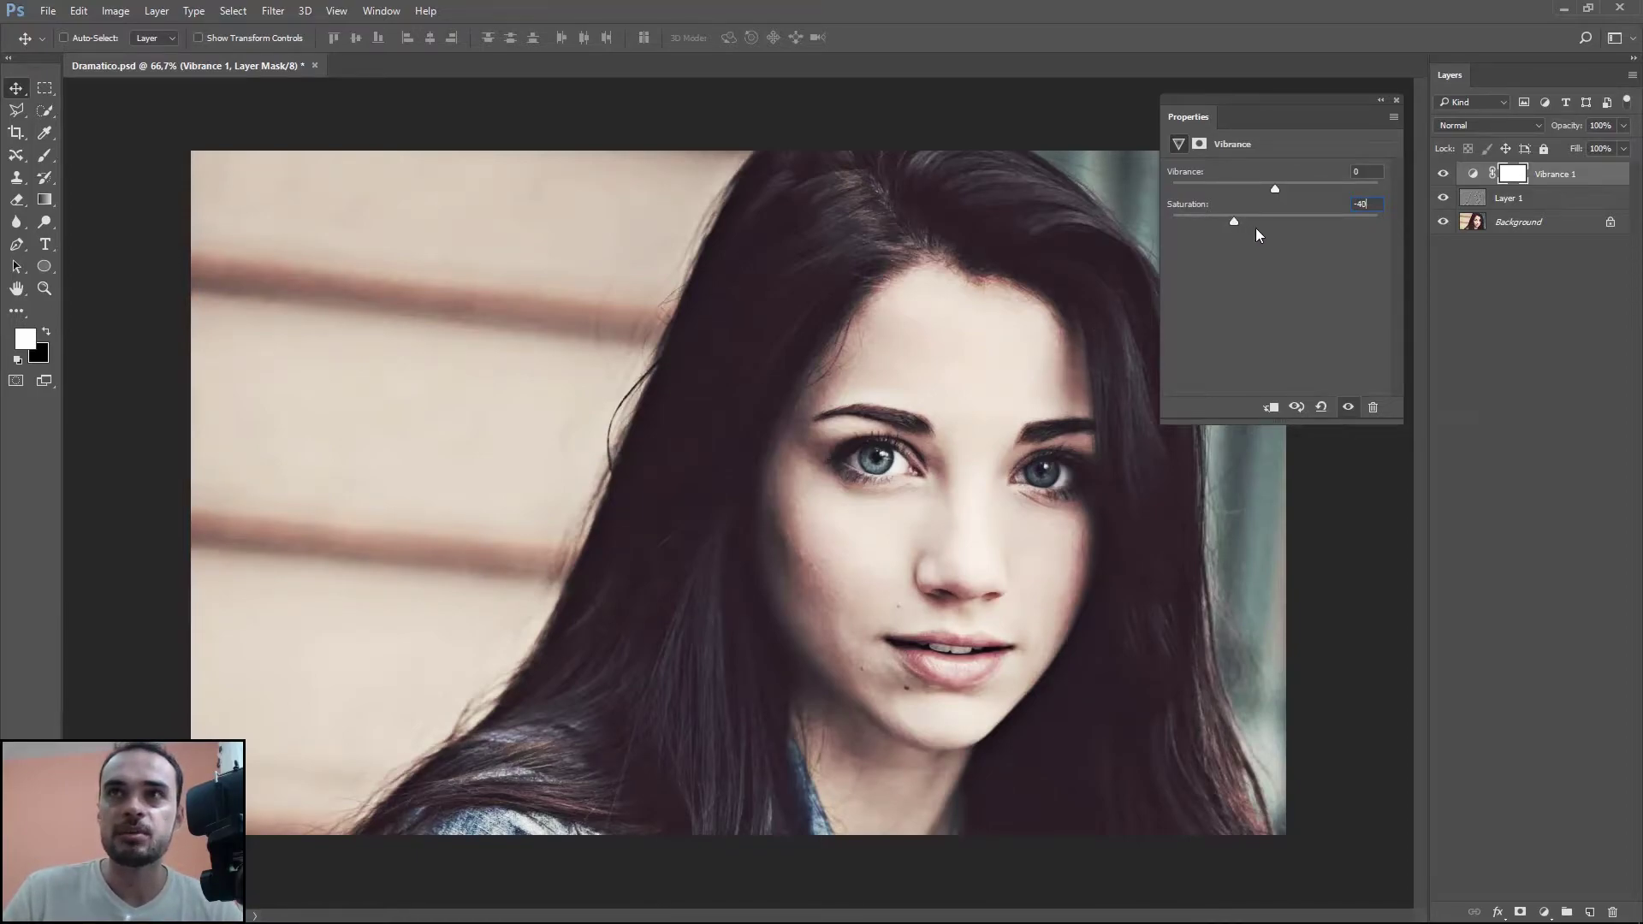
{"action": "left_click", "coordinate": [1396, 101]}
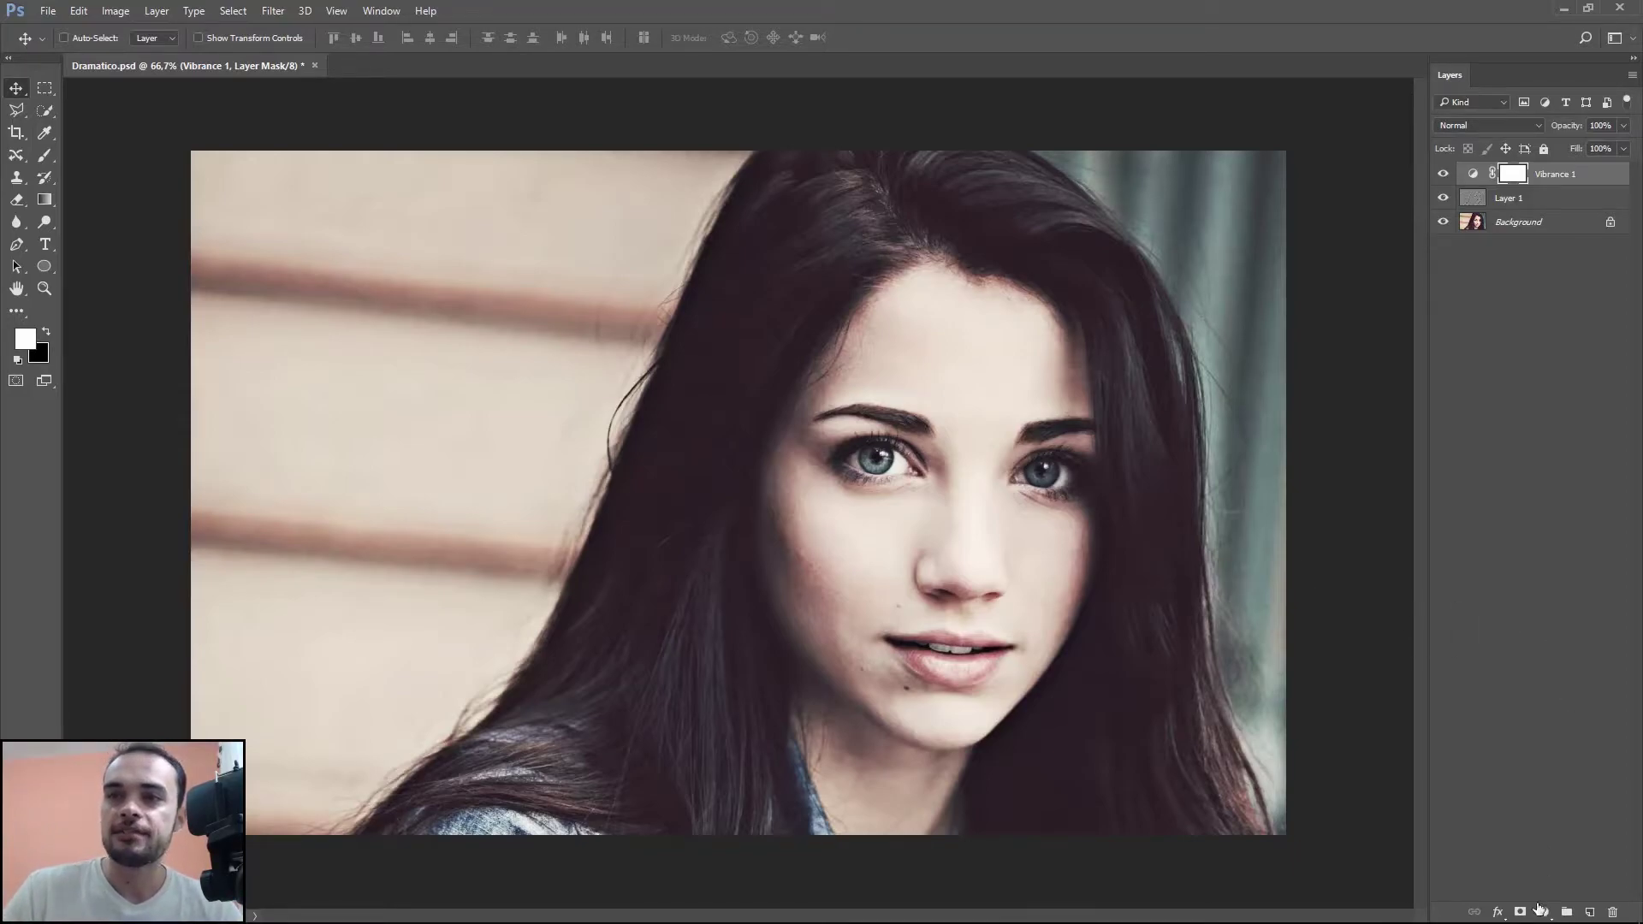
Step: Add a Gradient Fill layer with a foreground-to-transparent gradient, left stop set to 000000
{"action": "left_click", "coordinate": [1546, 914]}
{"action": "left_click", "coordinate": [1541, 568]}
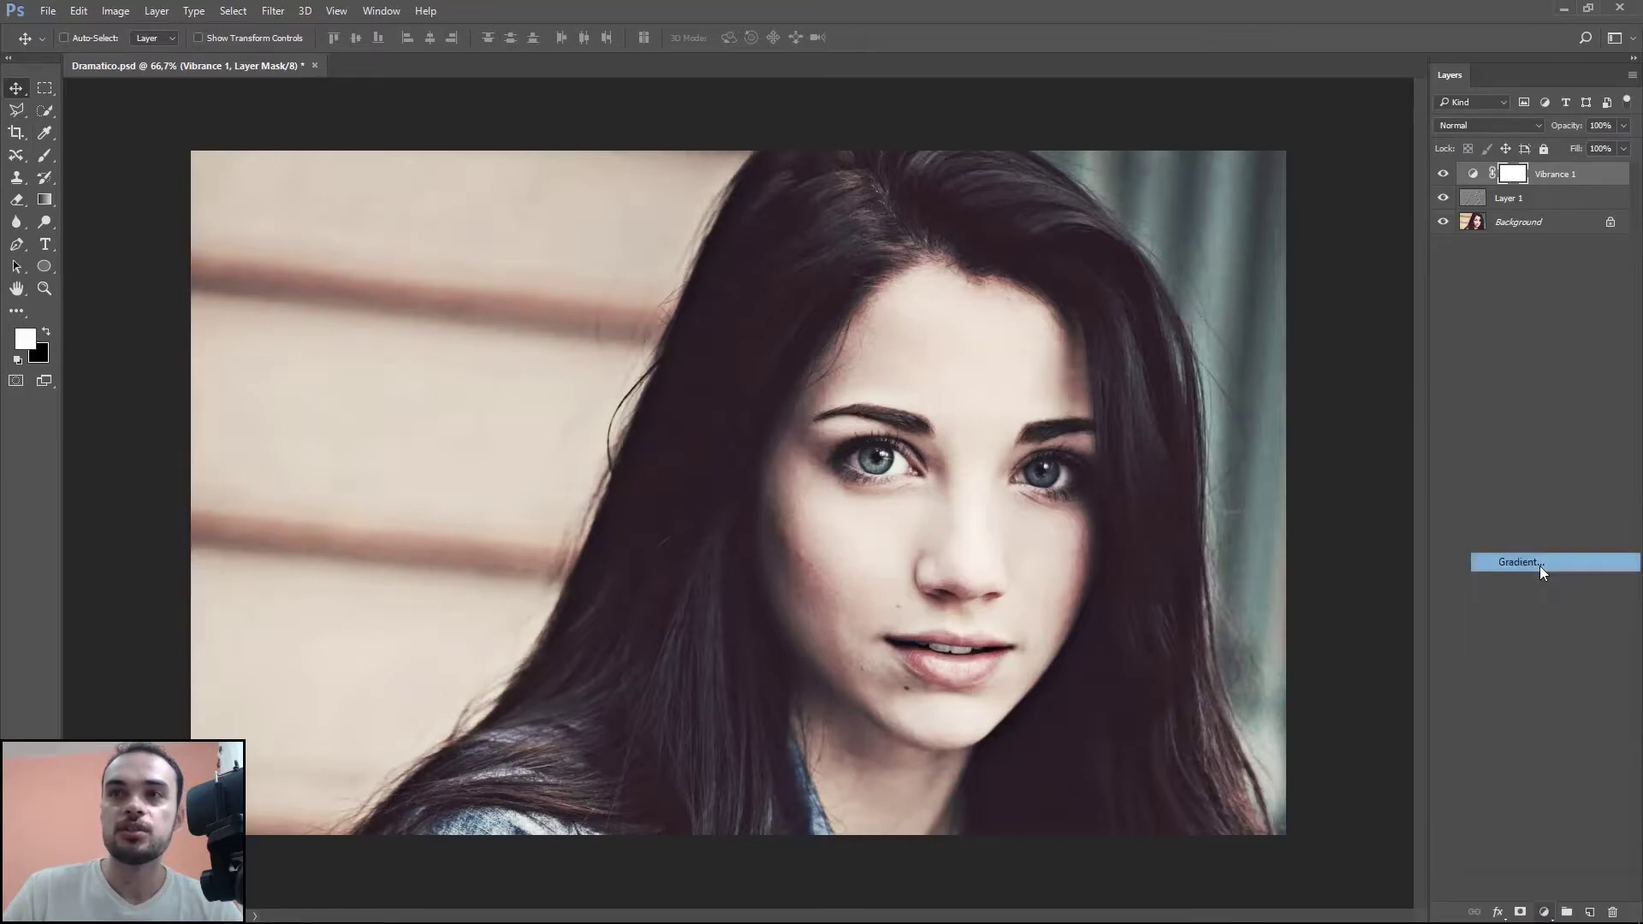
{"action": "mouse_move", "coordinate": [830, 238]}
{"action": "left_mouse_down"}
{"action": "mouse_move", "coordinate": [1192, 186]}
{"action": "mouse_move", "coordinate": [1260, 238]}
{"action": "left_mouse_up"}
{"action": "left_click", "coordinate": [1167, 212]}
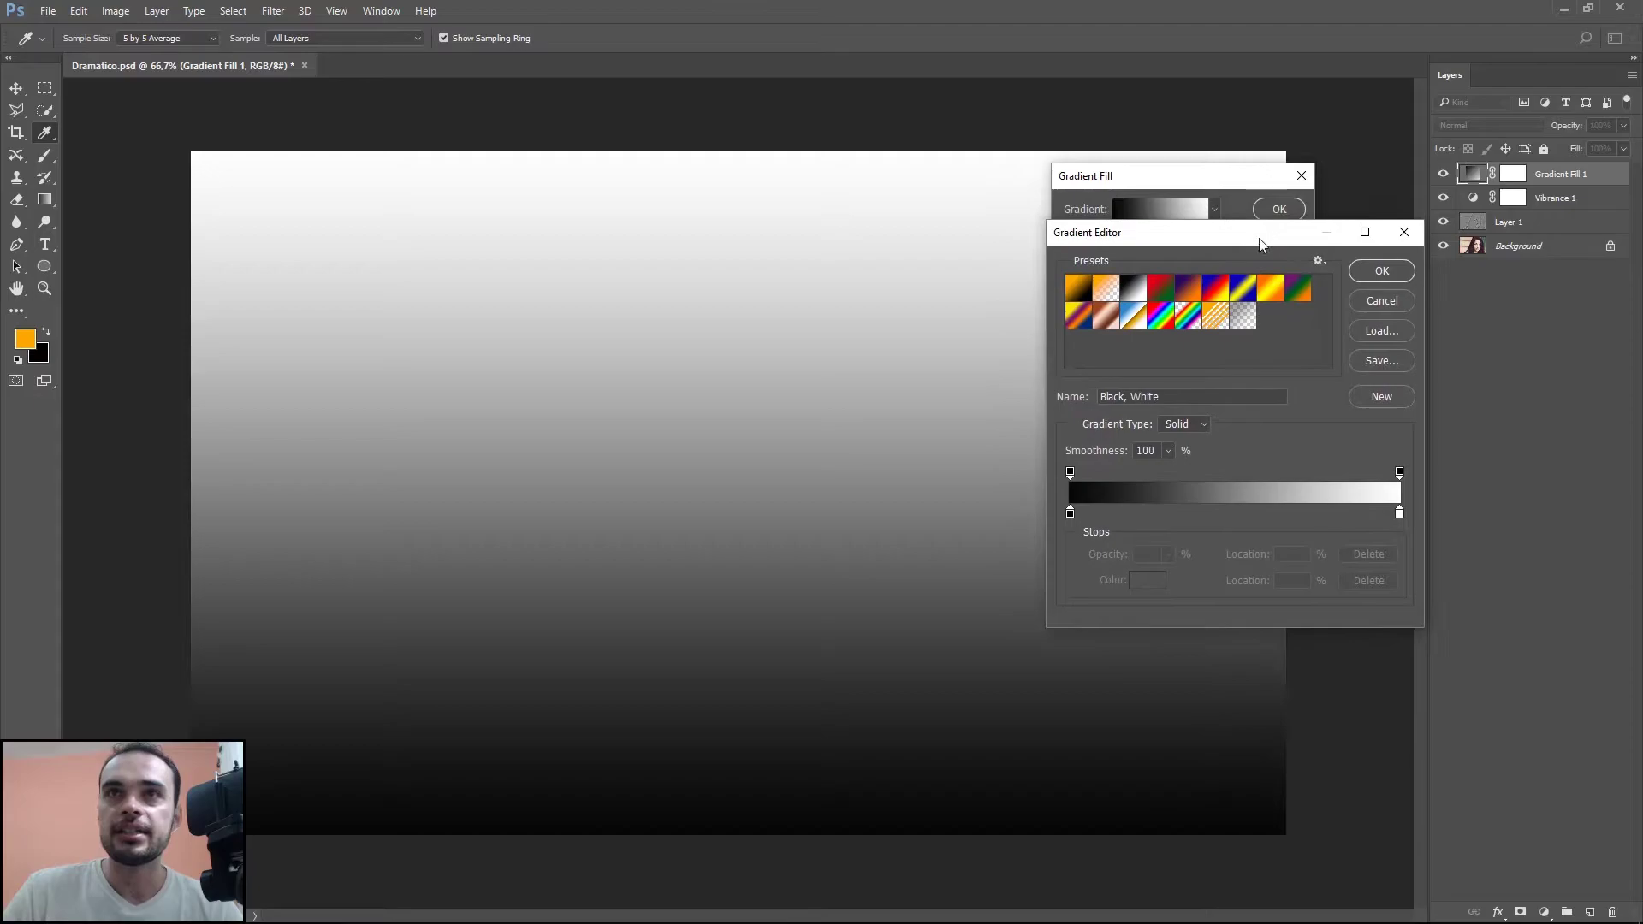
{"action": "left_click", "coordinate": [1105, 288]}
{"action": "double_click", "coordinate": [1070, 513]}
{"action": "type", "text": "000000"}
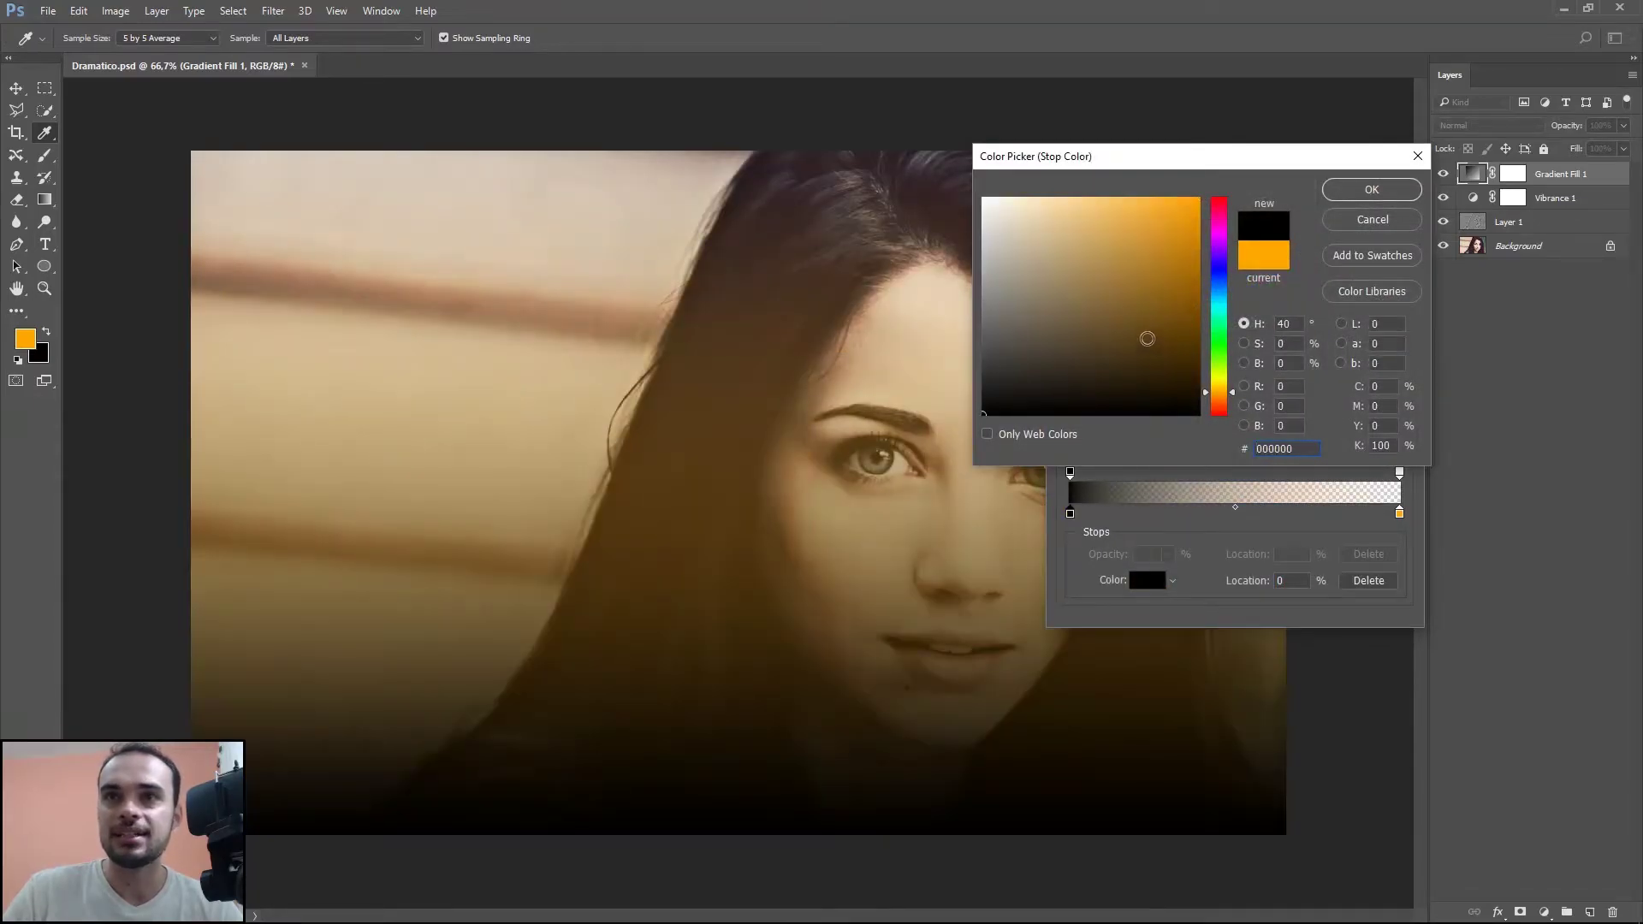
{"action": "key", "text": "Return"}
{"action": "double_click", "coordinate": [1399, 514]}
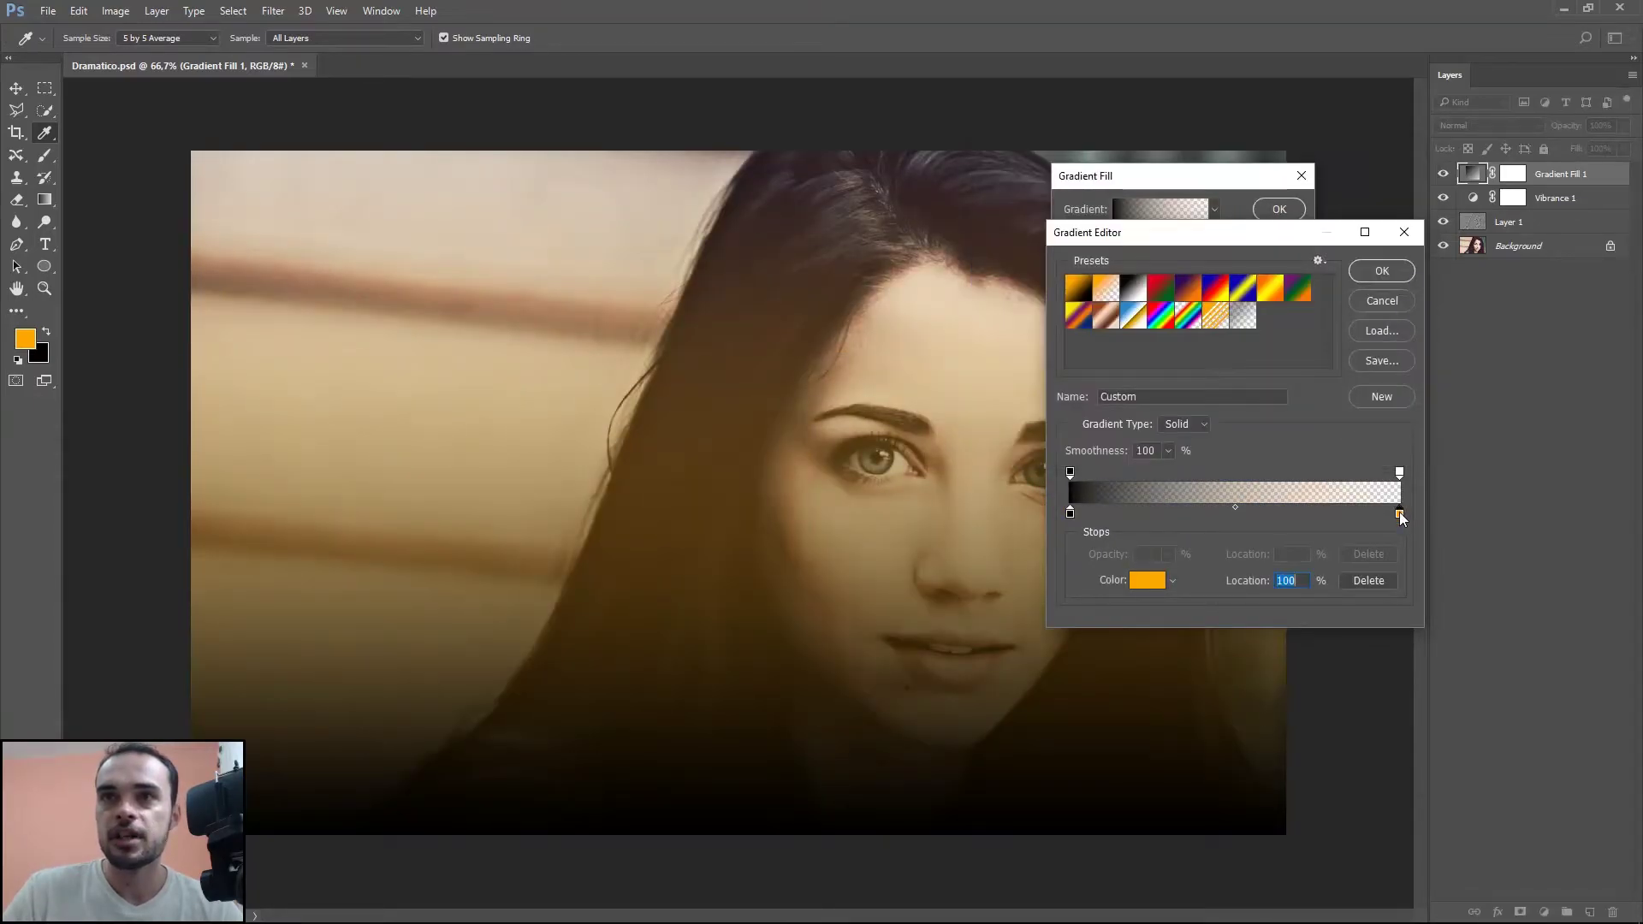
Step: Set the right stop to 000000, then make the fill a reversed Radial at 220% centred on the face
{"action": "type", "text": "000000"}
{"action": "left_click", "coordinate": [1372, 189]}
{"action": "left_click", "coordinate": [1372, 189]}
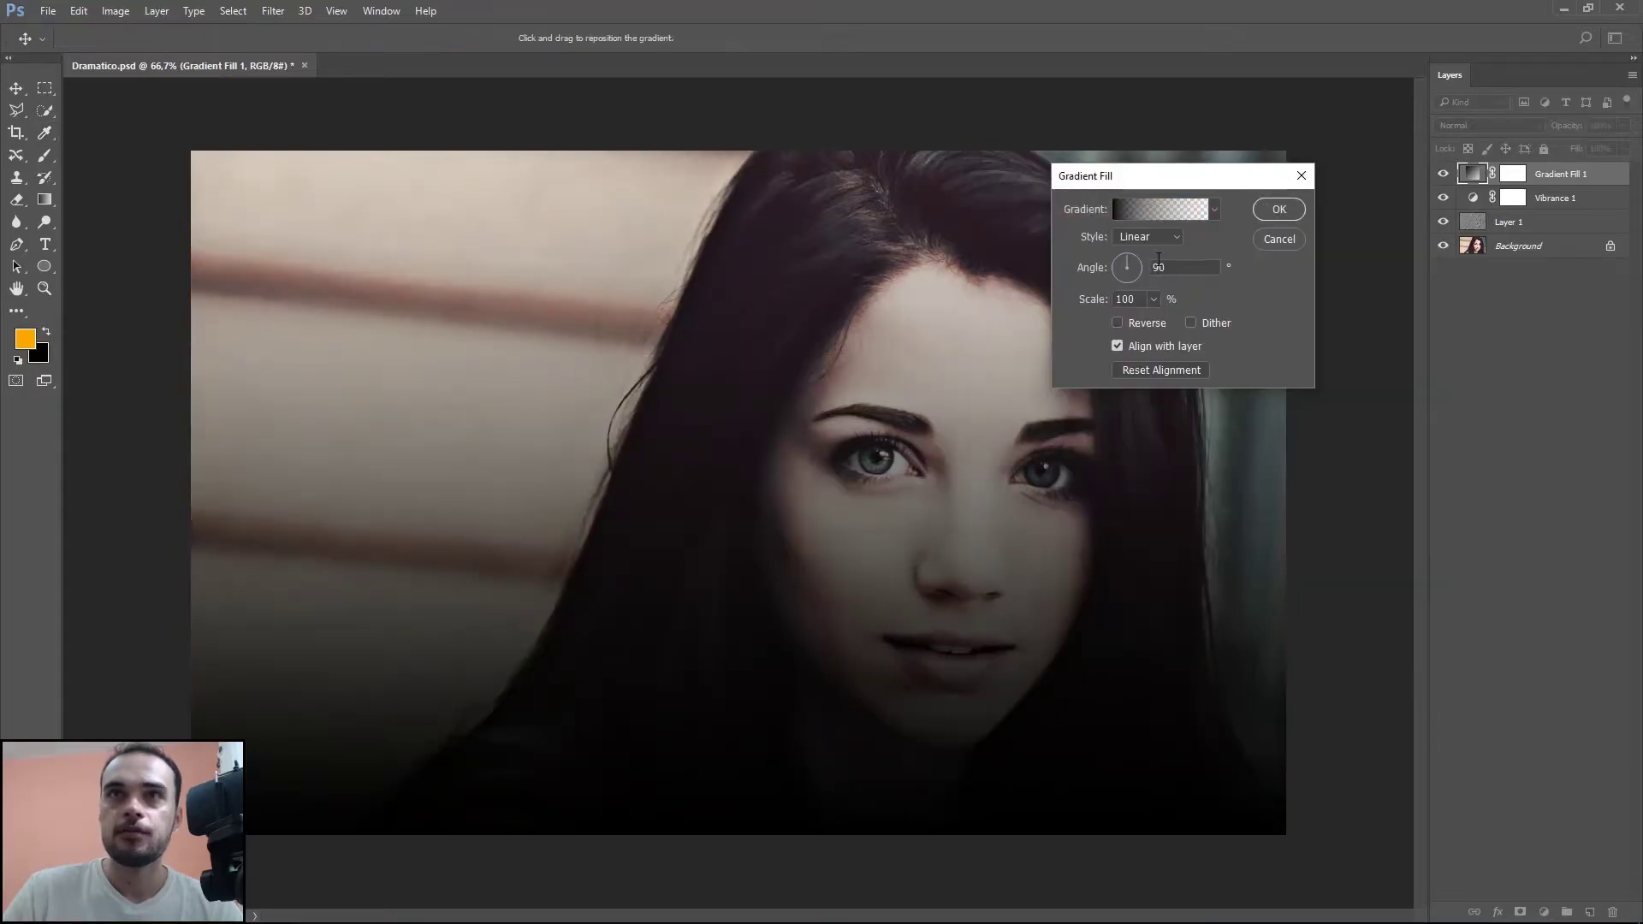
{"action": "left_click", "coordinate": [1142, 258]}
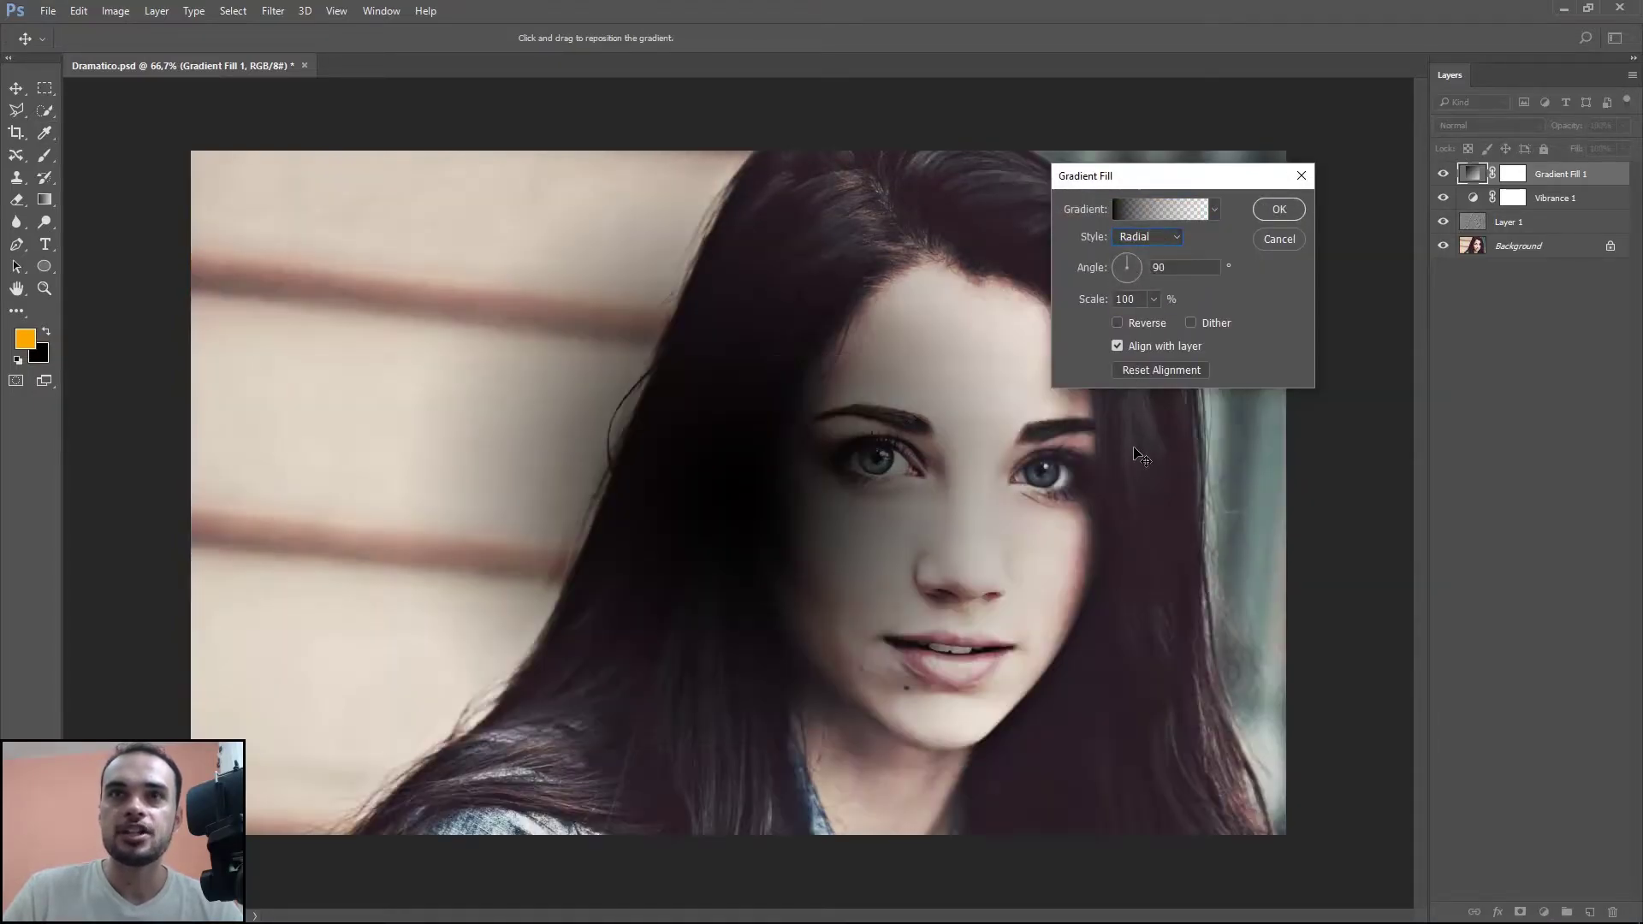
{"action": "left_click_drag", "start_coordinate": [1106, 435], "coordinate": [1087, 466]}
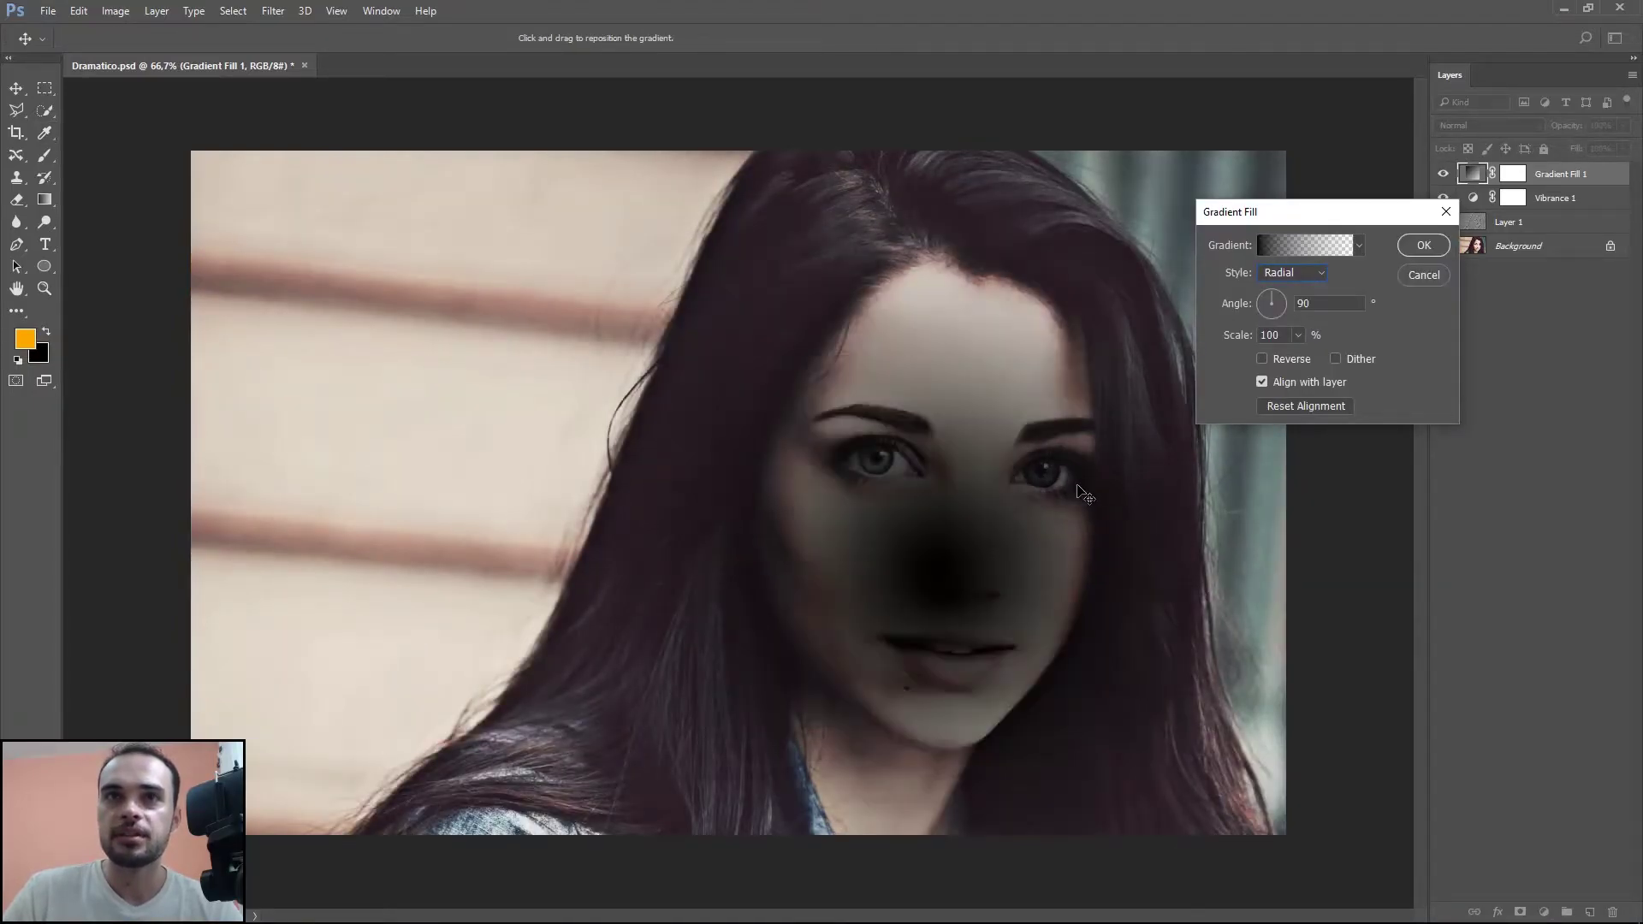
{"action": "left_click", "coordinate": [1262, 359]}
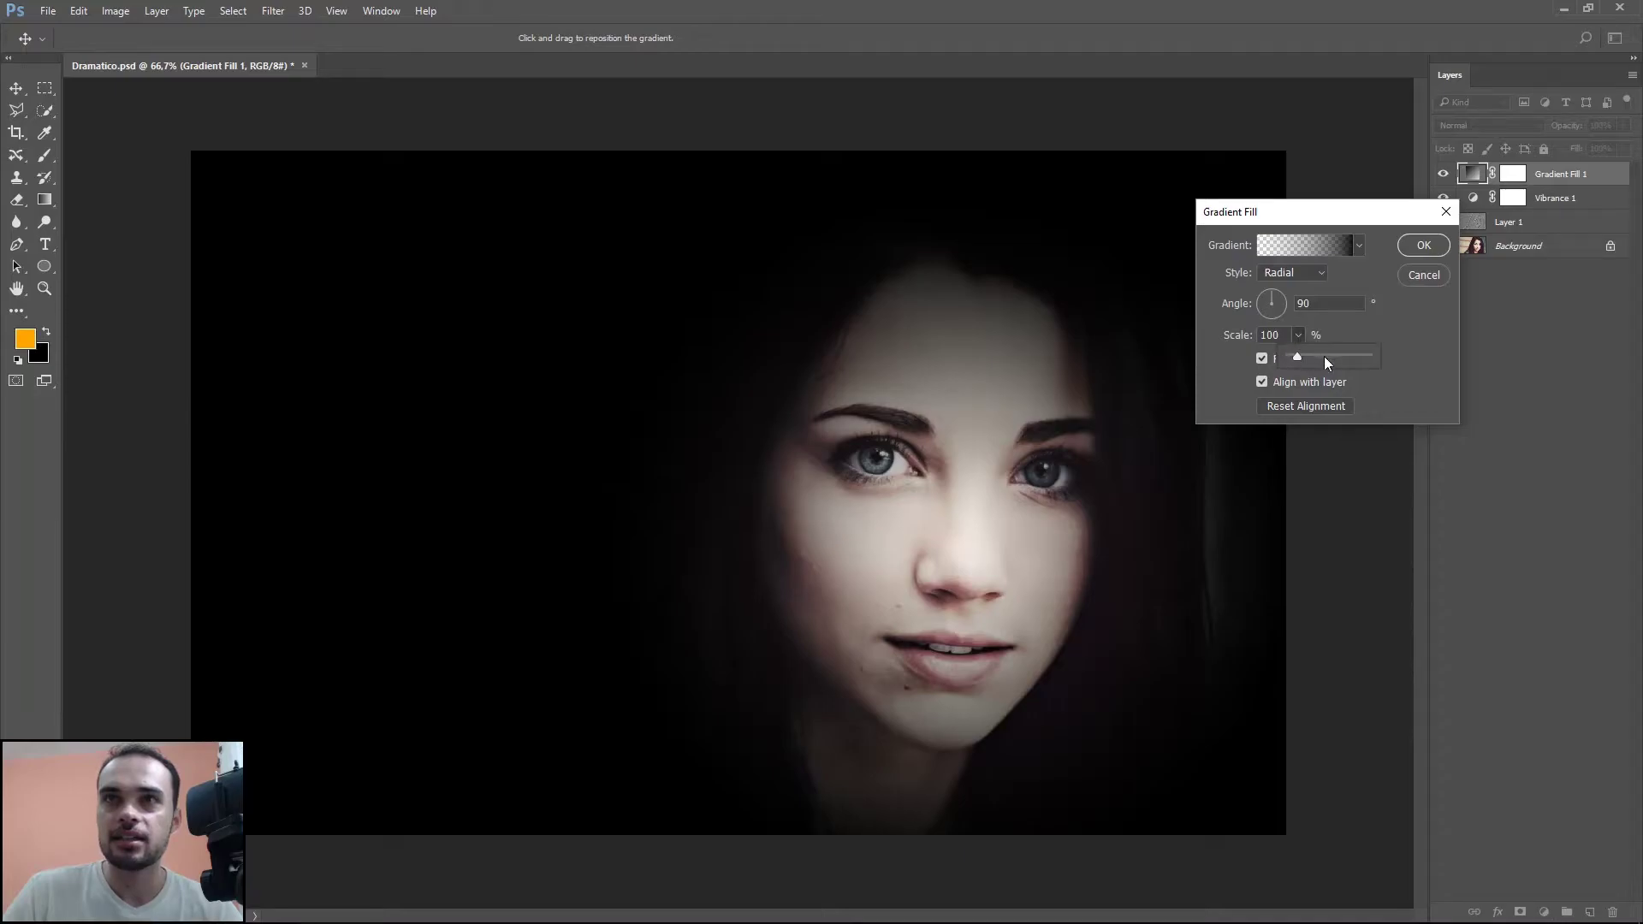
{"action": "left_click_drag", "start_coordinate": [1325, 358], "coordinate": [1307, 358]}
{"action": "type", "text": "22"}
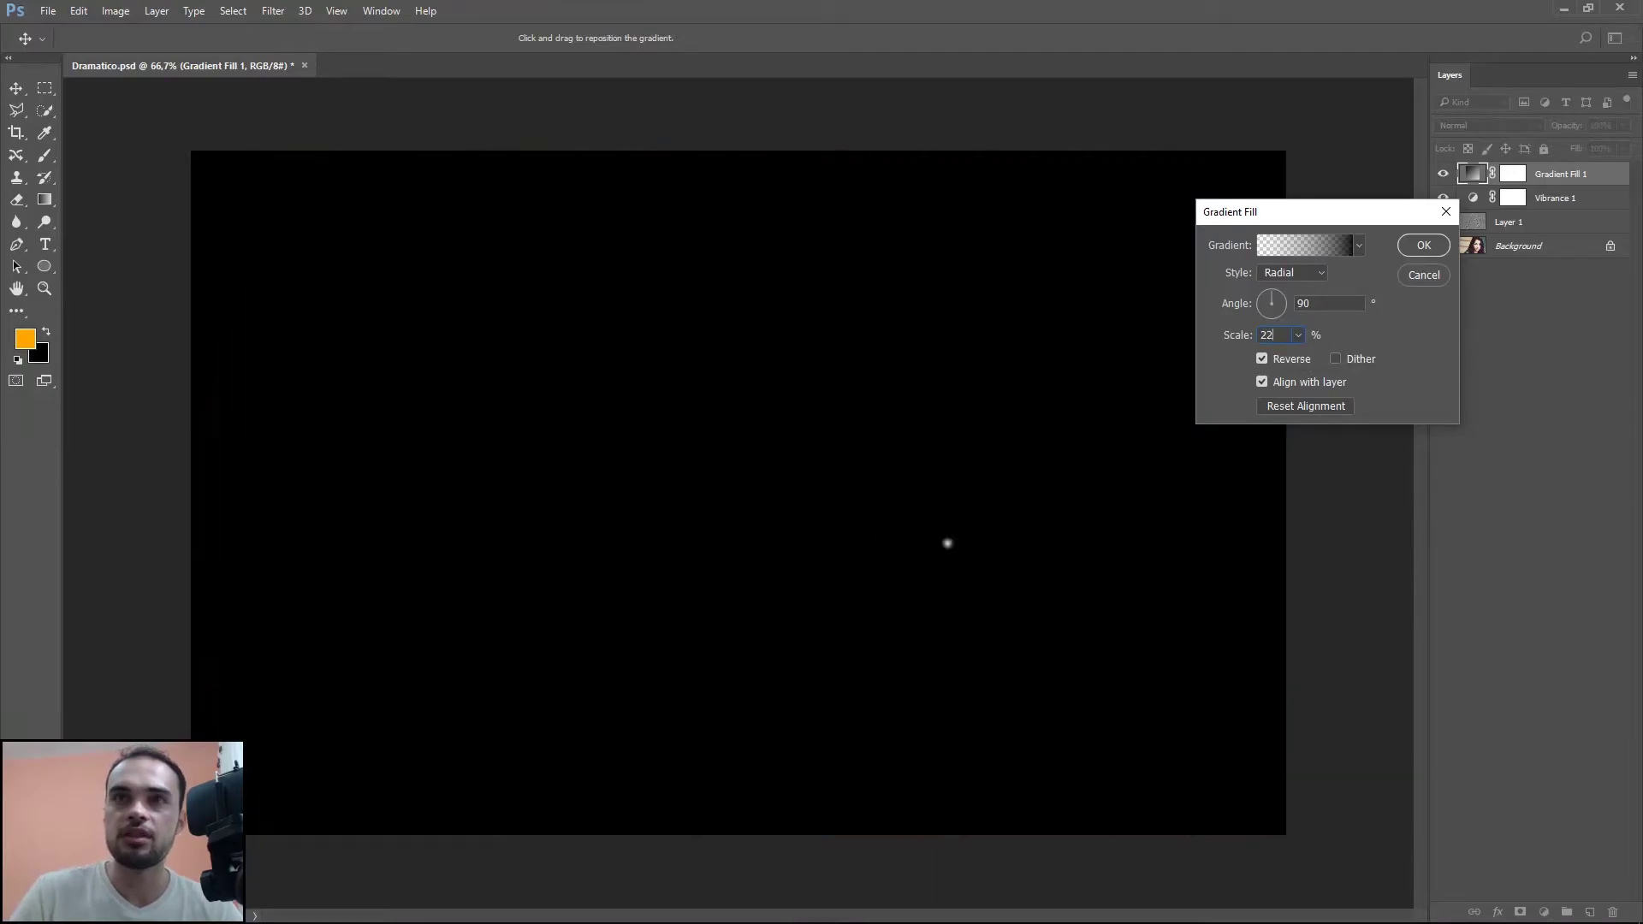
{"action": "type", "text": "0"}
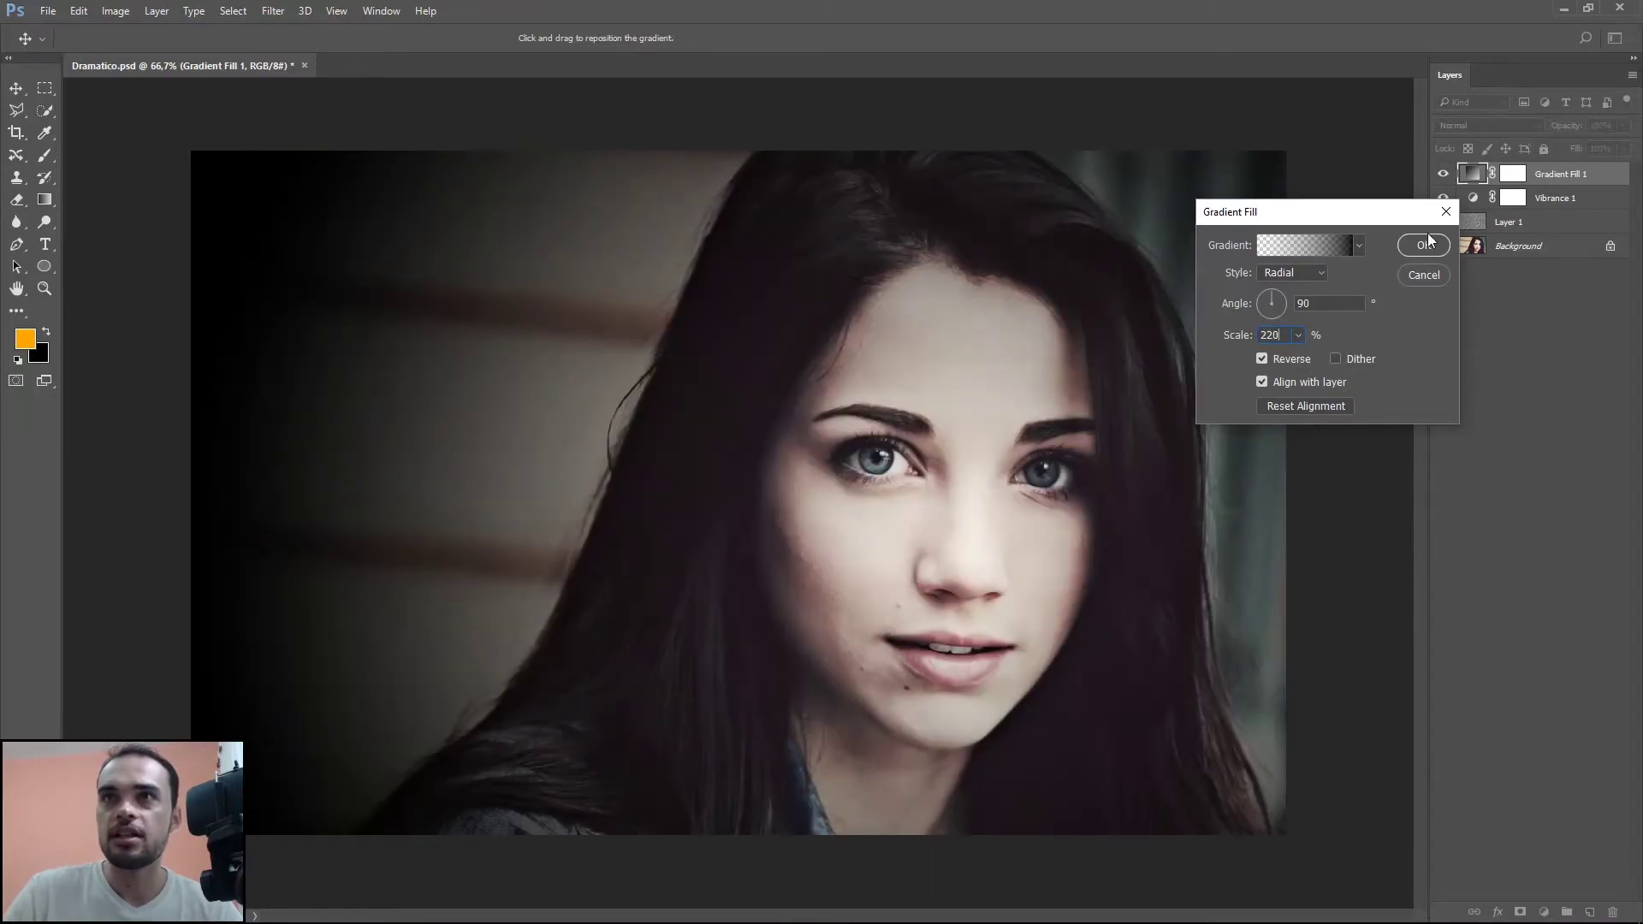
{"action": "left_click", "coordinate": [1420, 245]}
Step: Set the Gradient Fill 1 vignette to Multiply blend mode at 75% opacity
{"action": "left_click", "coordinate": [1486, 125]}
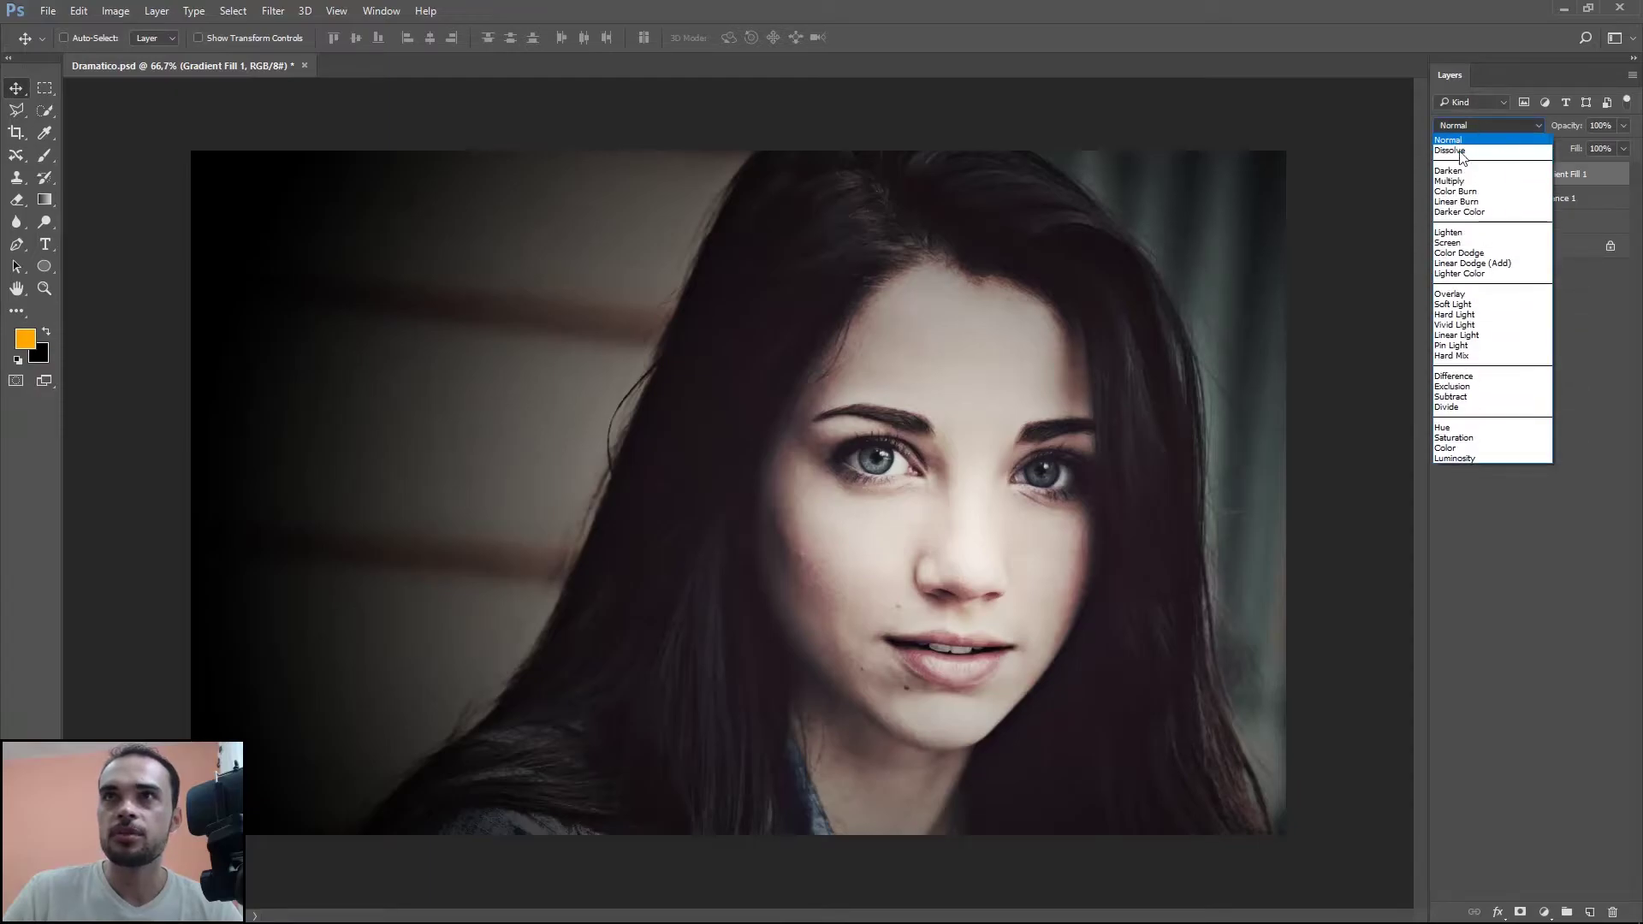
{"action": "left_click", "coordinate": [1454, 180]}
{"action": "left_click", "coordinate": [1623, 125]}
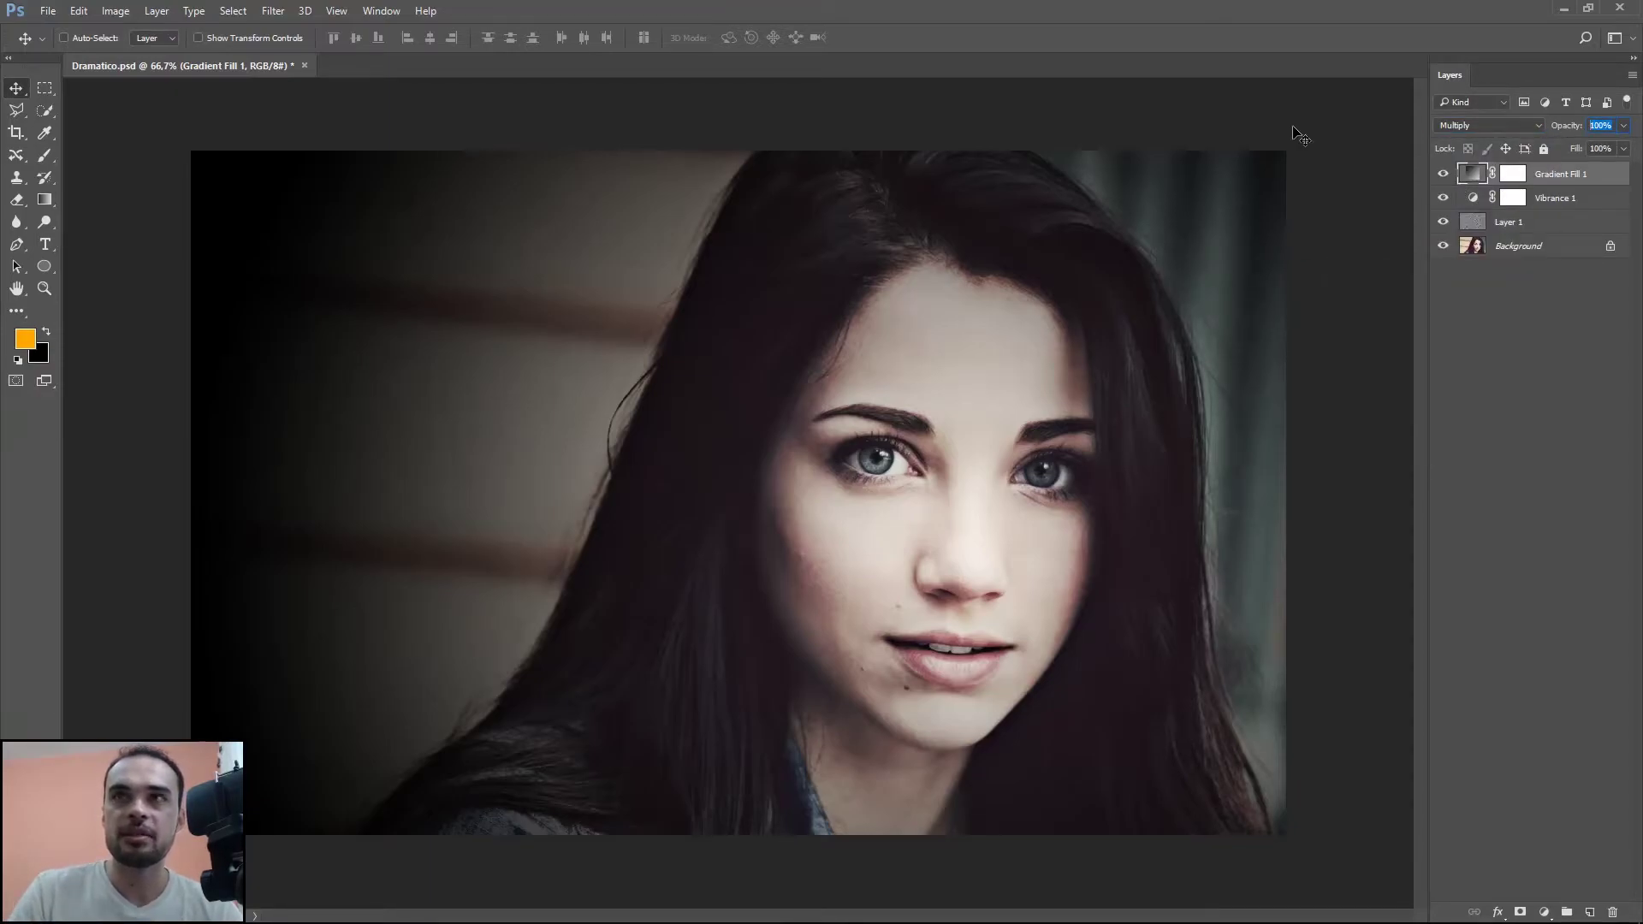
{"action": "type", "text": "0"}
{"action": "key", "text": "Return"}
Step: Toggle the vignette's visibility to compare, then add a Gradient Map adjustment layer
{"action": "left_click", "coordinate": [1574, 311]}
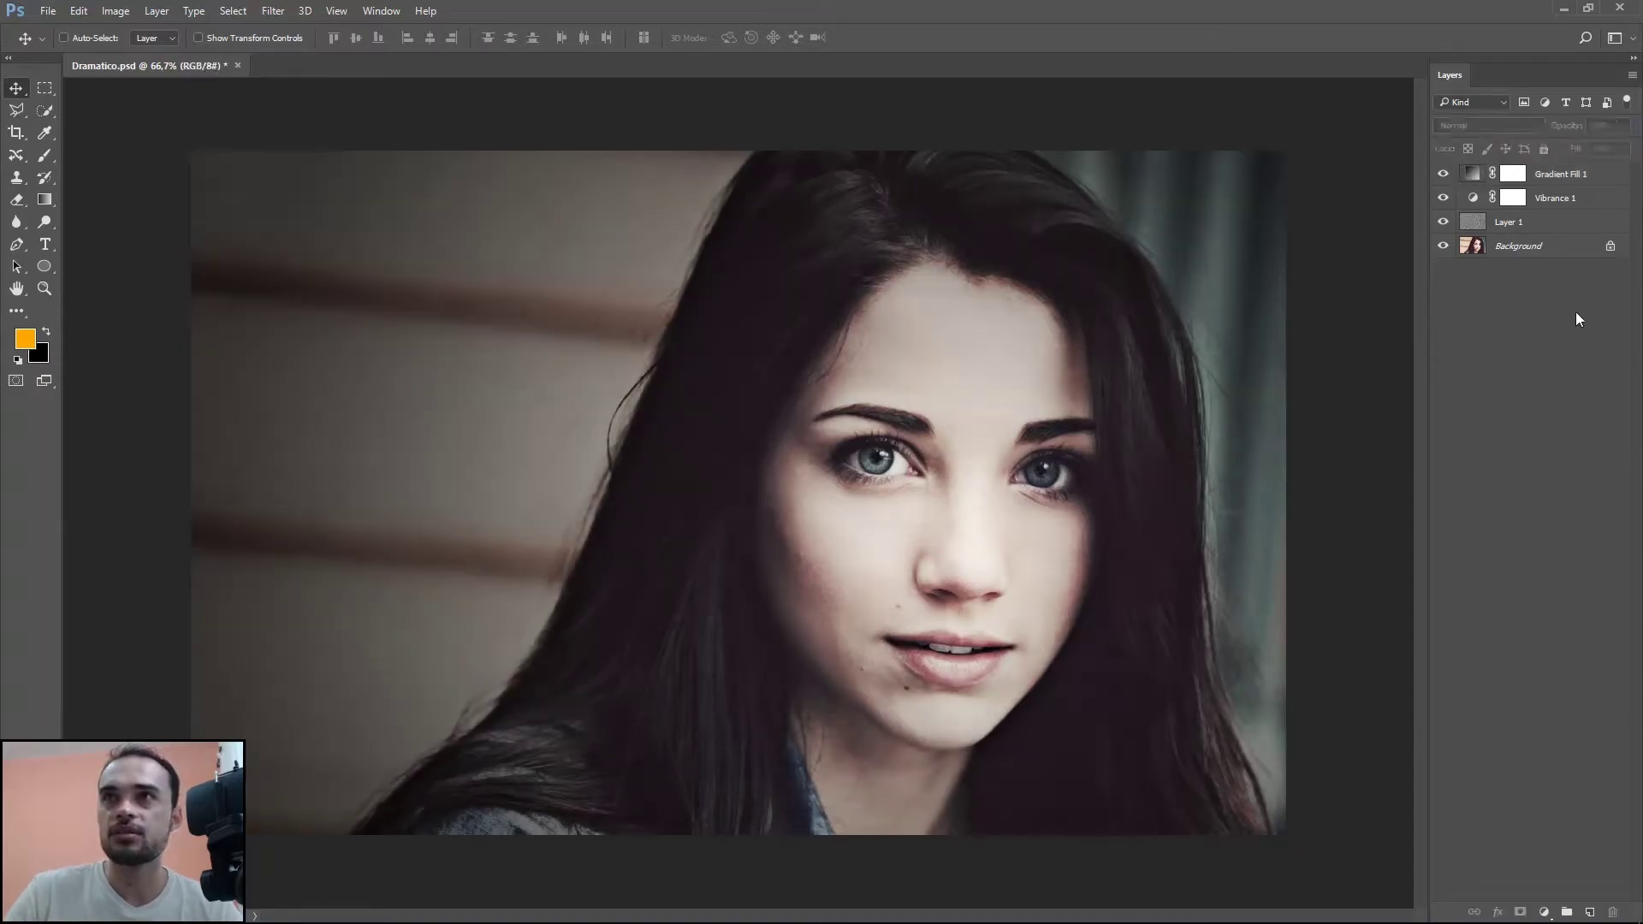
{"action": "left_click", "coordinate": [1513, 198]}
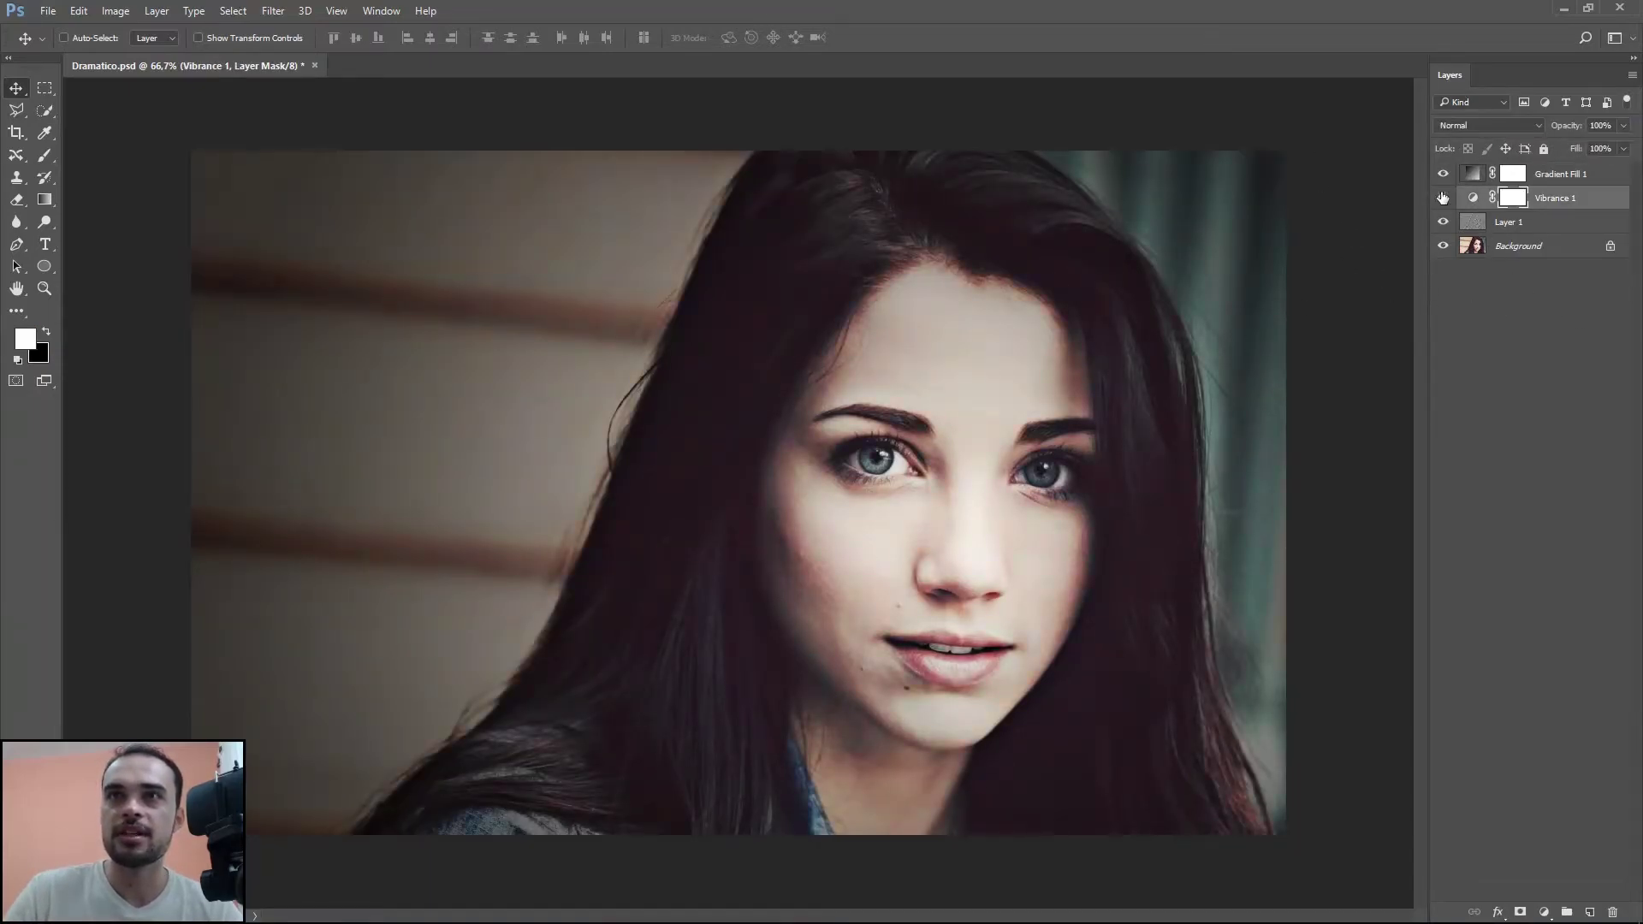
{"action": "left_click", "coordinate": [1441, 173]}
{"action": "left_click", "coordinate": [1442, 174]}
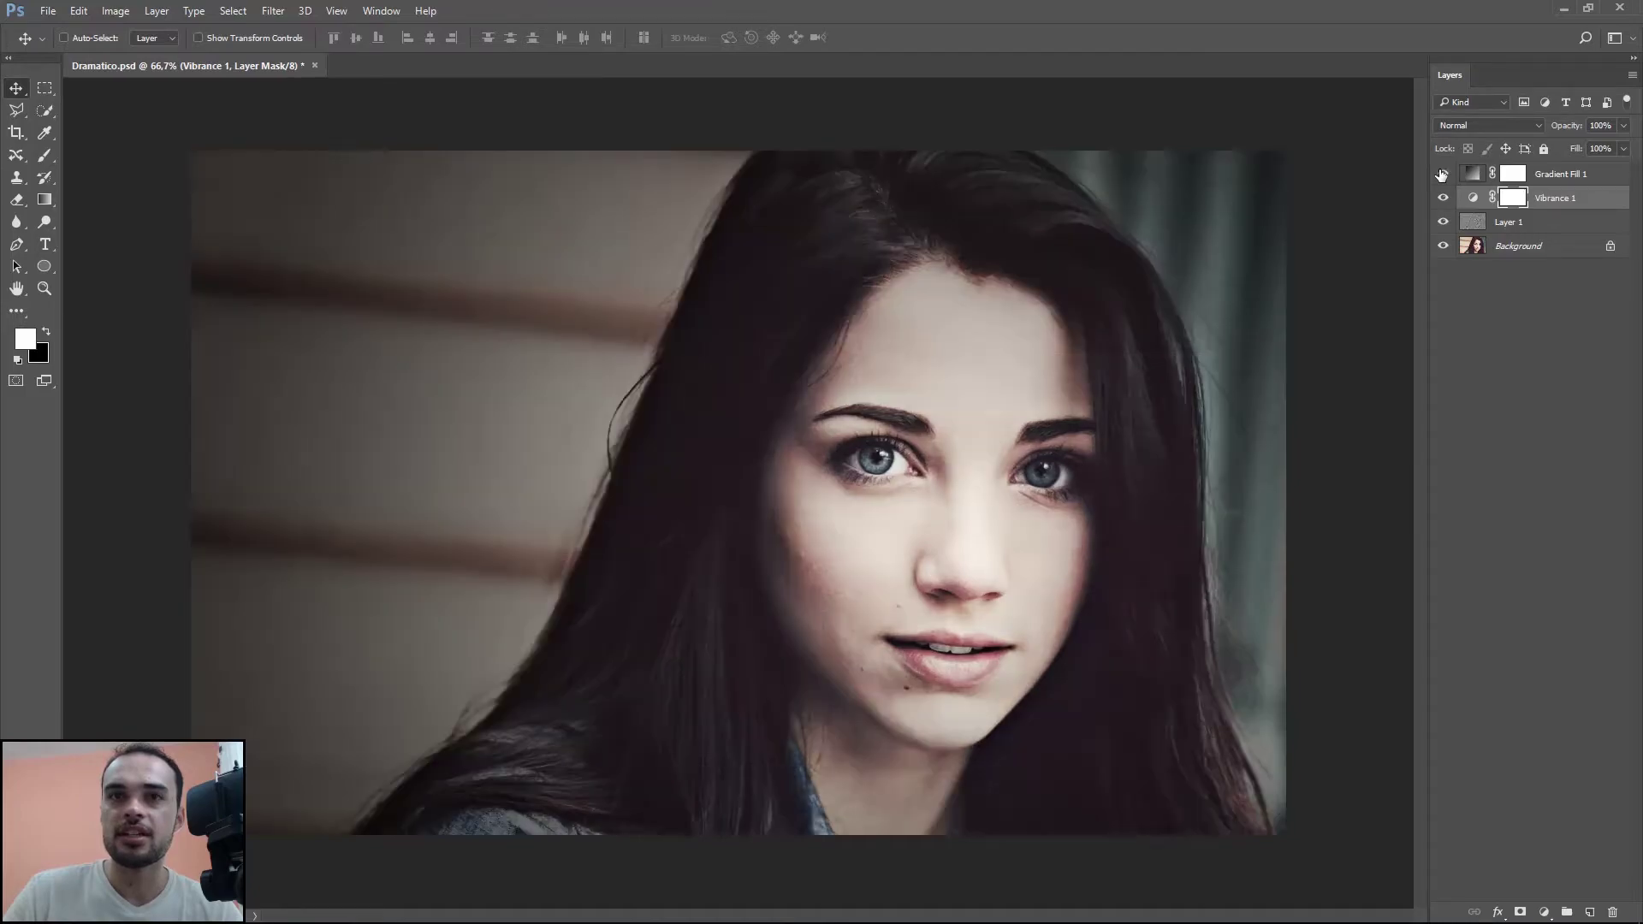
{"action": "left_click", "coordinate": [1560, 224]}
{"action": "left_click", "coordinate": [1608, 178]}
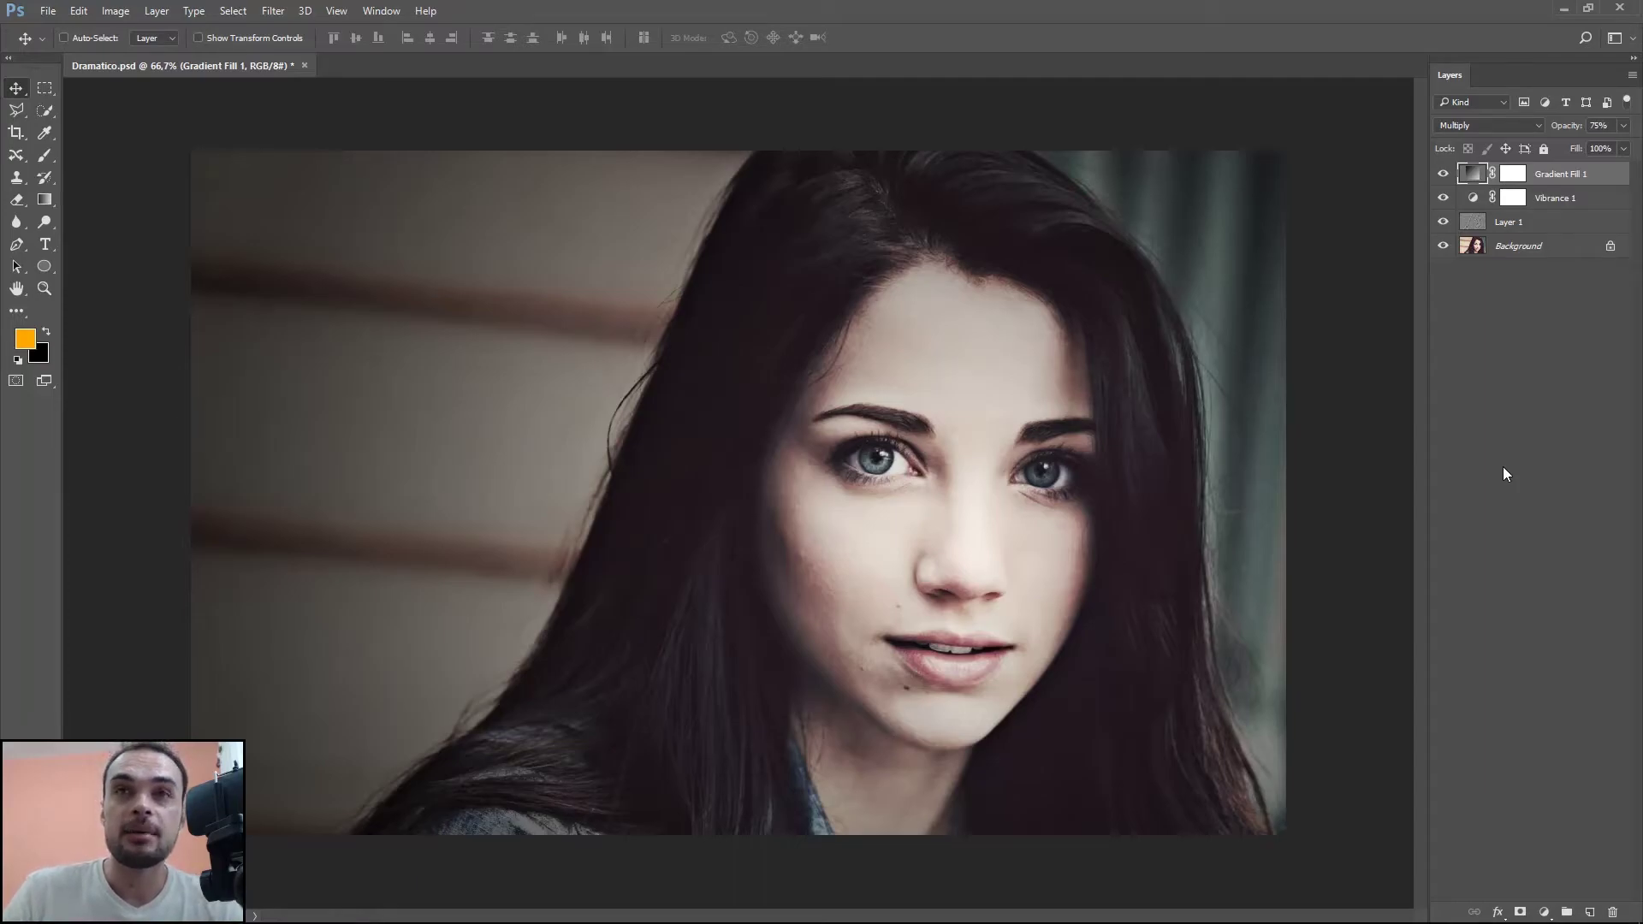
{"action": "left_click", "coordinate": [1545, 912]}
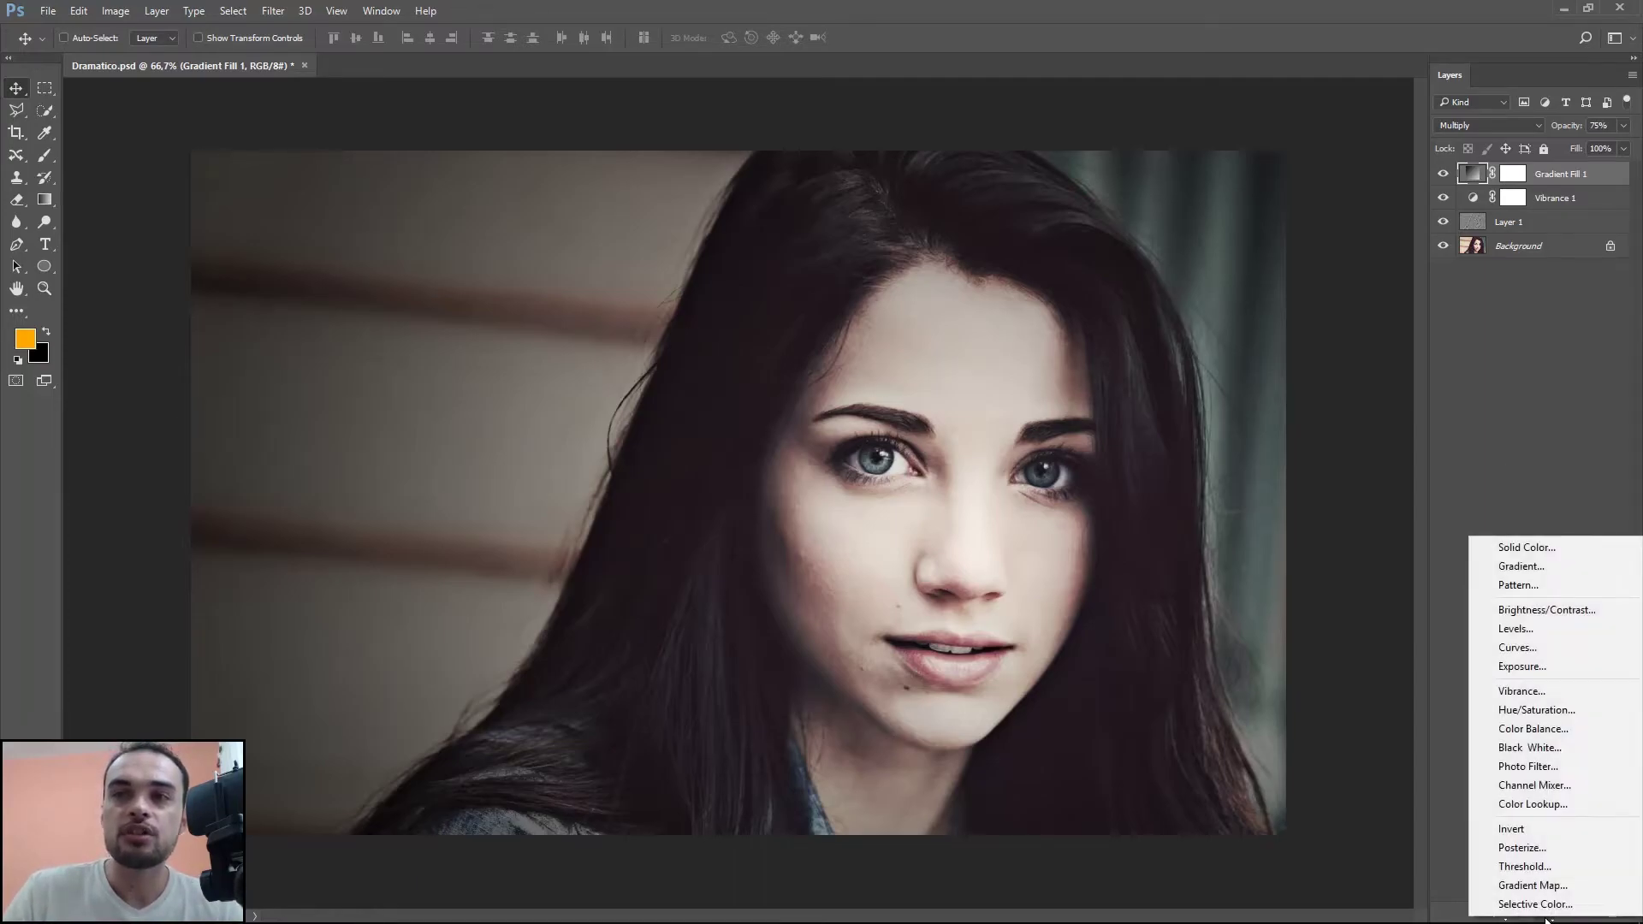
{"action": "left_click", "coordinate": [1532, 886]}
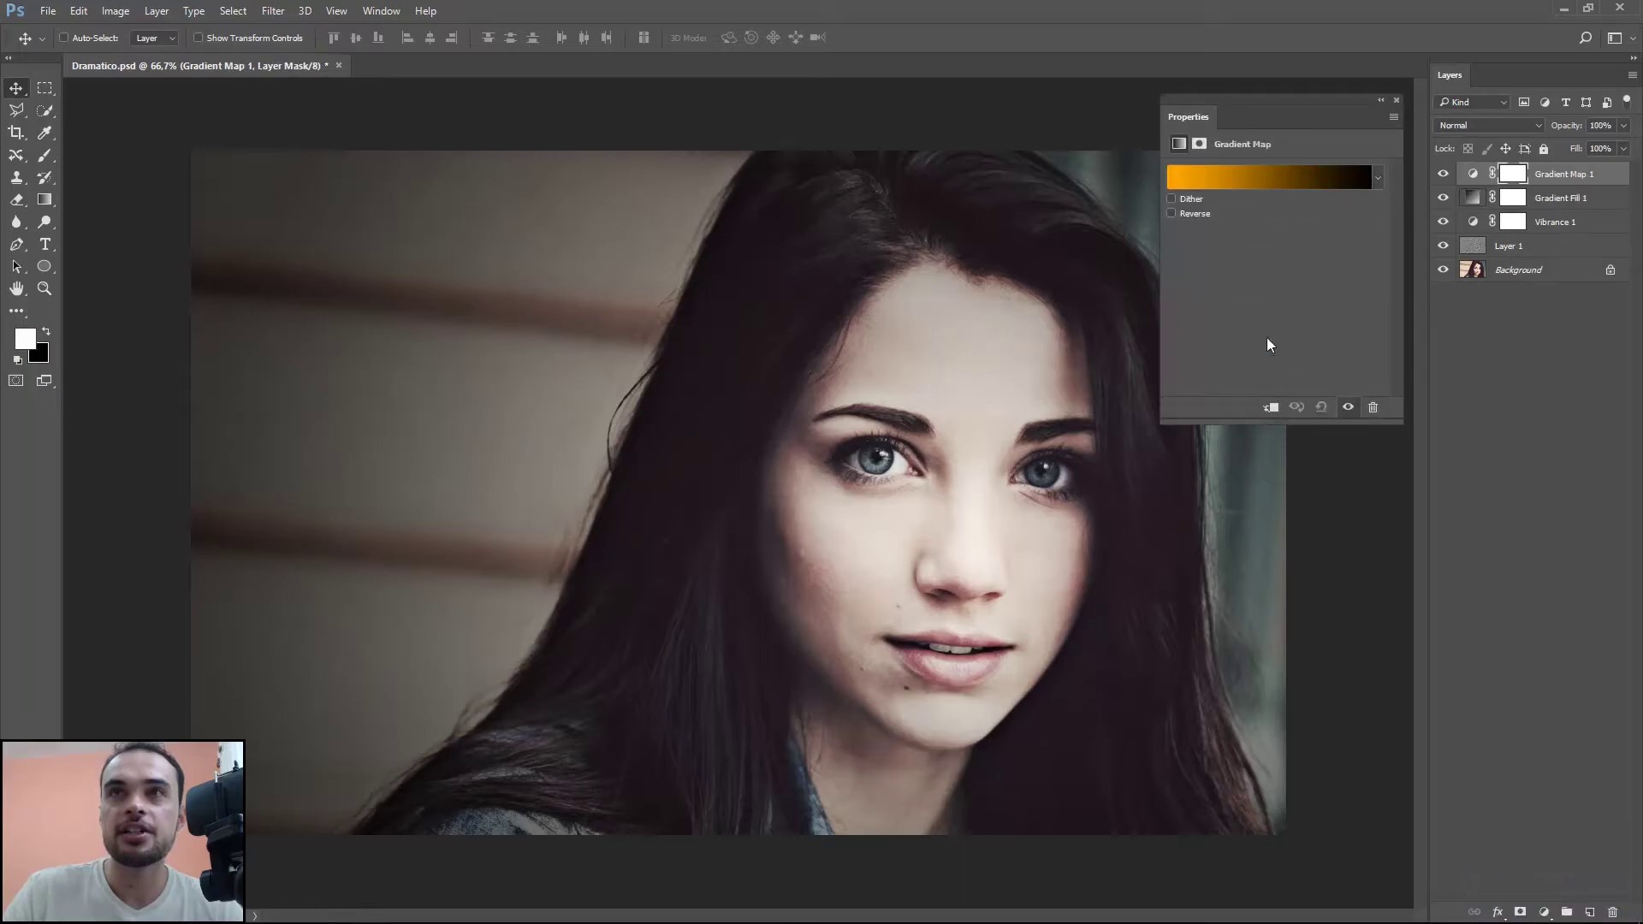
Step: Give Gradient Map 1 the Black, White gradient preset
{"action": "left_click", "coordinate": [1304, 177]}
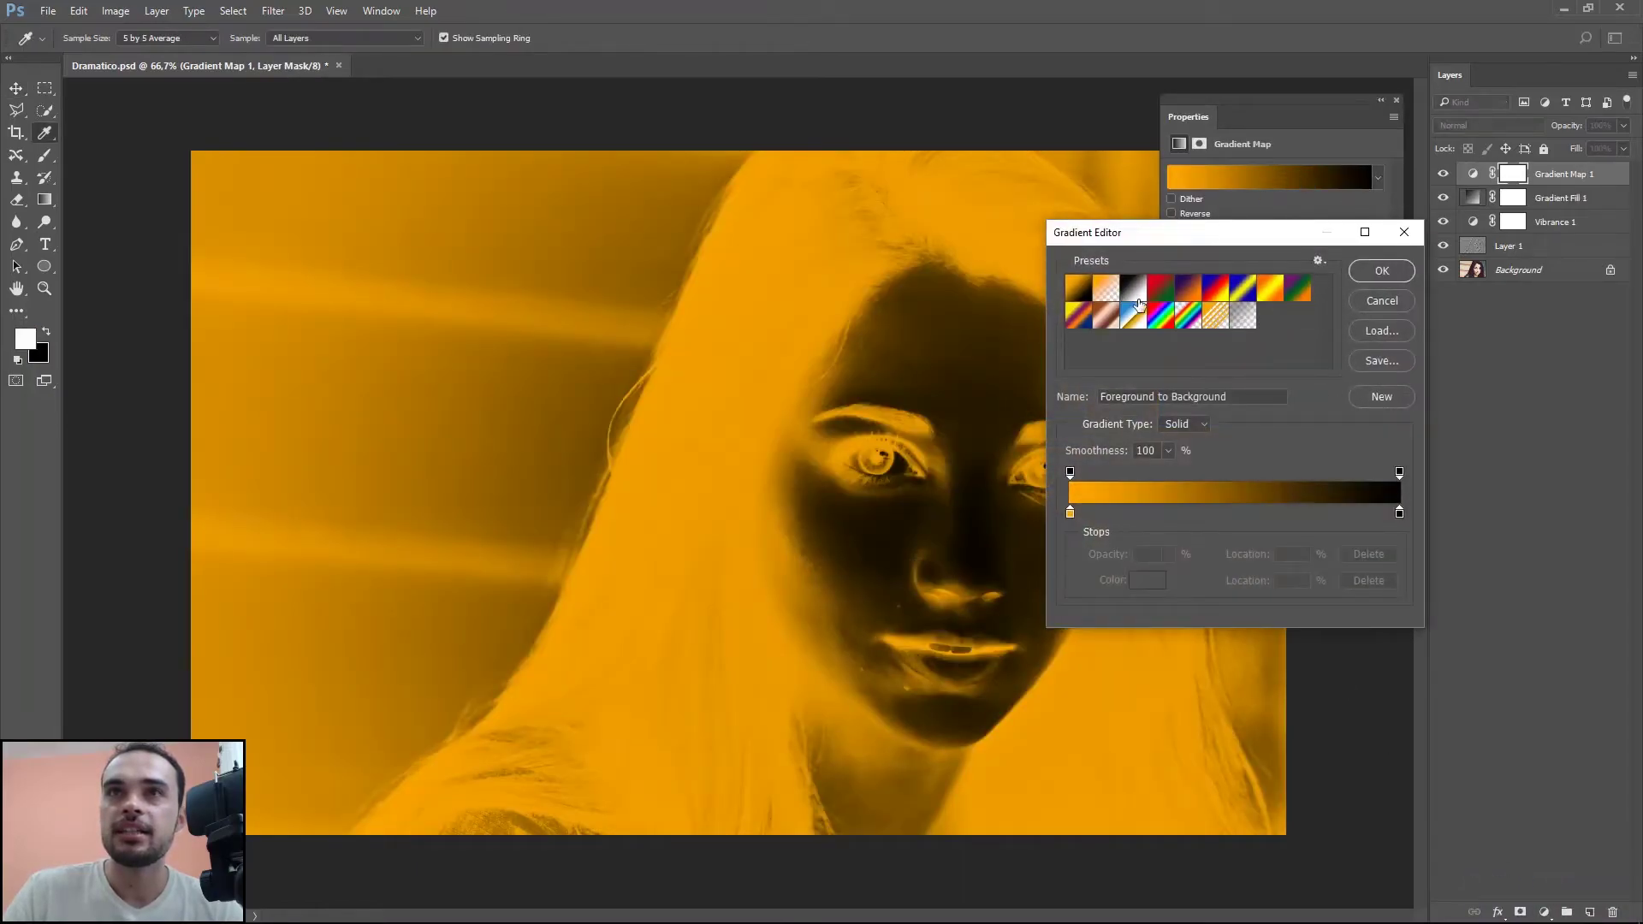
{"action": "left_click", "coordinate": [1134, 291]}
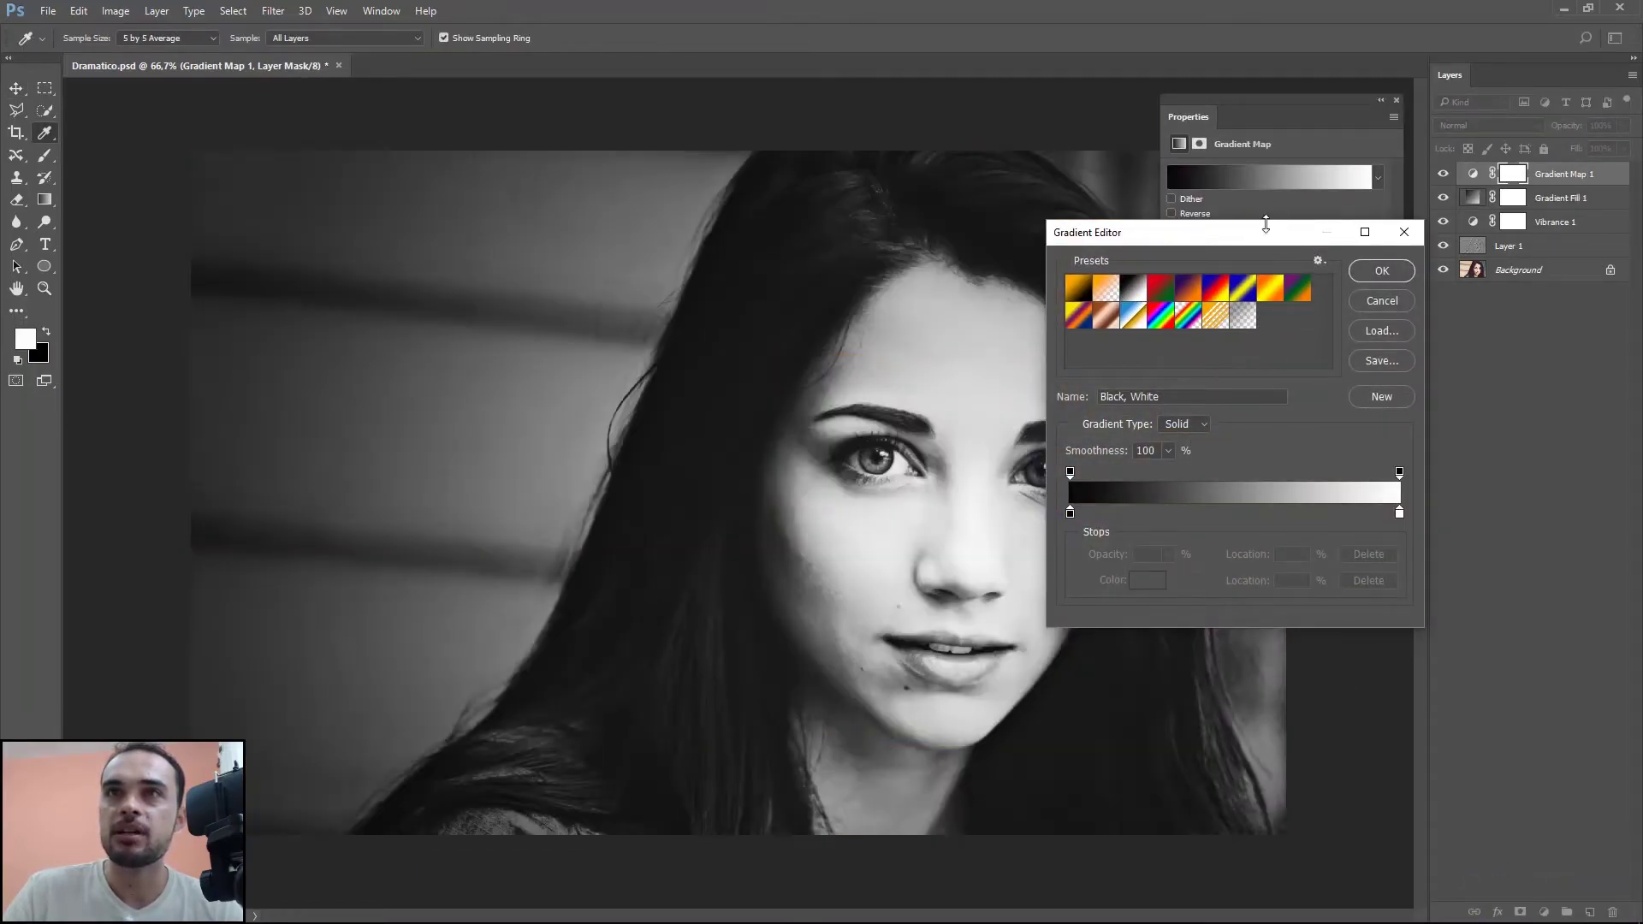
{"action": "left_click_drag", "start_coordinate": [1264, 231], "coordinate": [1319, 268]}
{"action": "key", "text": "Return"}
{"action": "key", "text": "v"}
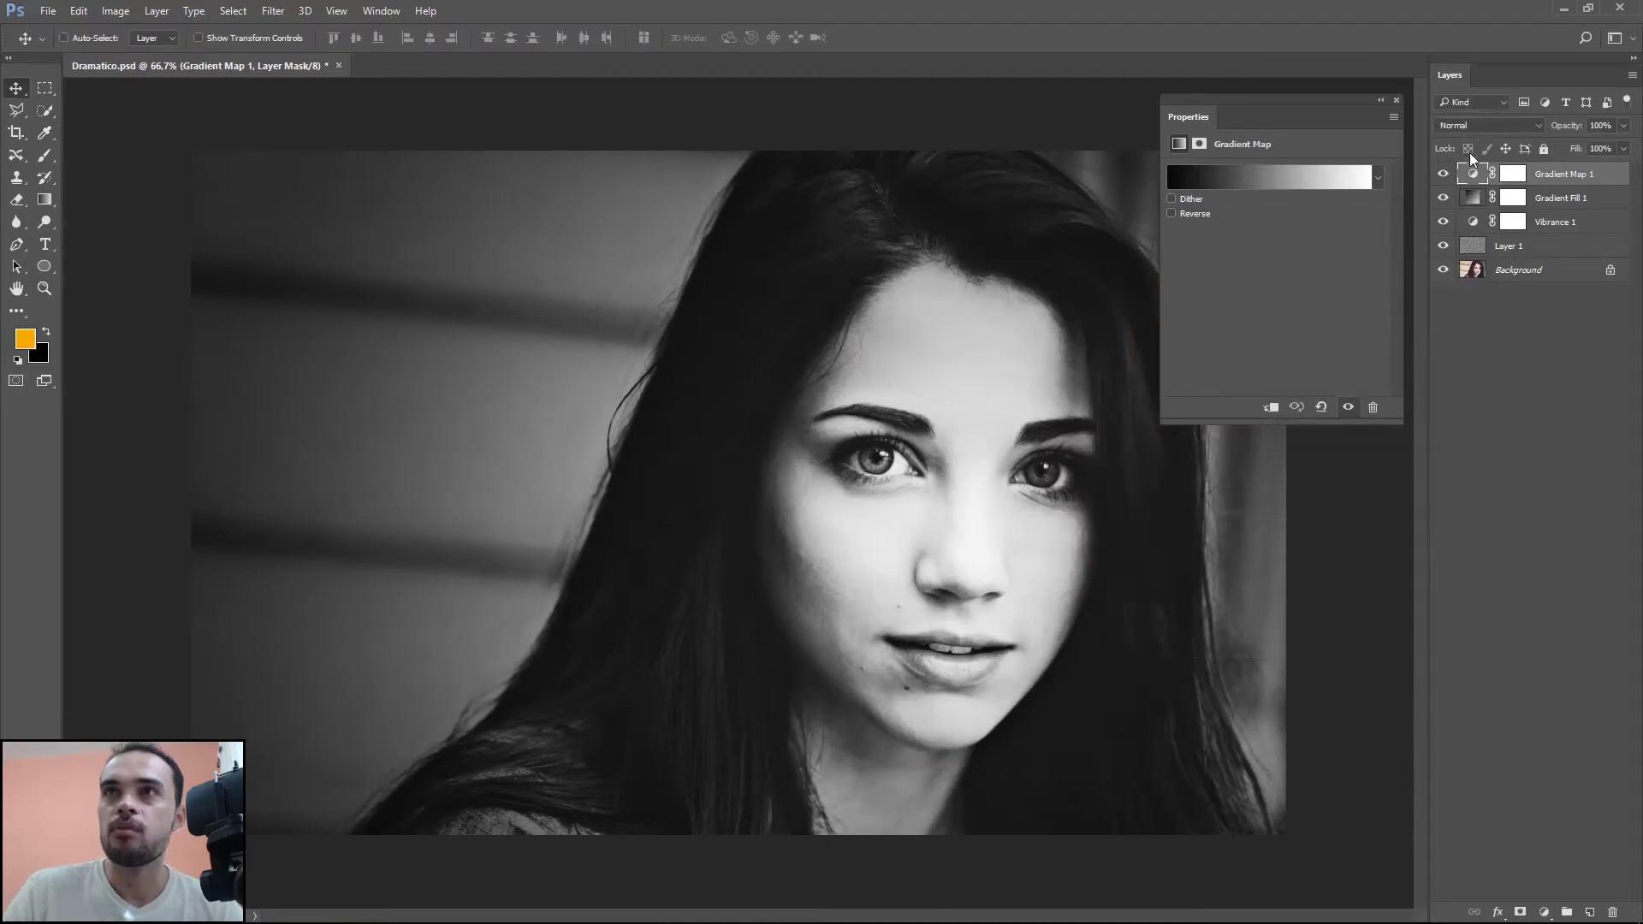
Step: Blend Gradient Map 1 in Soft Light at 50% opacity and compare it hidden
{"action": "left_click", "coordinate": [1476, 126]}
{"action": "left_click", "coordinate": [1482, 295]}
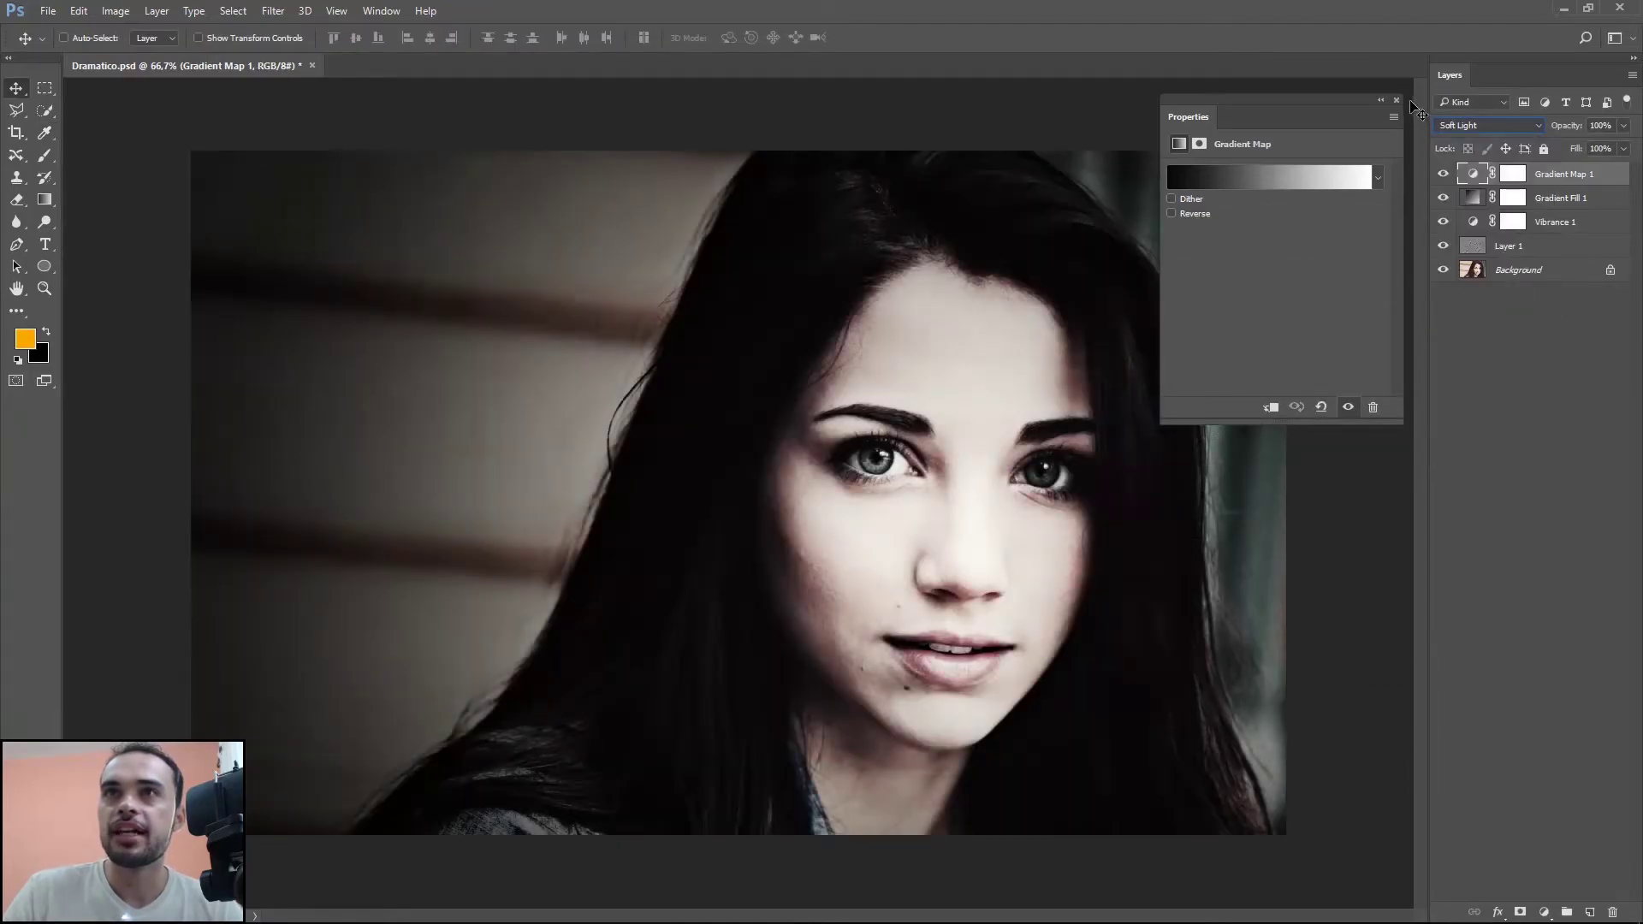
{"action": "left_click", "coordinate": [1611, 128]}
{"action": "type", "text": "50"}
{"action": "key", "text": "Return"}
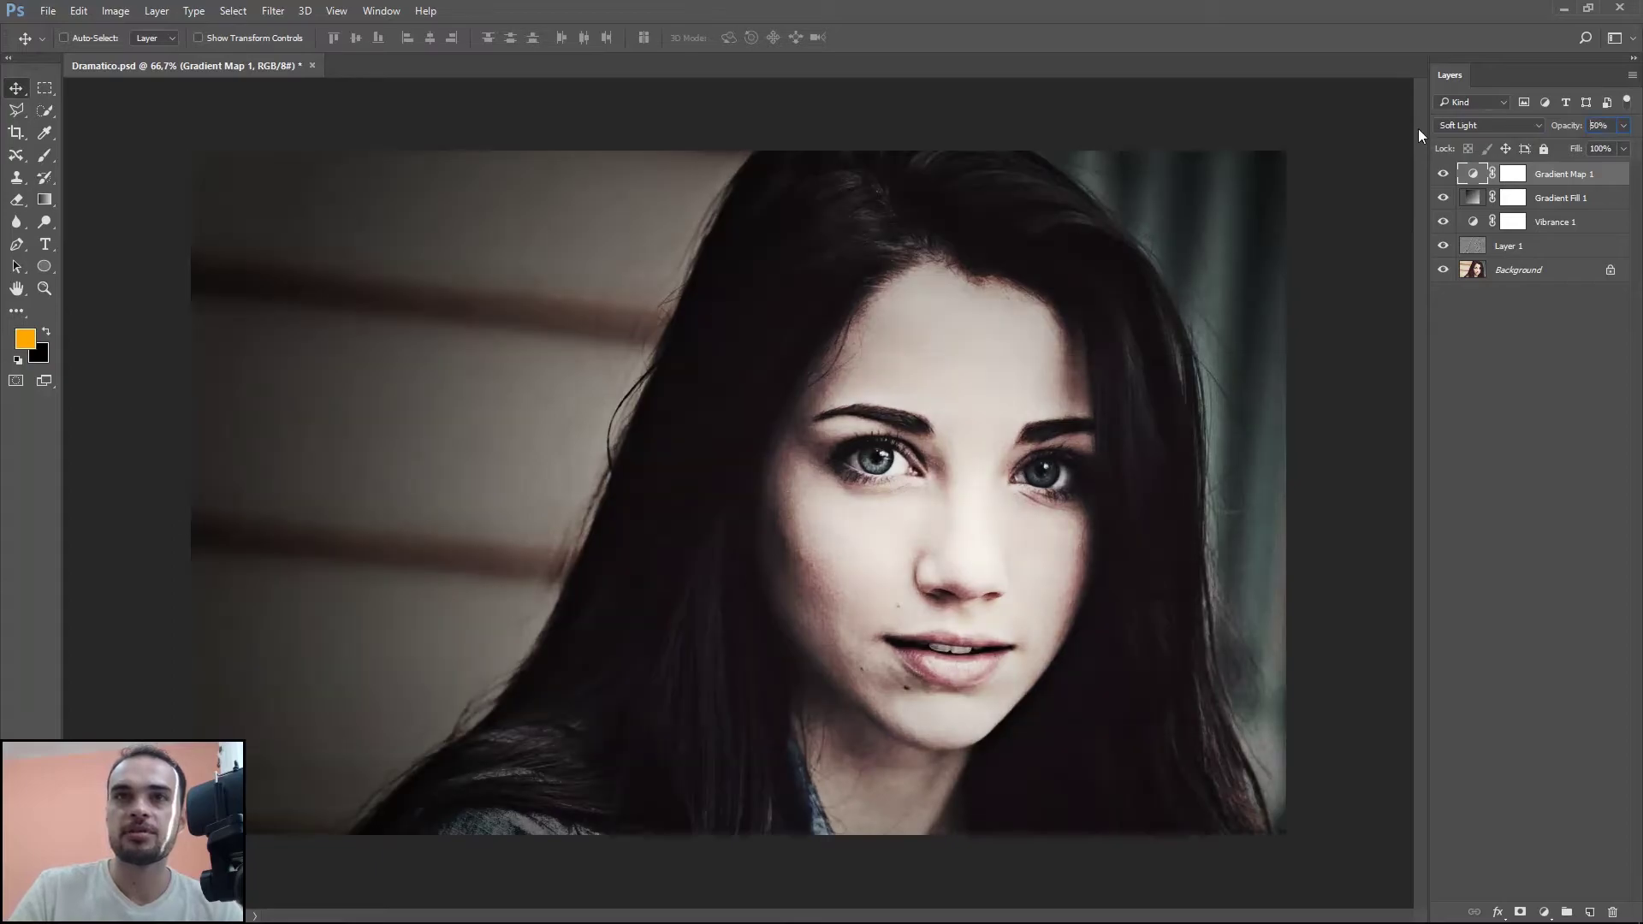
{"action": "left_click", "coordinate": [1443, 175]}
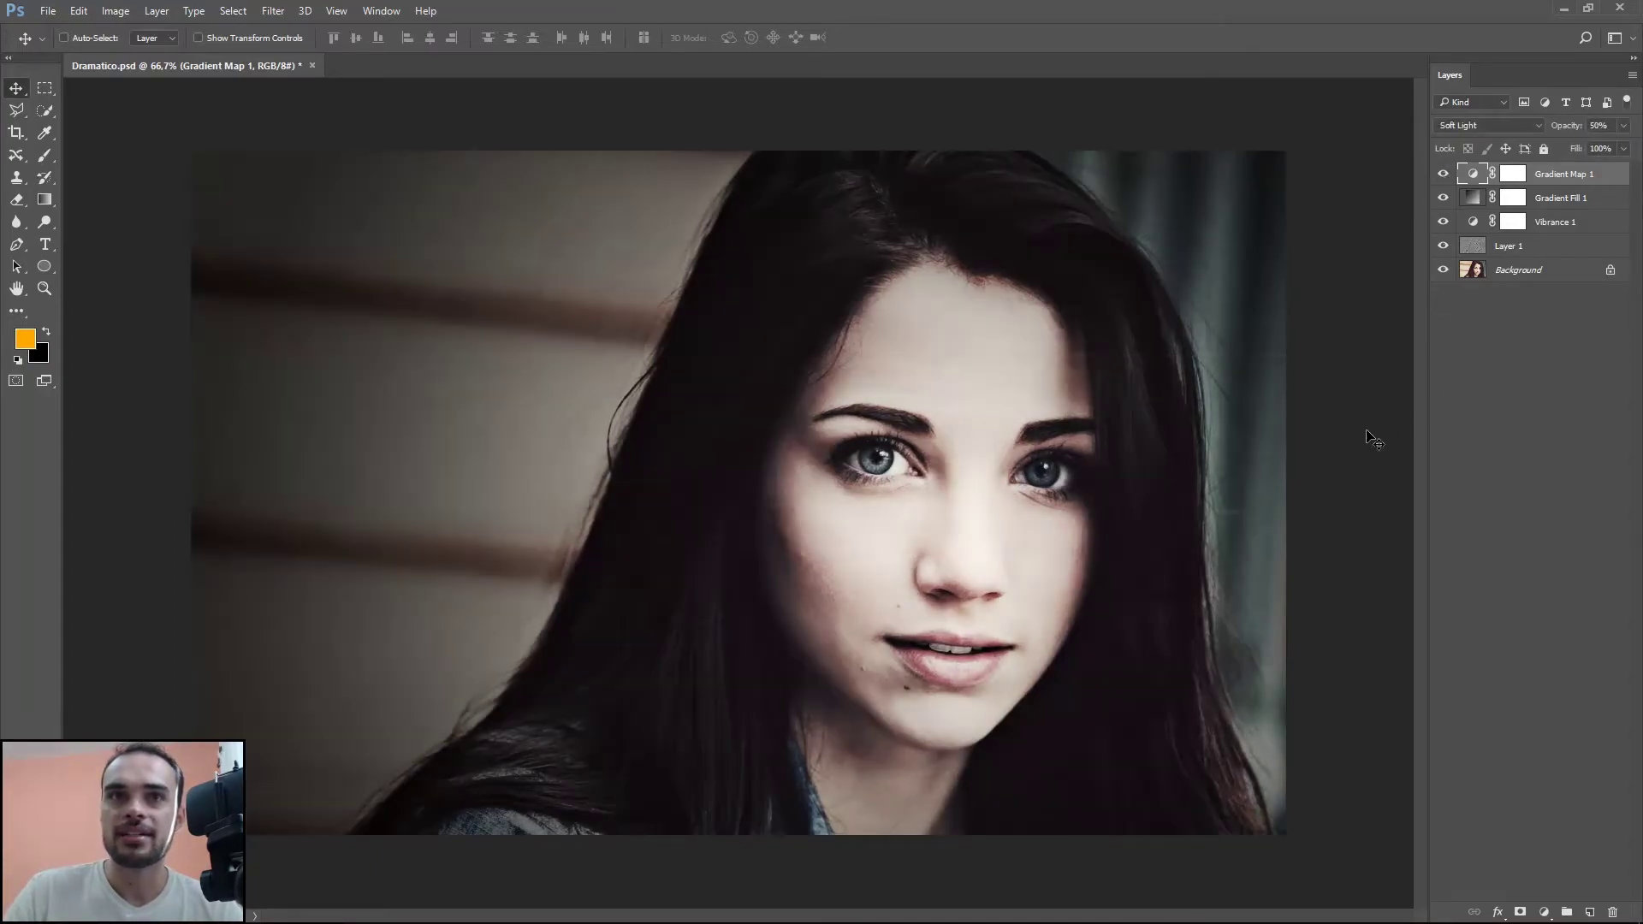
{"action": "left_click", "coordinate": [1545, 911]}
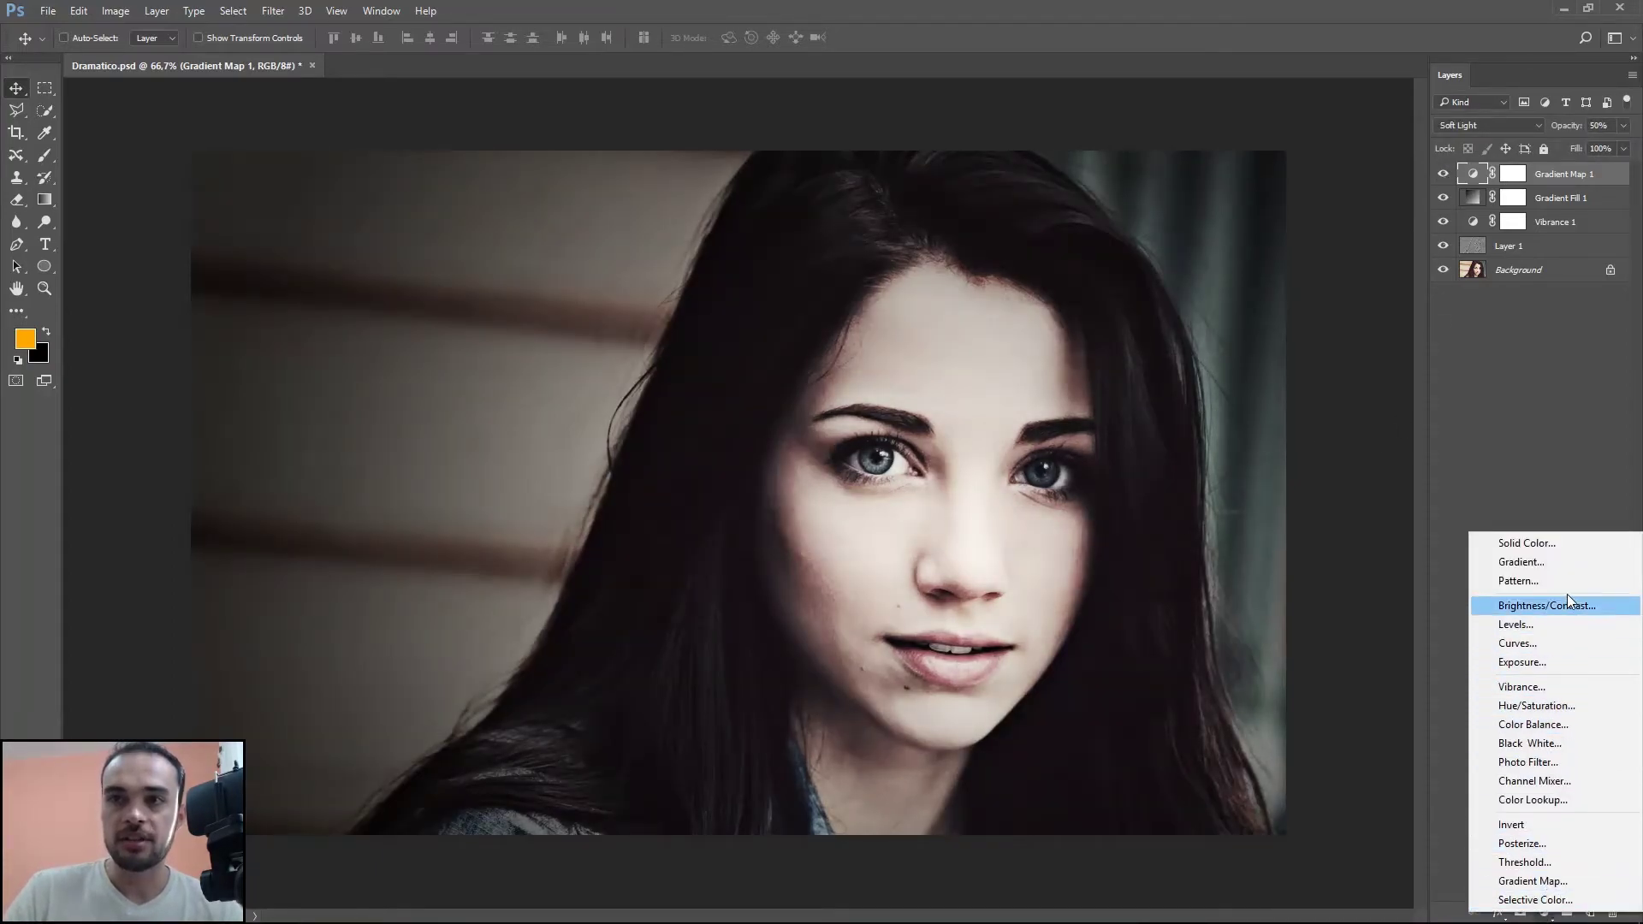
Step: Add a second Gradient Map using the Violet, Orange preset with its left stop changed to dark blue
{"action": "left_click", "coordinate": [1539, 882]}
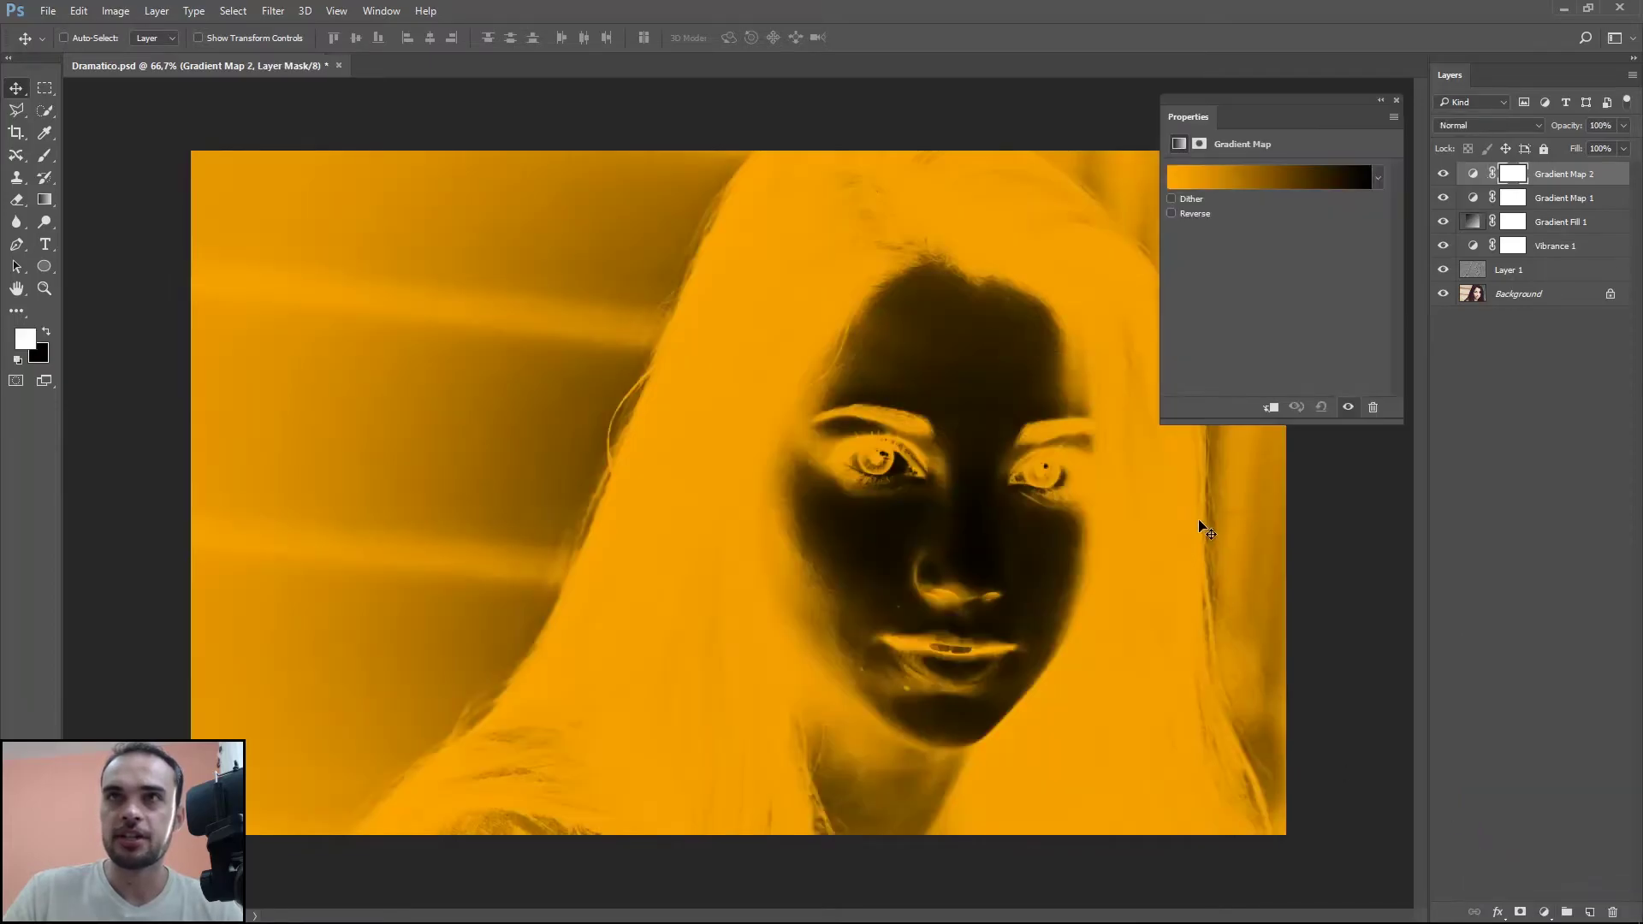
{"action": "left_click", "coordinate": [1230, 180]}
{"action": "left_click", "coordinate": [1246, 326]}
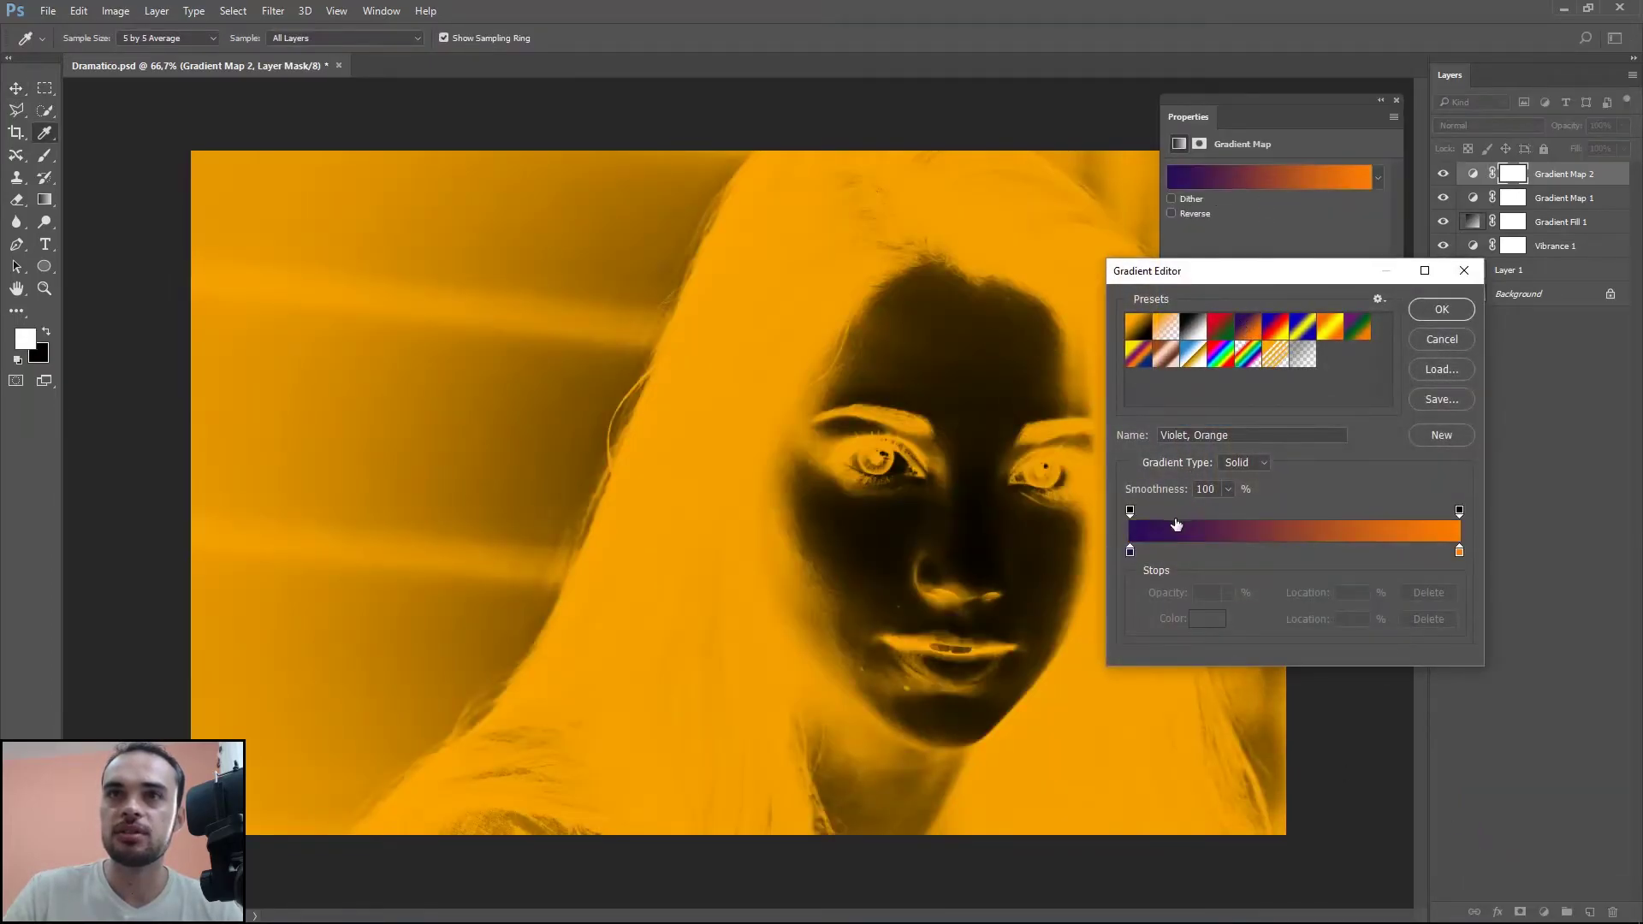
{"action": "left_click", "coordinate": [1130, 551]}
{"action": "double_click", "coordinate": [1129, 551]}
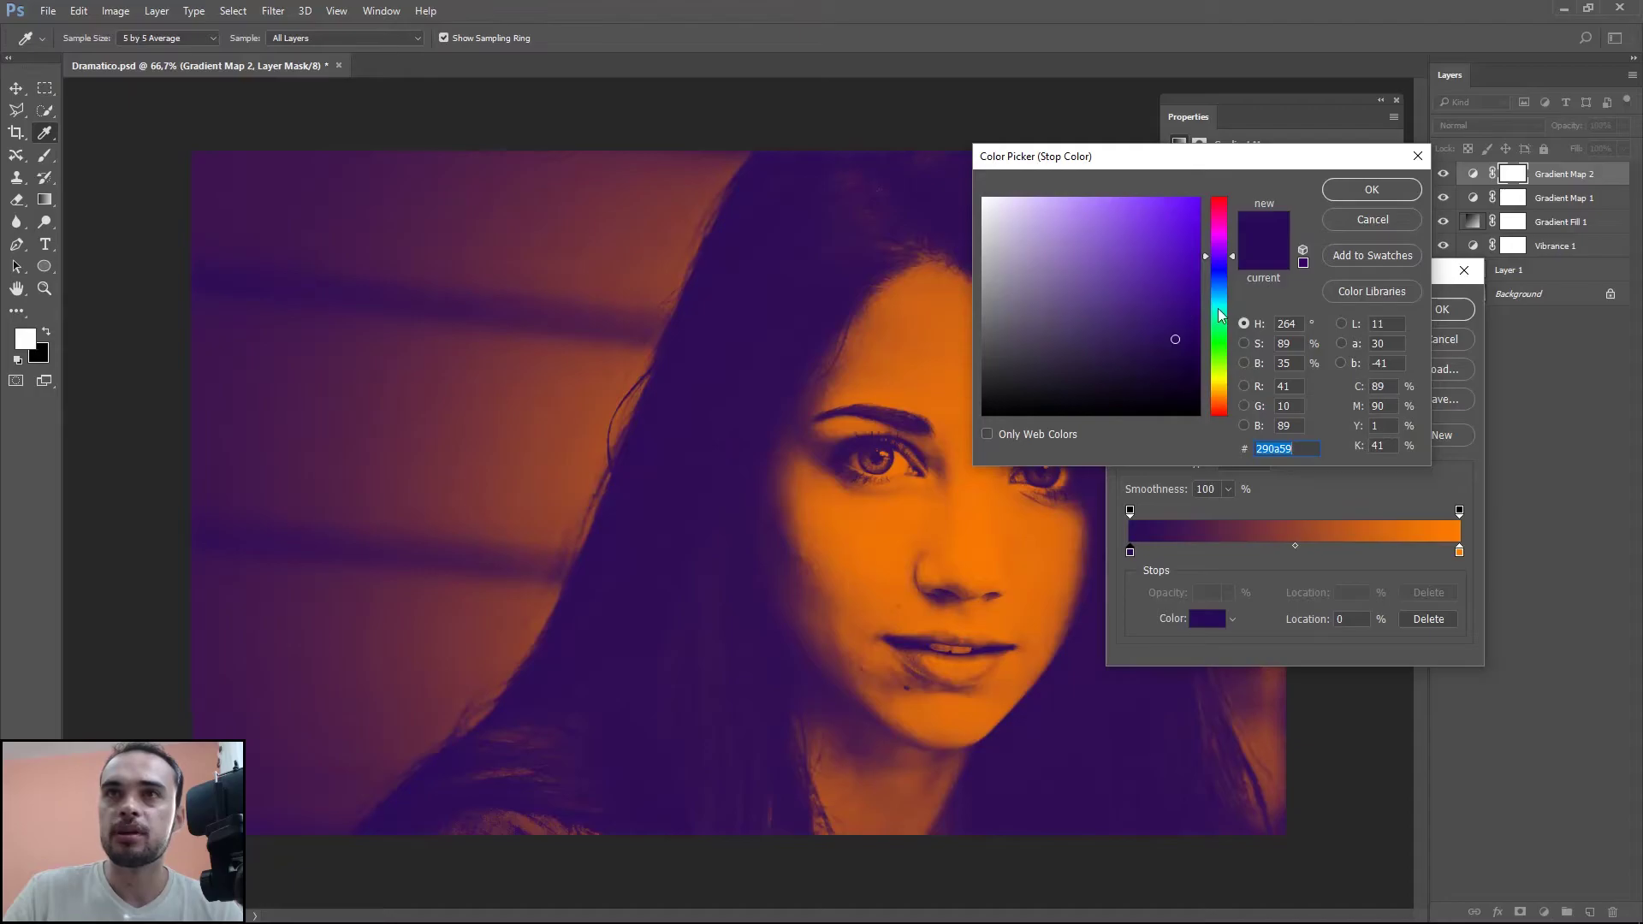
{"action": "left_click_drag", "start_coordinate": [1222, 315], "coordinate": [1221, 292]}
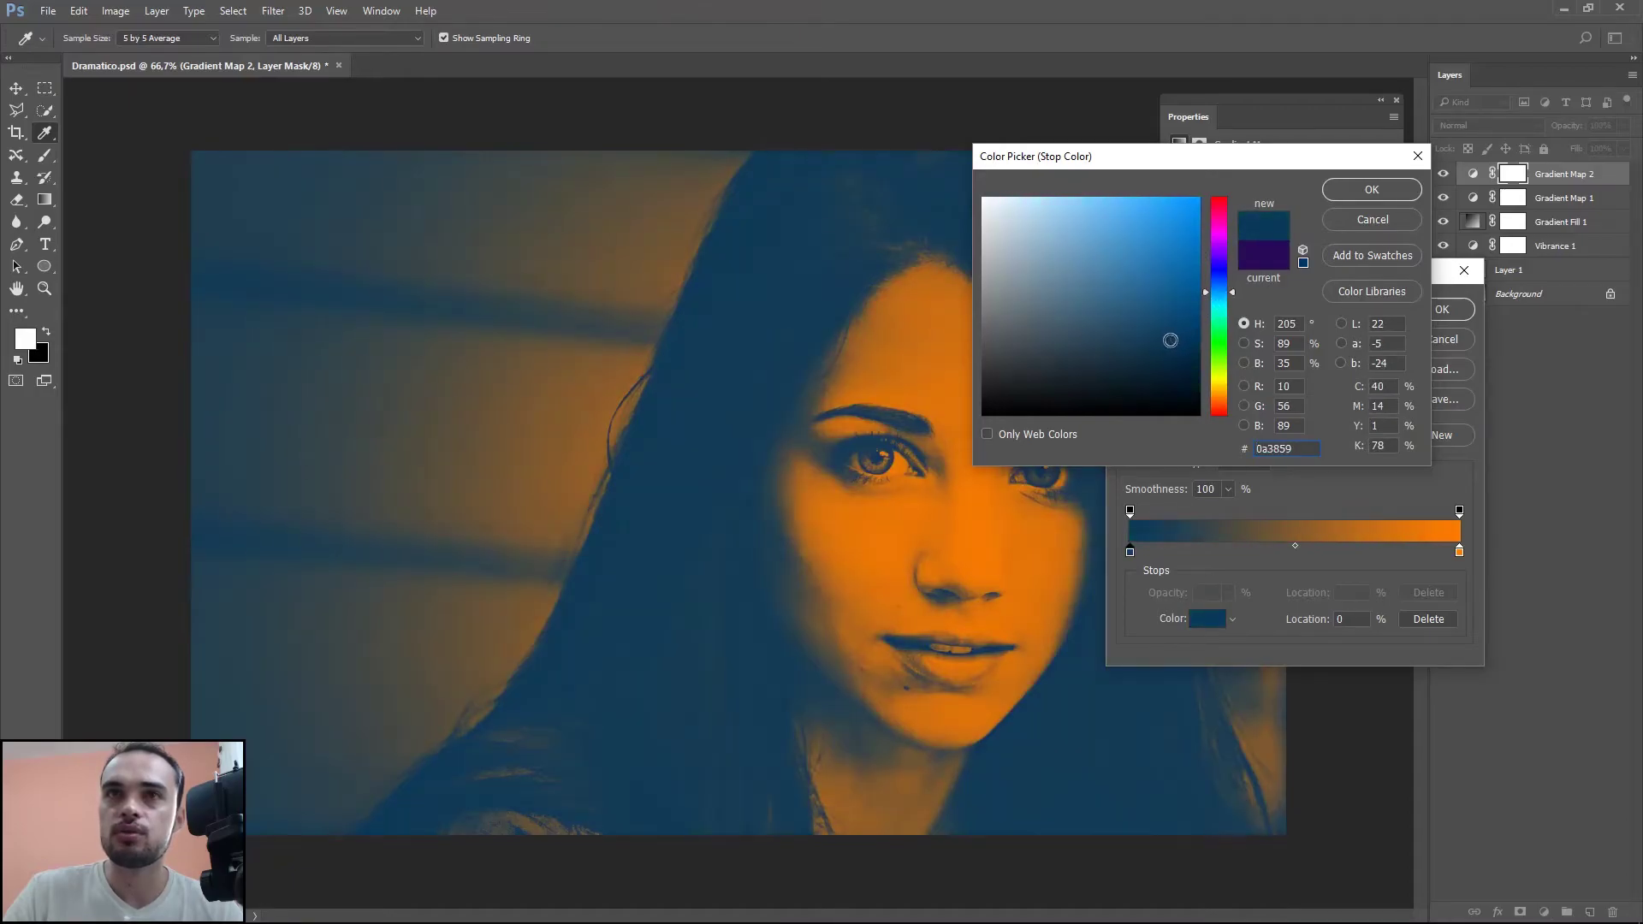
{"action": "left_click_drag", "start_coordinate": [1171, 341], "coordinate": [1172, 347]}
{"action": "key", "text": "Return"}
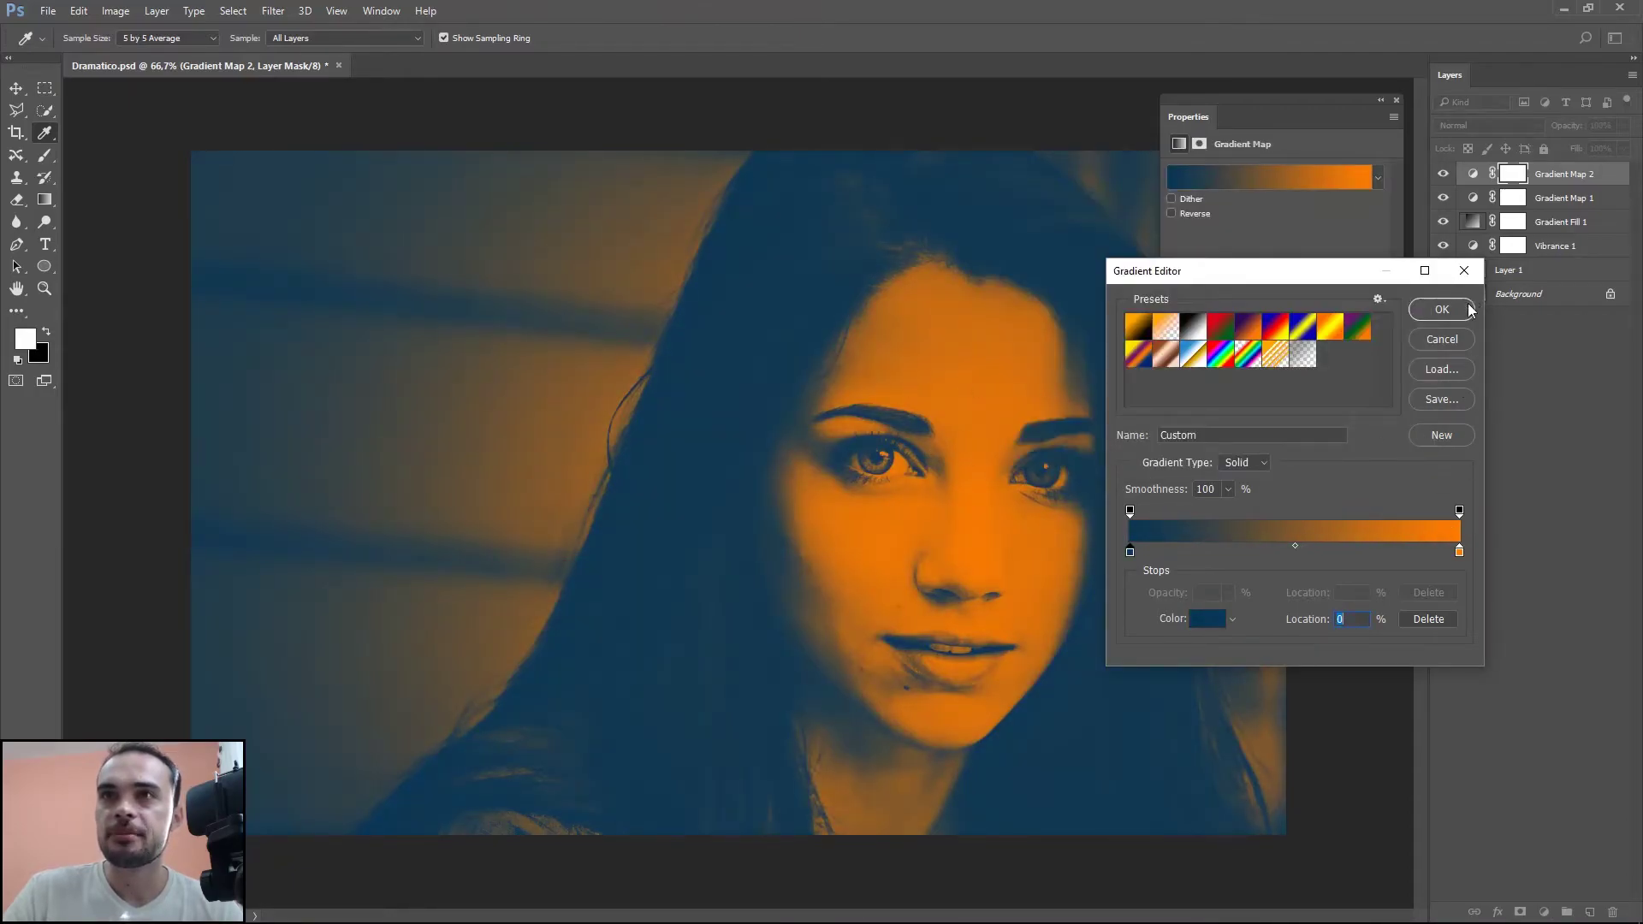
{"action": "left_click", "coordinate": [1468, 309]}
Step: Blend Gradient Map 2 in Soft Light at 40% opacity and compare with it hidden
{"action": "left_click", "coordinate": [1470, 126]}
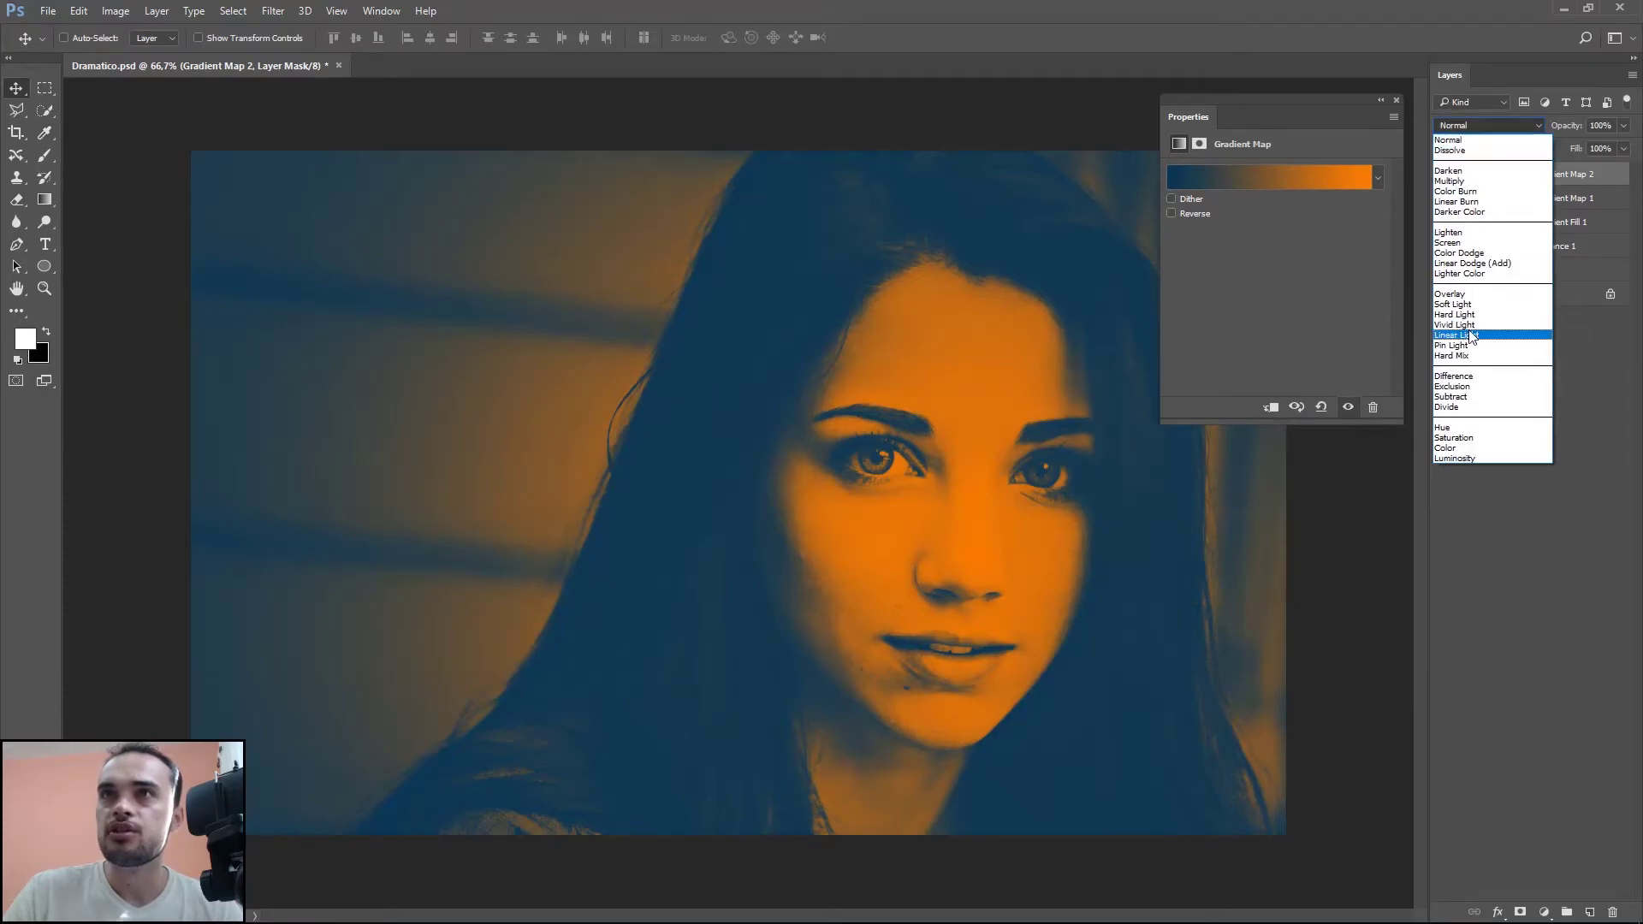
{"action": "left_click", "coordinate": [1454, 304]}
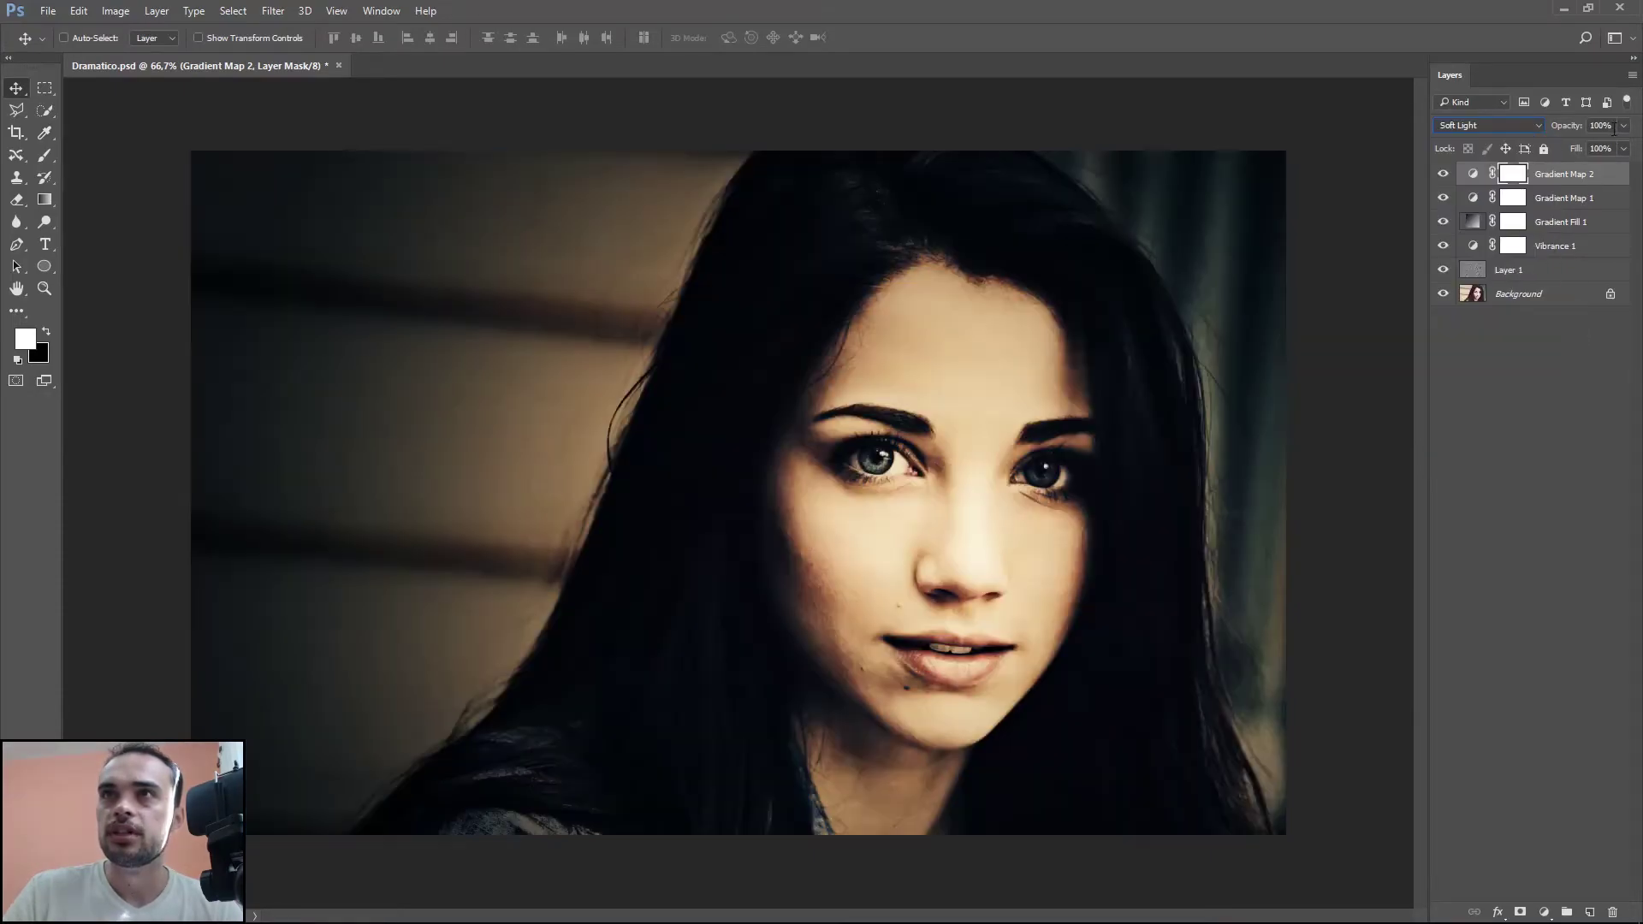
{"action": "left_click", "coordinate": [1443, 174]}
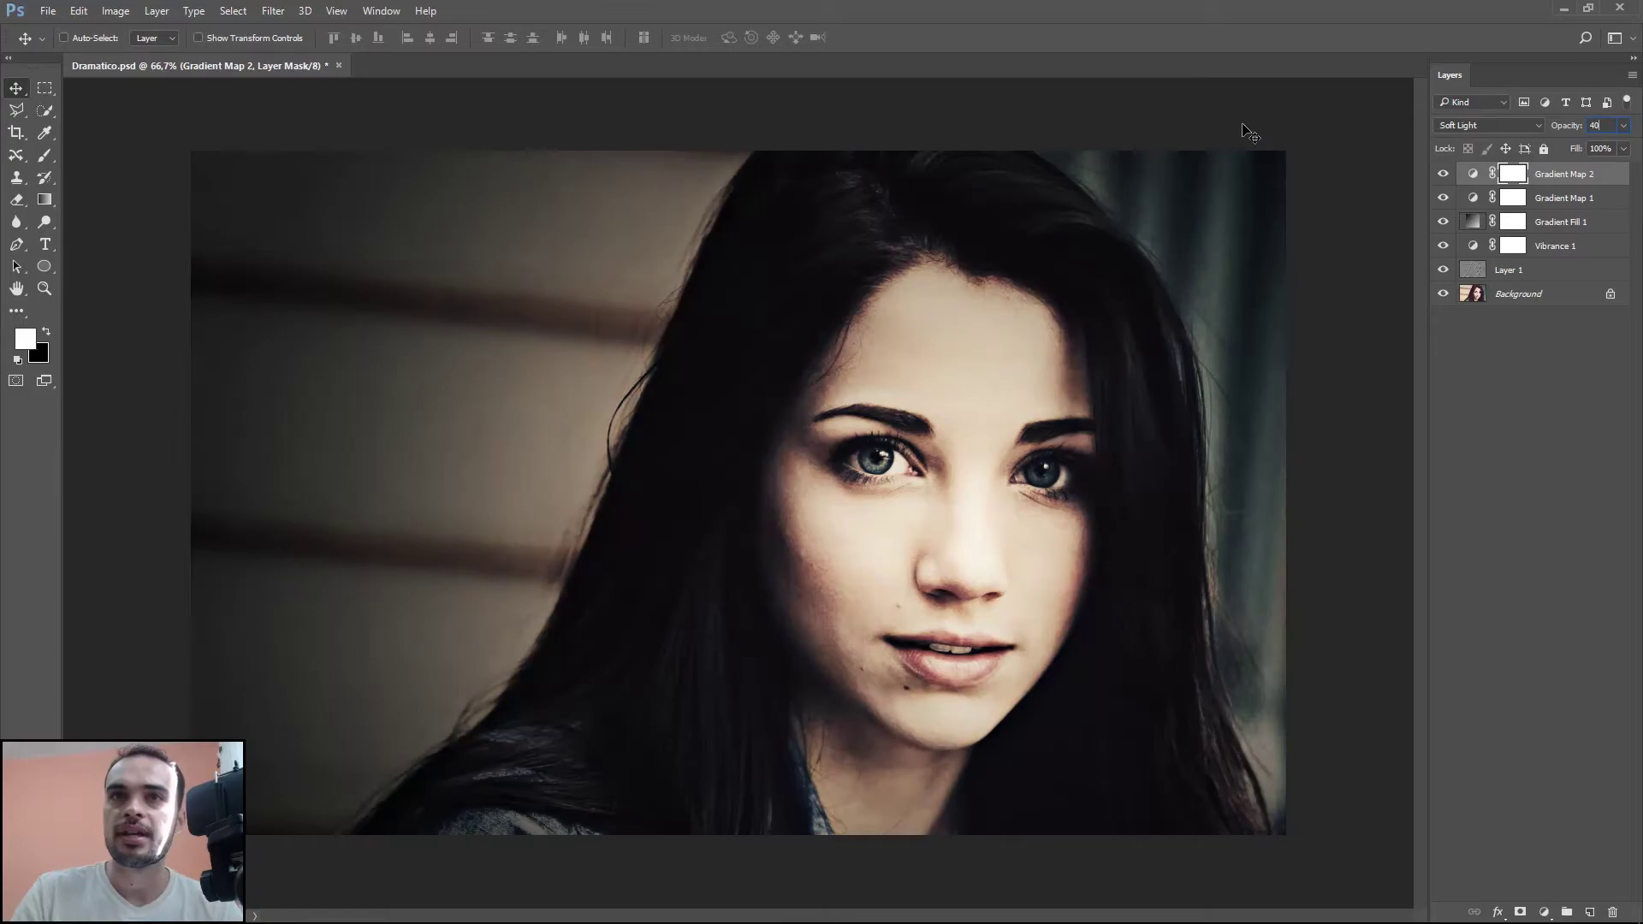
{"action": "left_click", "coordinate": [1444, 174]}
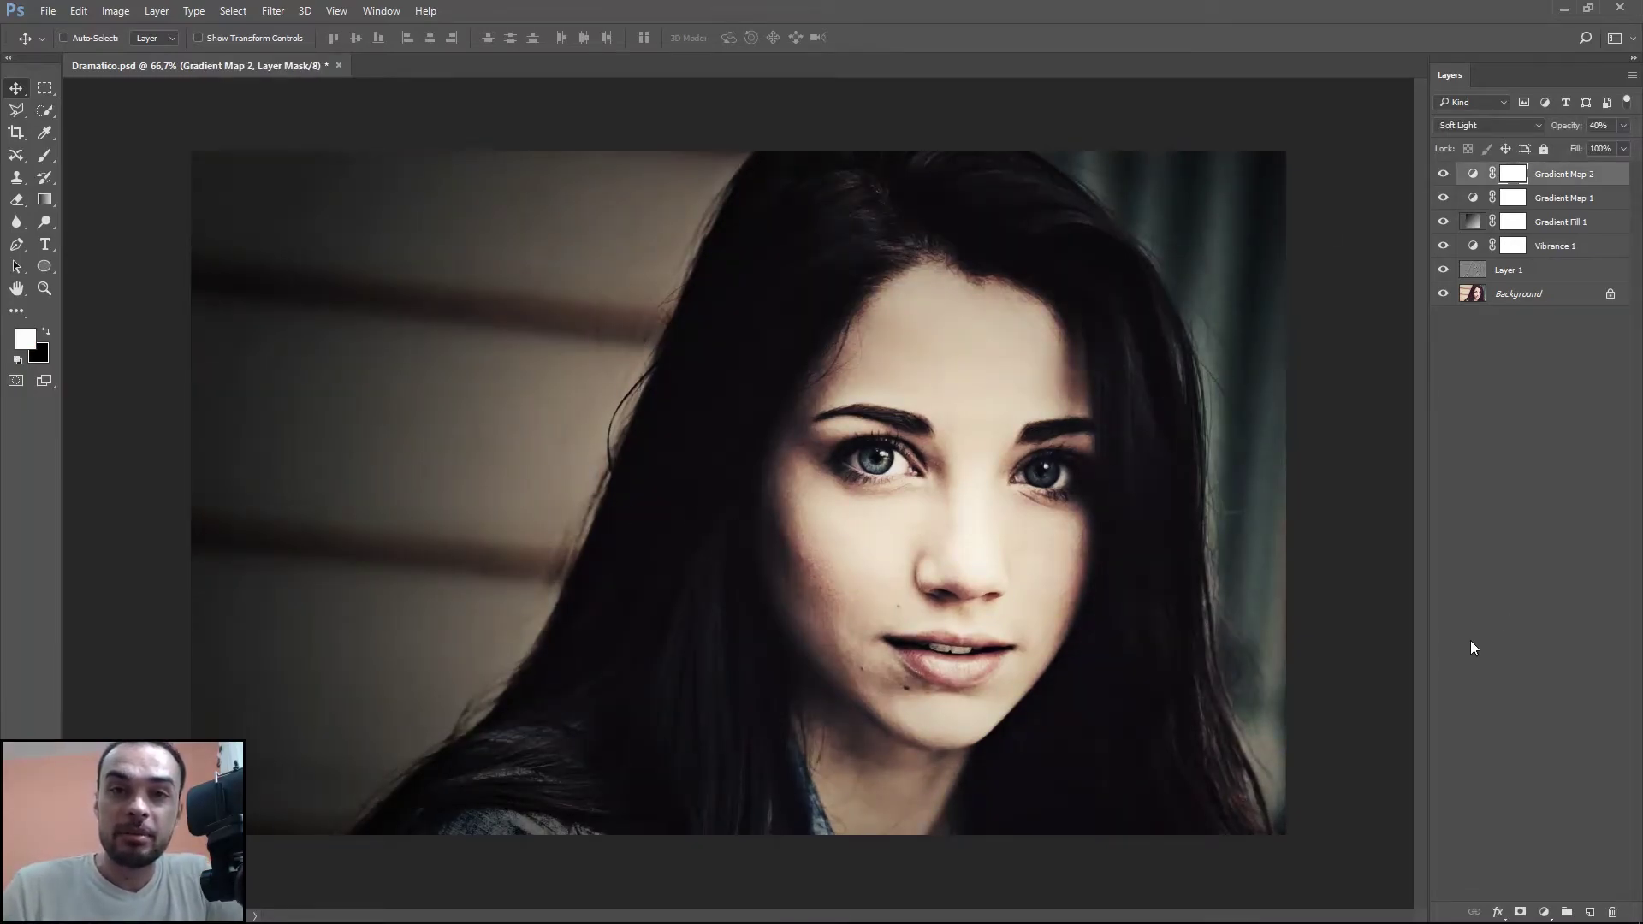
Step: Add a Curves layer and lift the RGB black point to fade the shadows
{"action": "left_click", "coordinate": [1541, 908]}
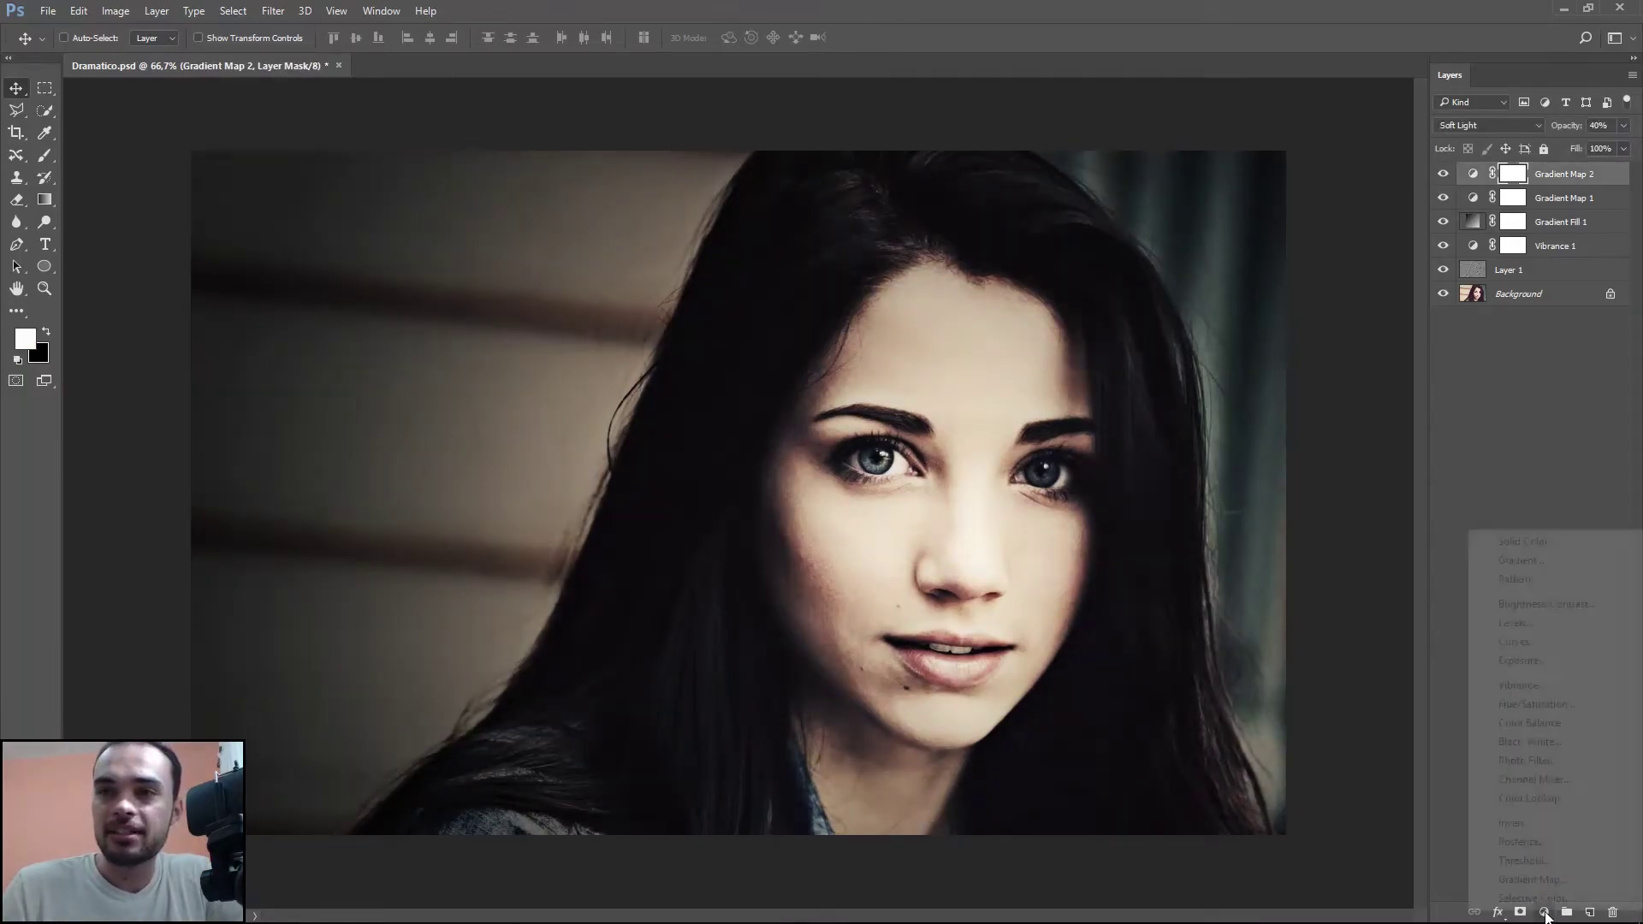
{"action": "left_click", "coordinate": [1538, 650]}
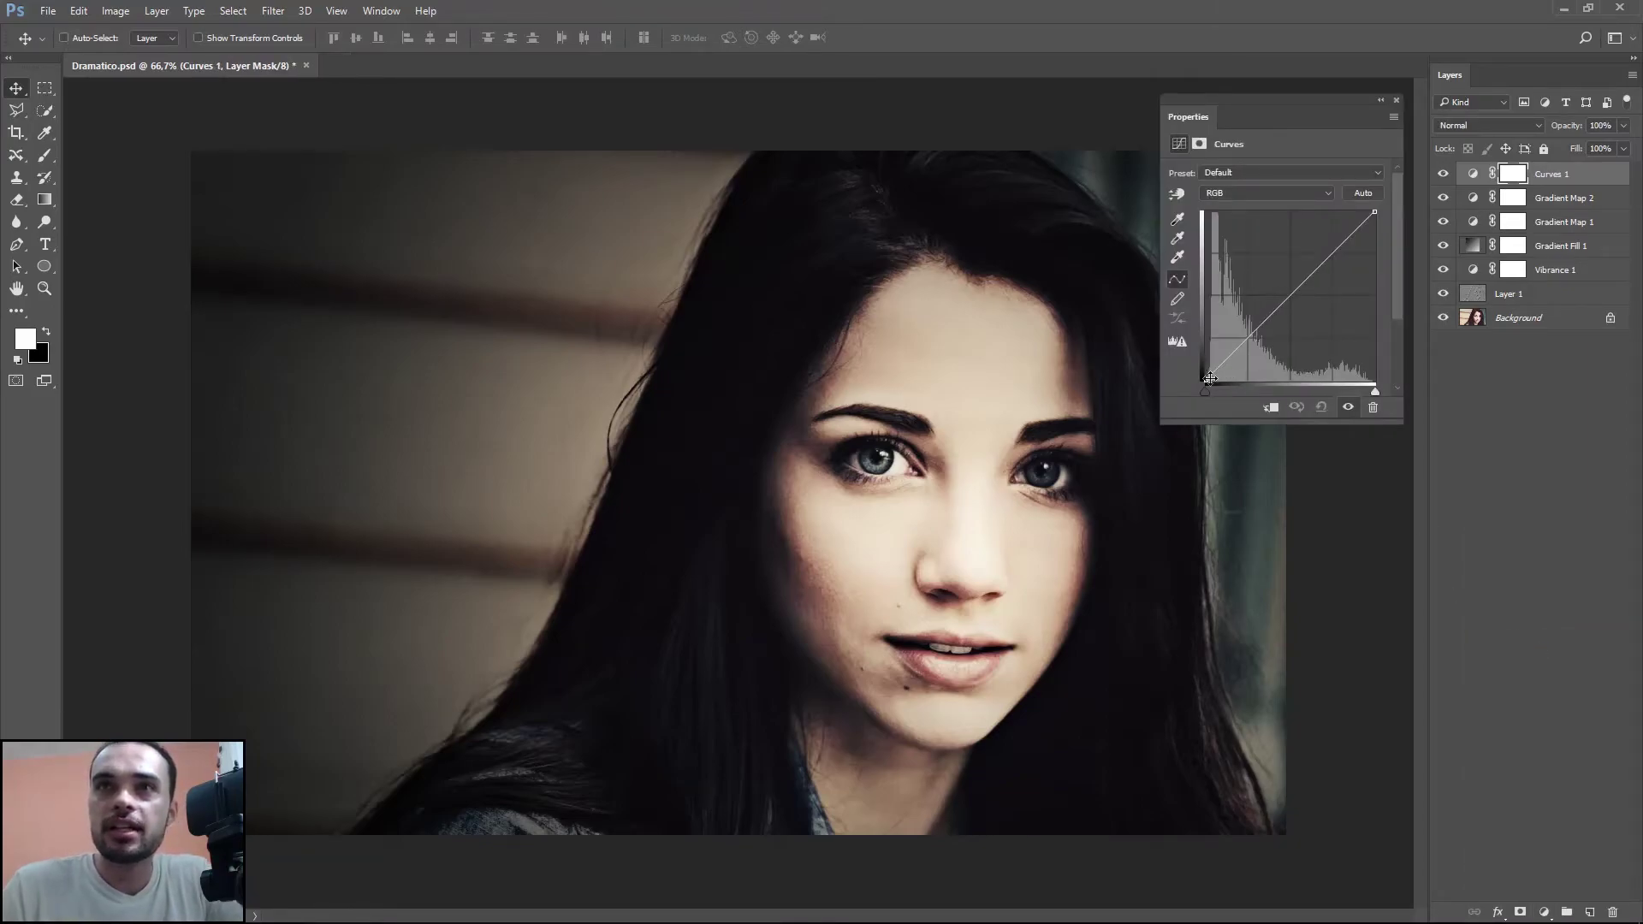
{"action": "left_click_drag", "start_coordinate": [1205, 377], "coordinate": [1202, 370]}
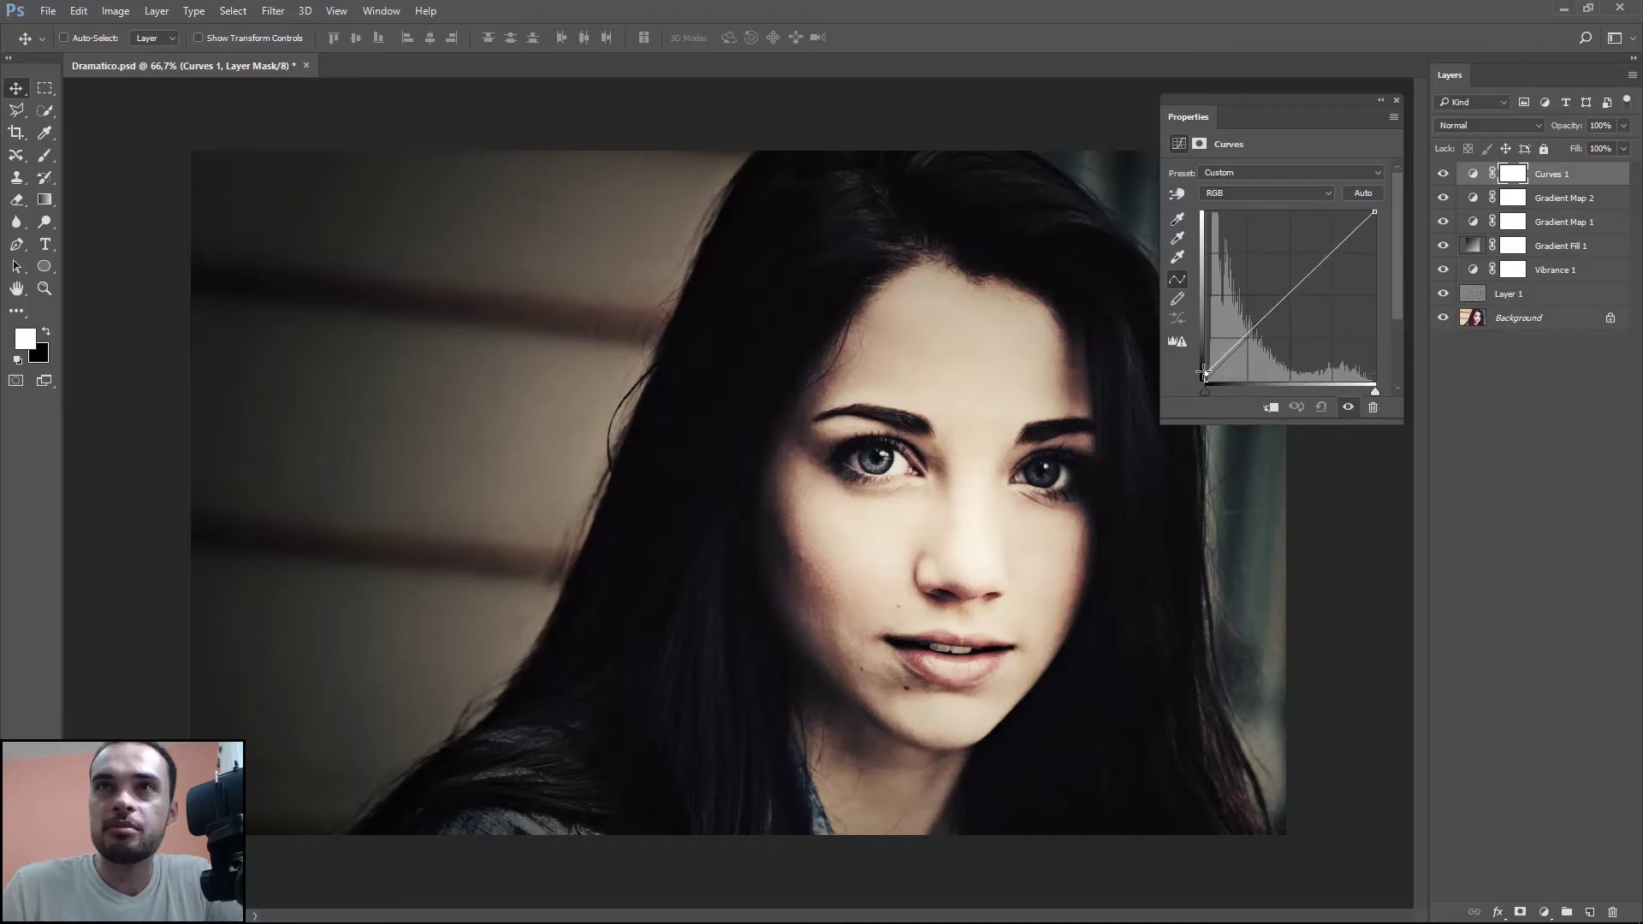
Step: Raise the Blue channel's black point for a cool cast and nudge the Red black point inward
{"action": "left_click", "coordinate": [1259, 193]}
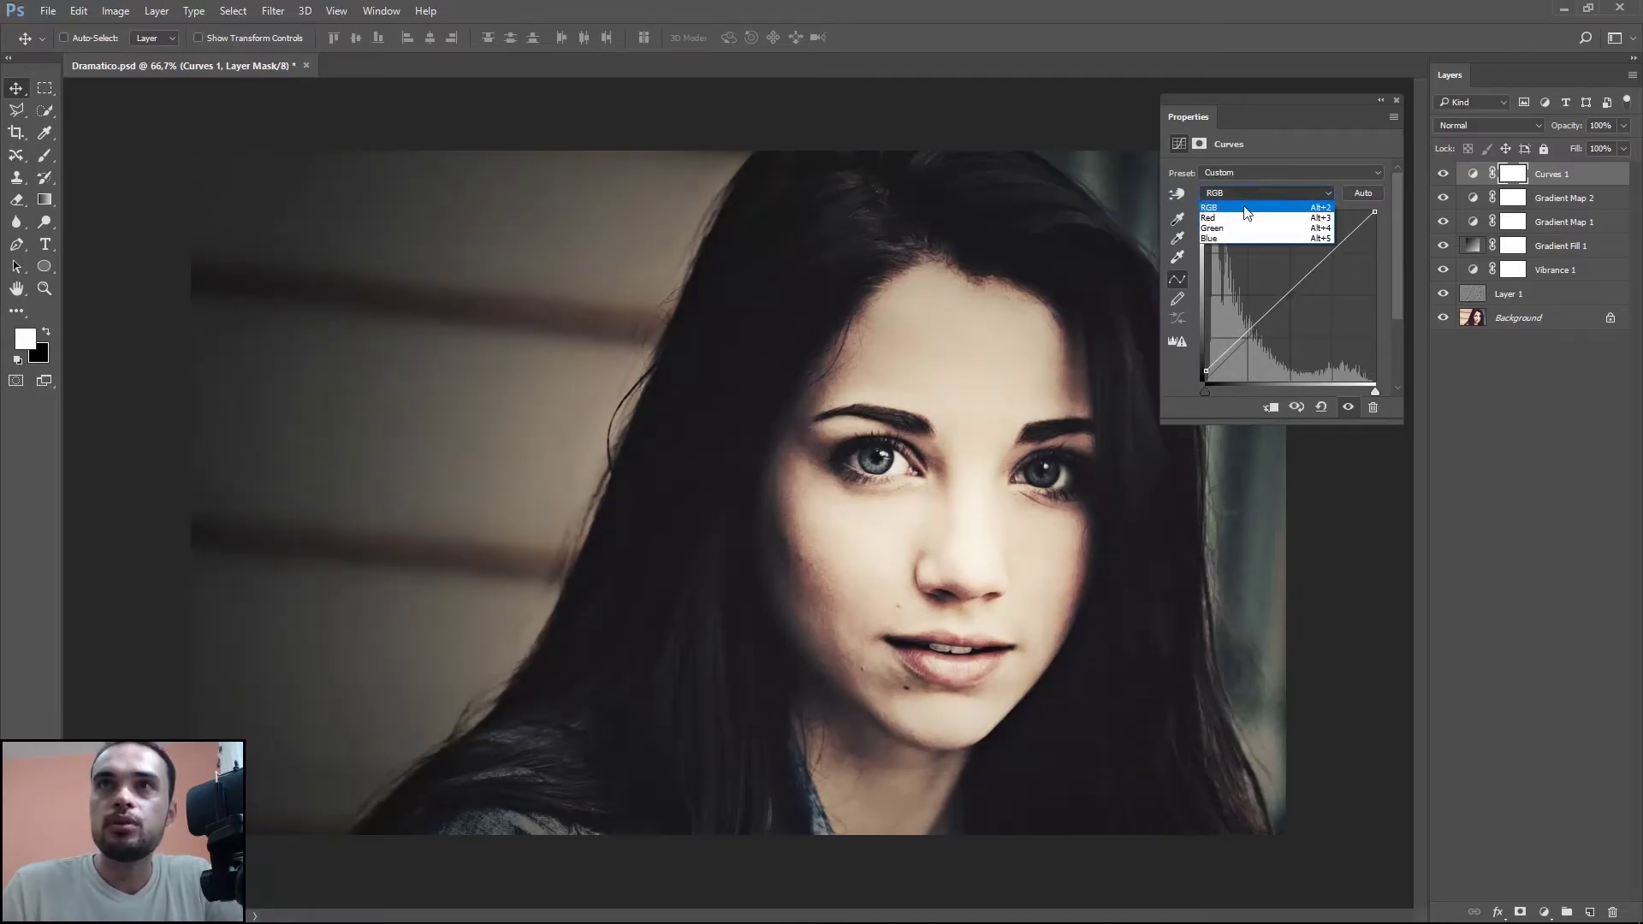
{"action": "left_click", "coordinate": [1258, 237]}
{"action": "left_click_drag", "start_coordinate": [1213, 379], "coordinate": [1205, 369]}
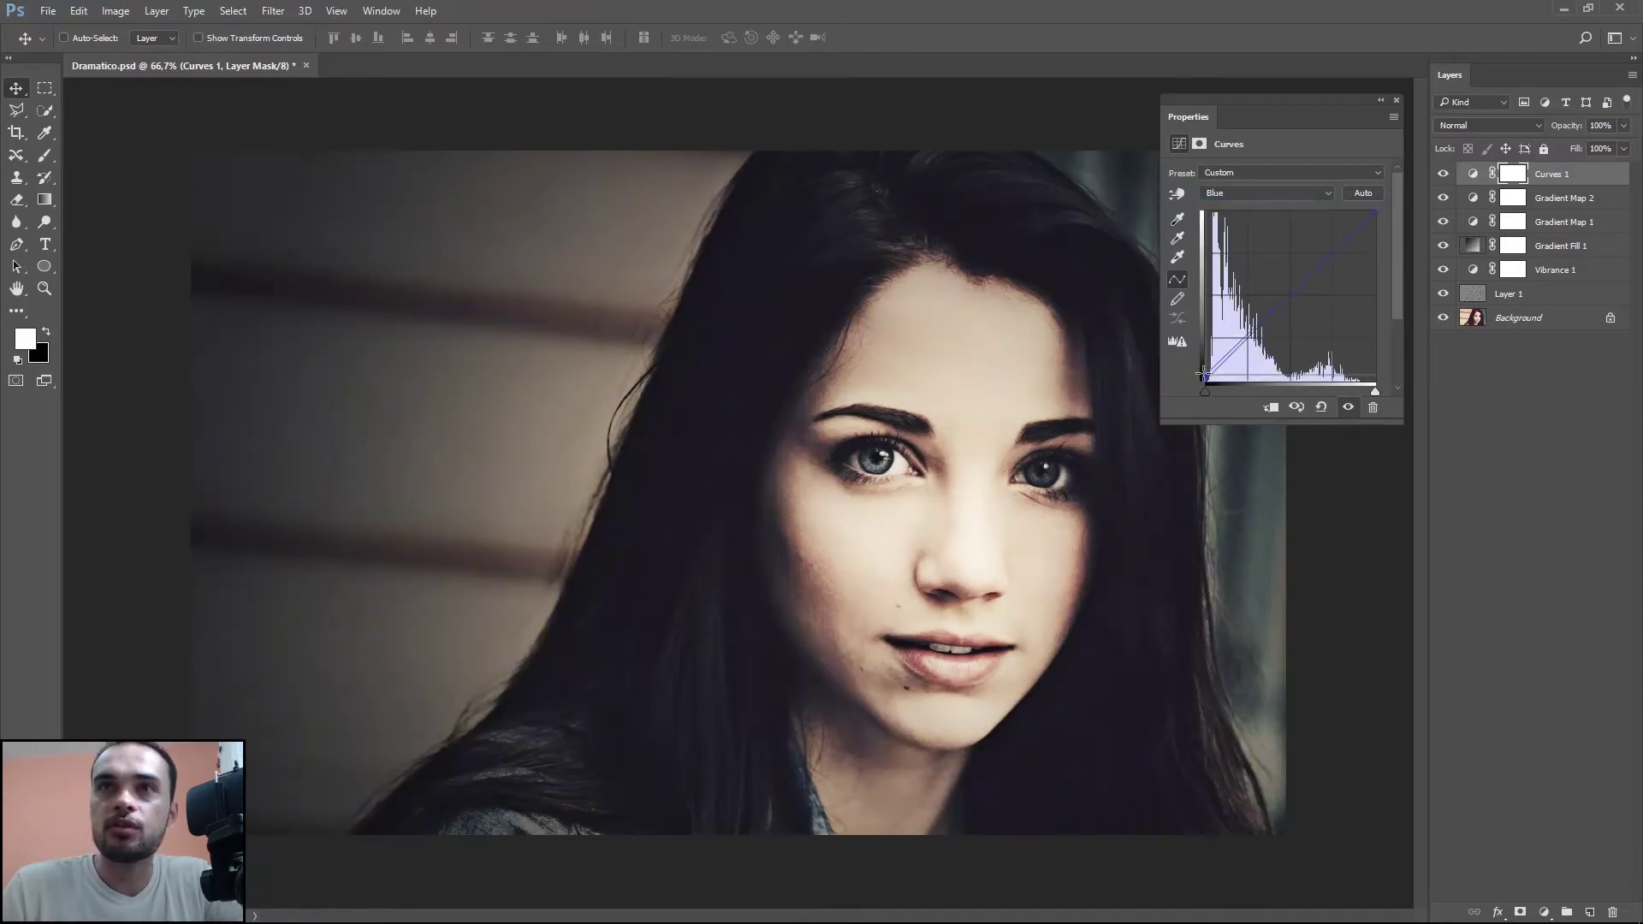
{"action": "left_click", "coordinate": [1256, 193]}
{"action": "left_click", "coordinate": [1211, 217]}
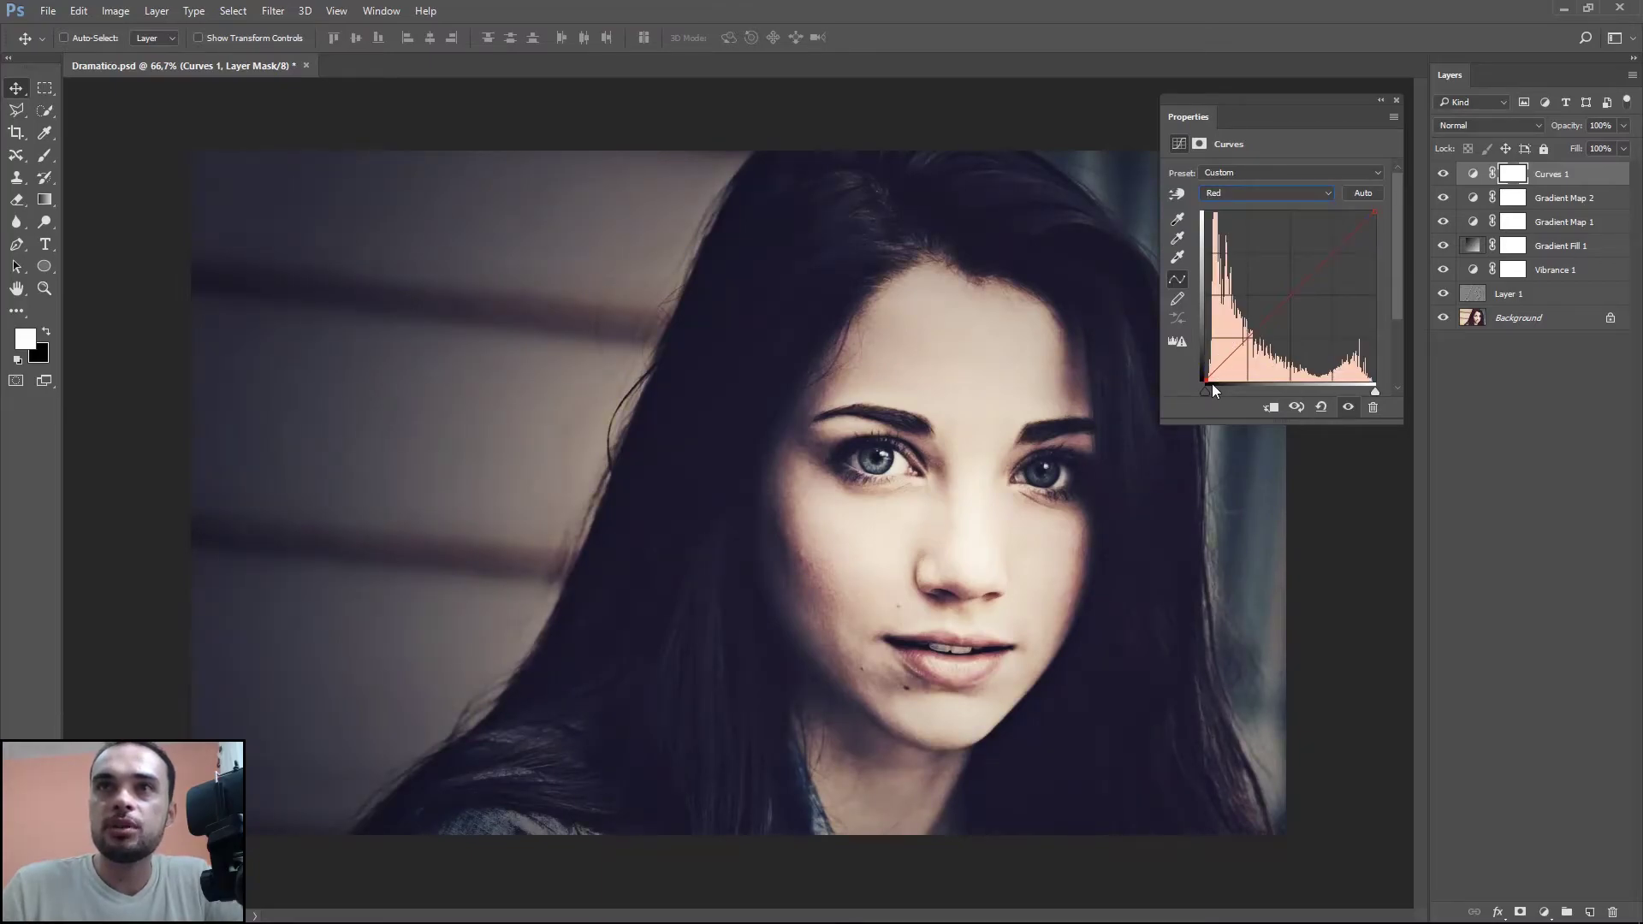
{"action": "left_click_drag", "start_coordinate": [1206, 382], "coordinate": [1215, 380]}
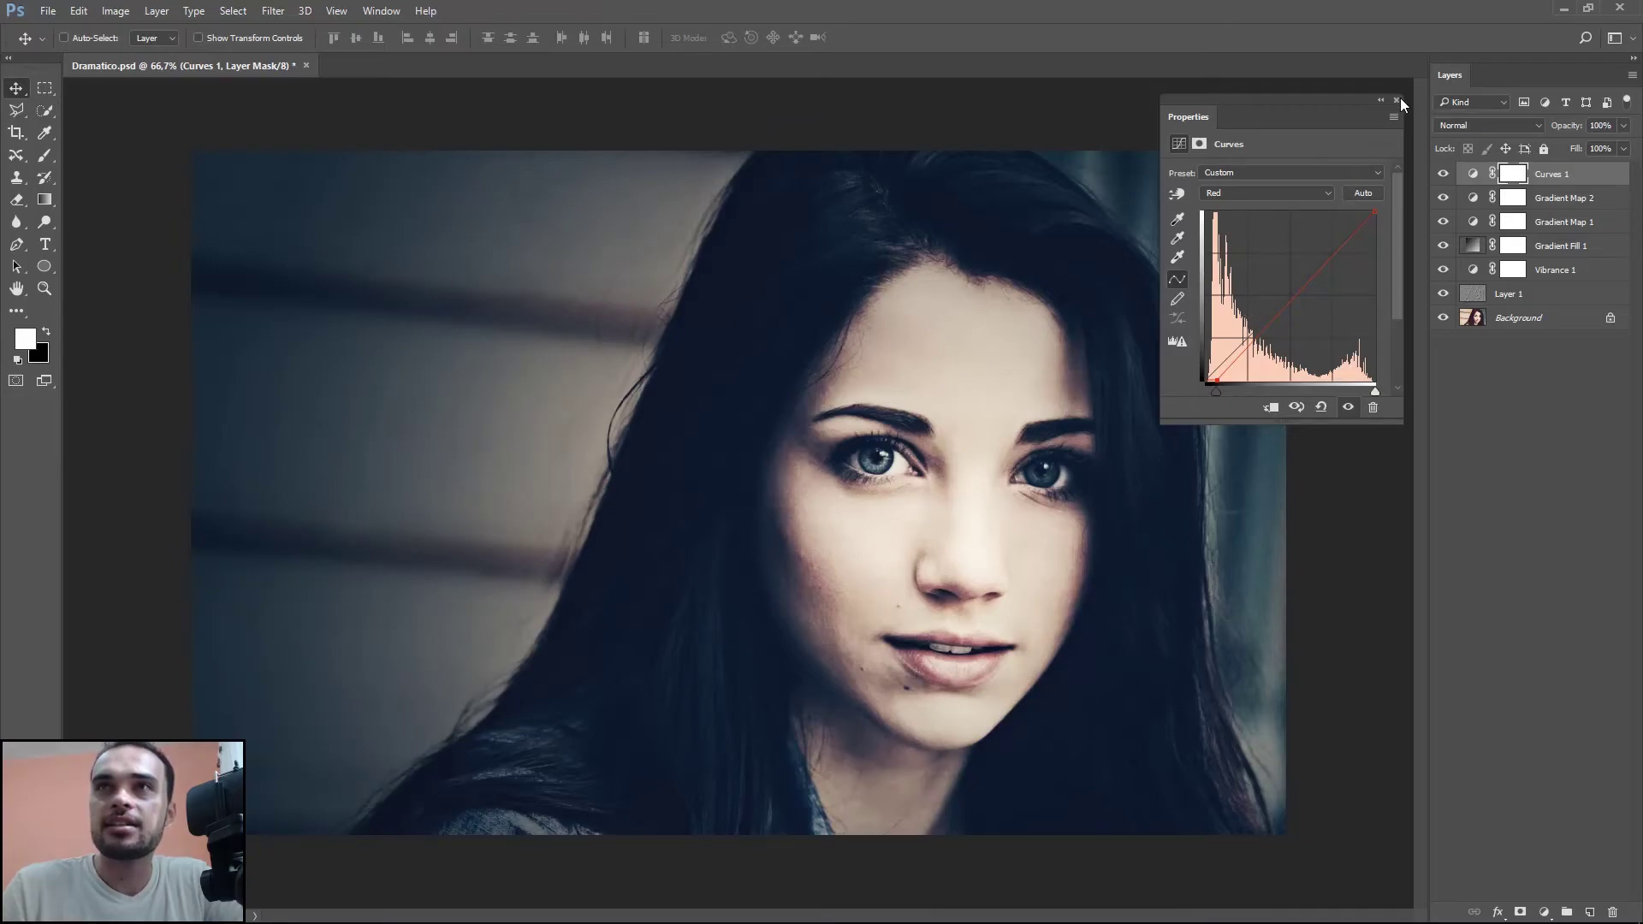
{"action": "left_click", "coordinate": [1397, 100]}
Step: Add a Levels adjustment layer with the black input set to 8 to deepen the shadows
{"action": "left_click", "coordinate": [1545, 912]}
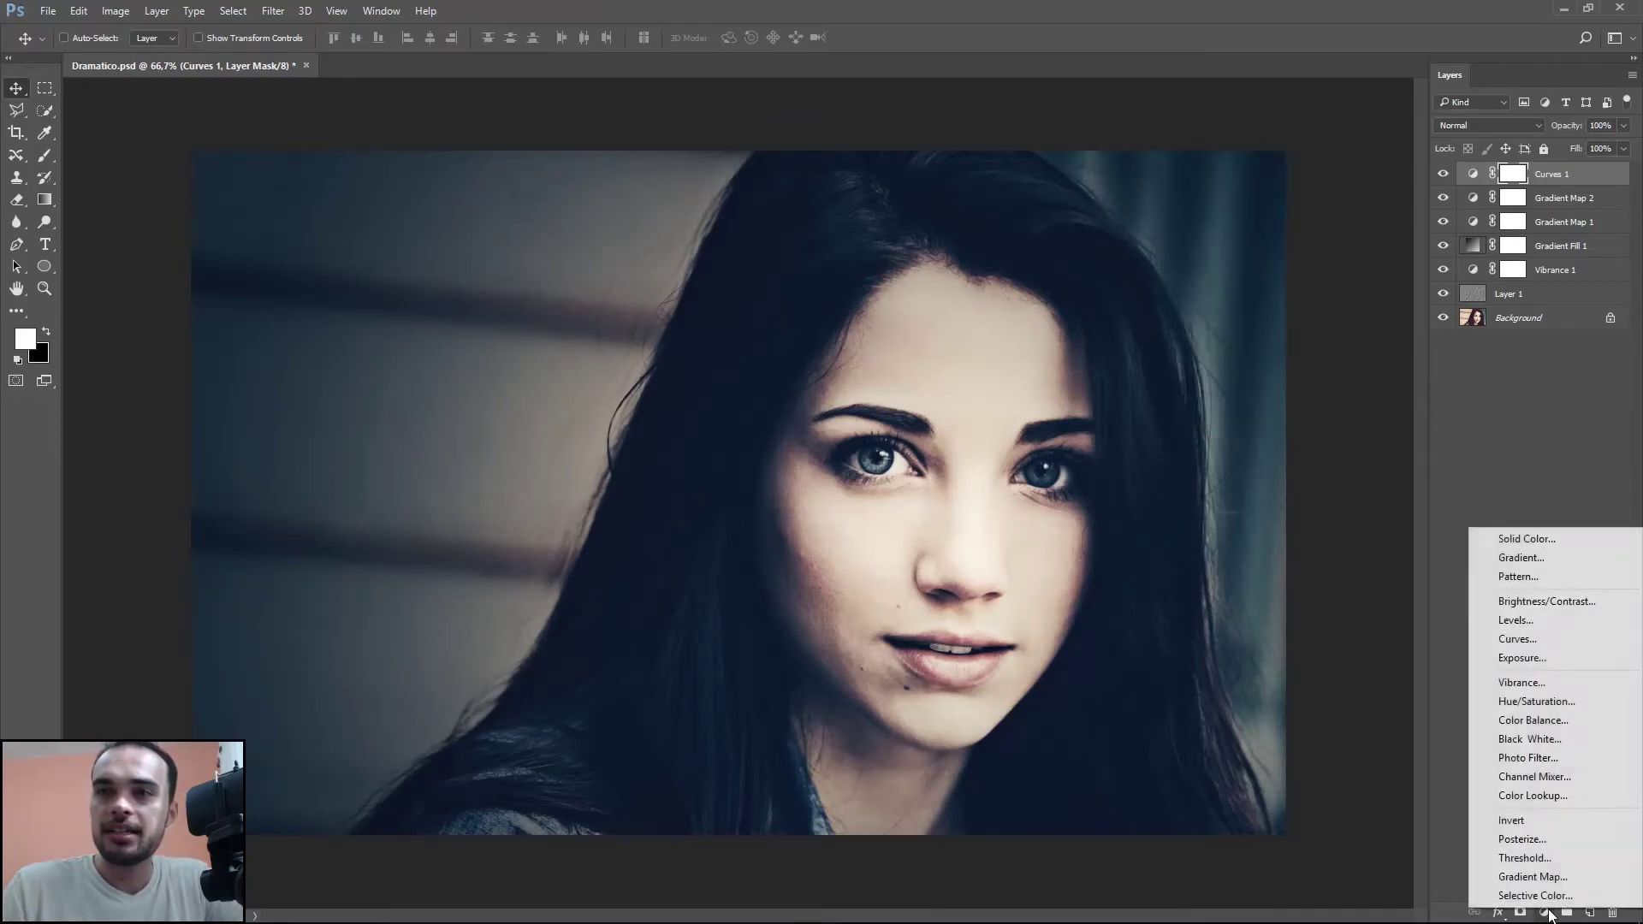
{"action": "left_click", "coordinate": [1549, 620]}
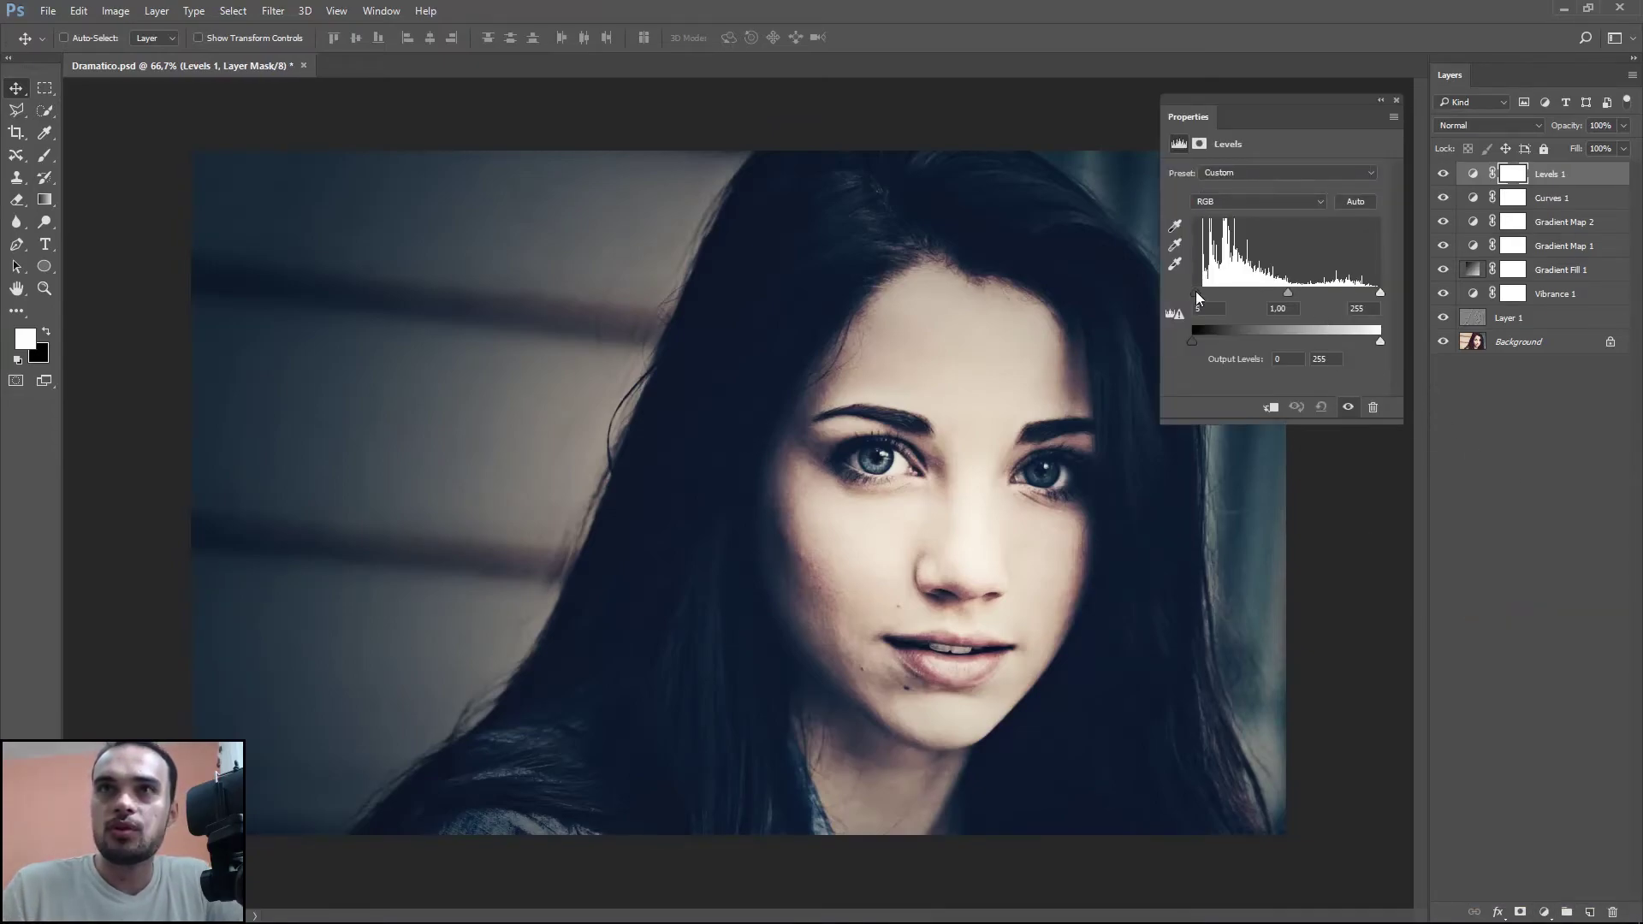
{"action": "left_click_drag", "start_coordinate": [1197, 297], "coordinate": [1199, 297]}
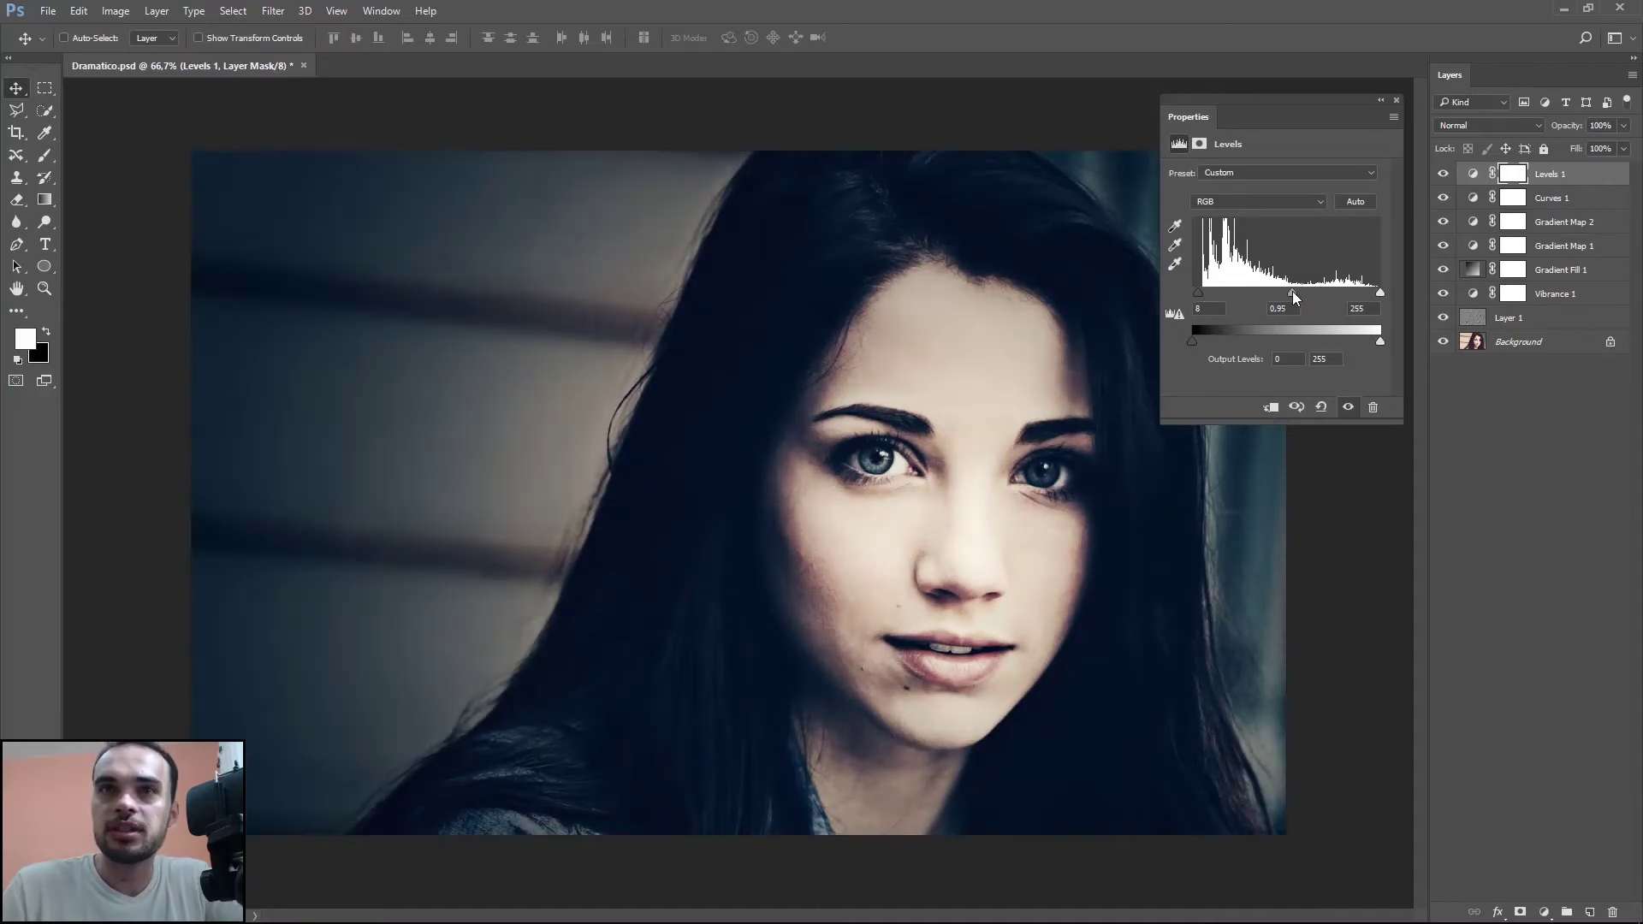
{"action": "left_click", "coordinate": [1397, 100]}
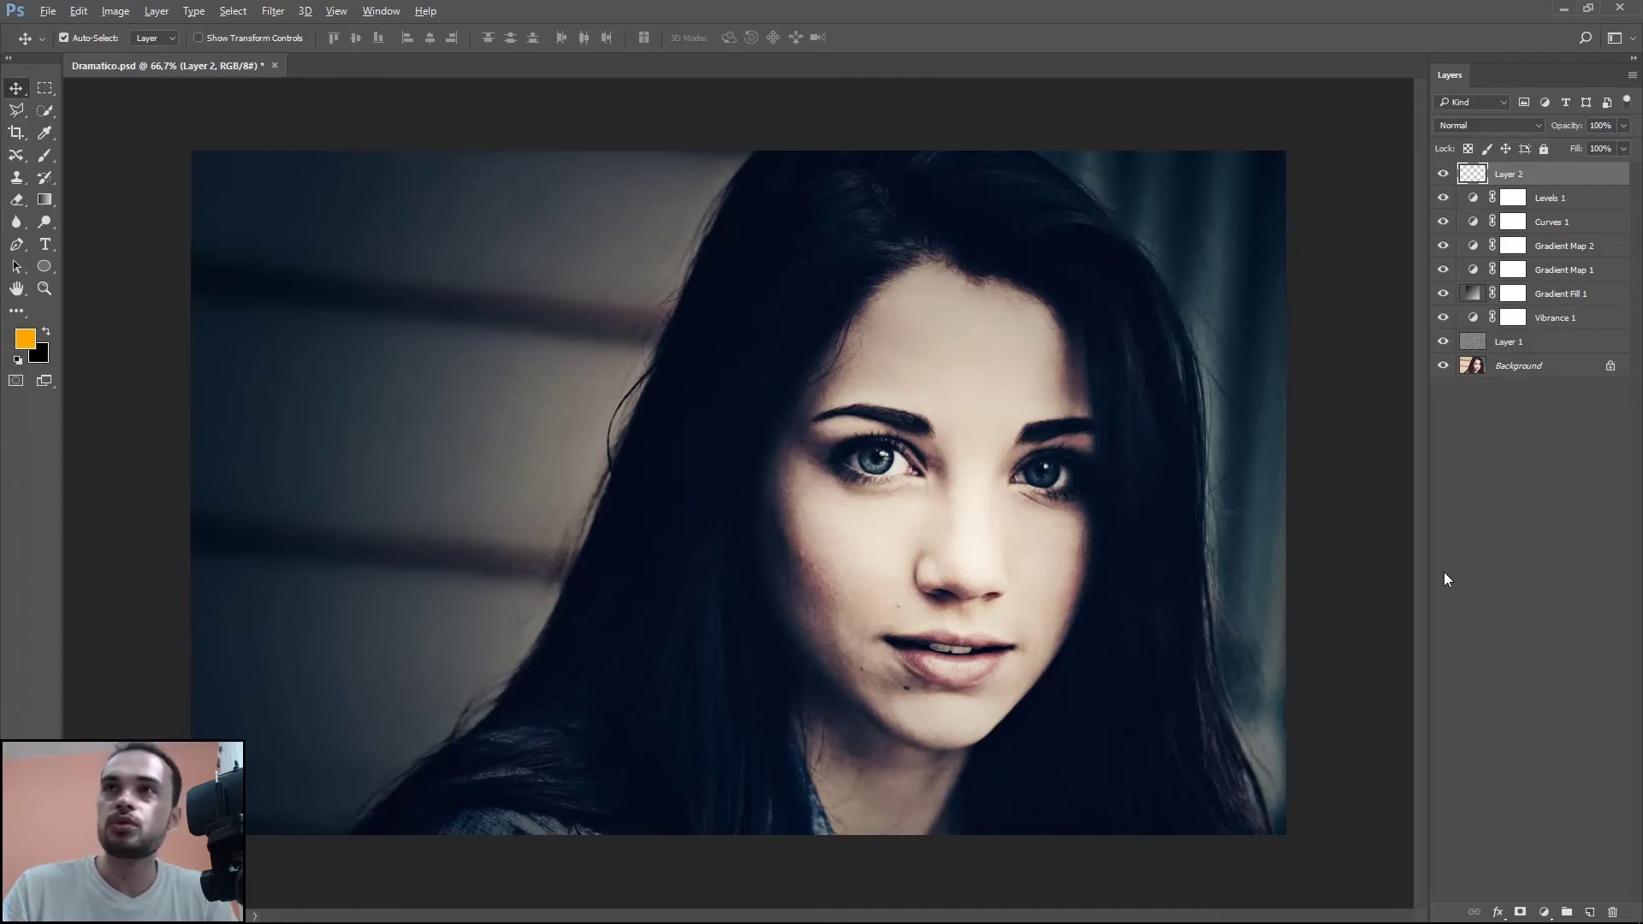
Step: Stamp all visible layers into Layer 2 and apply the Sharpen filter to it twice
{"action": "key", "text": "ctrl+shift+alt+e"}
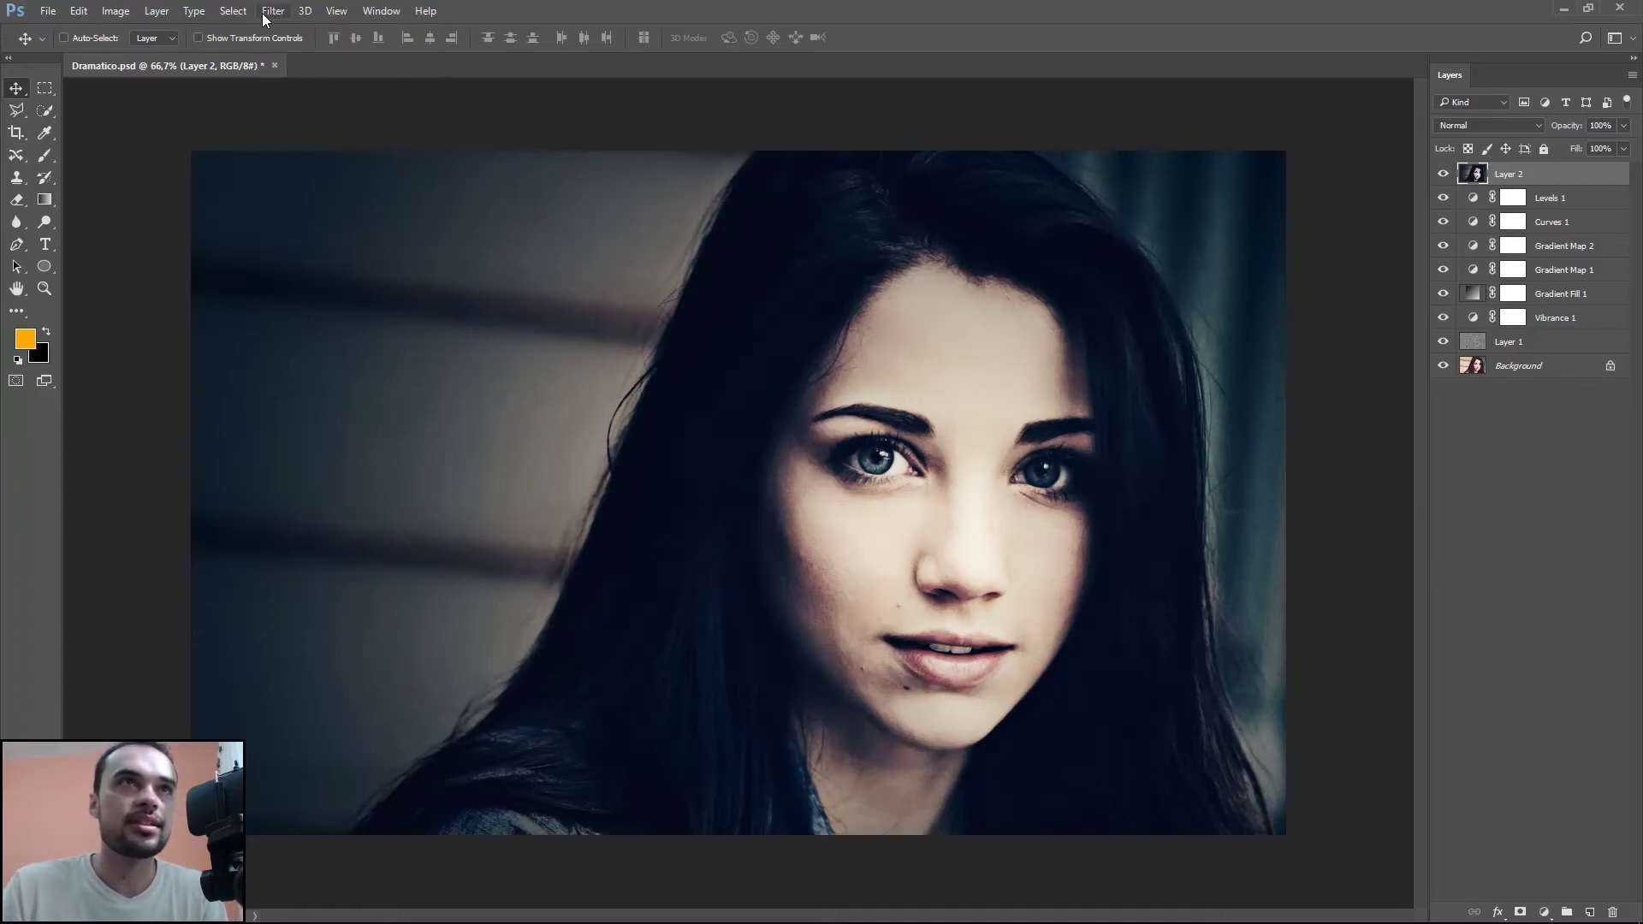
{"action": "left_click", "coordinate": [273, 10]}
{"action": "mouse_move", "coordinate": [290, 296]}
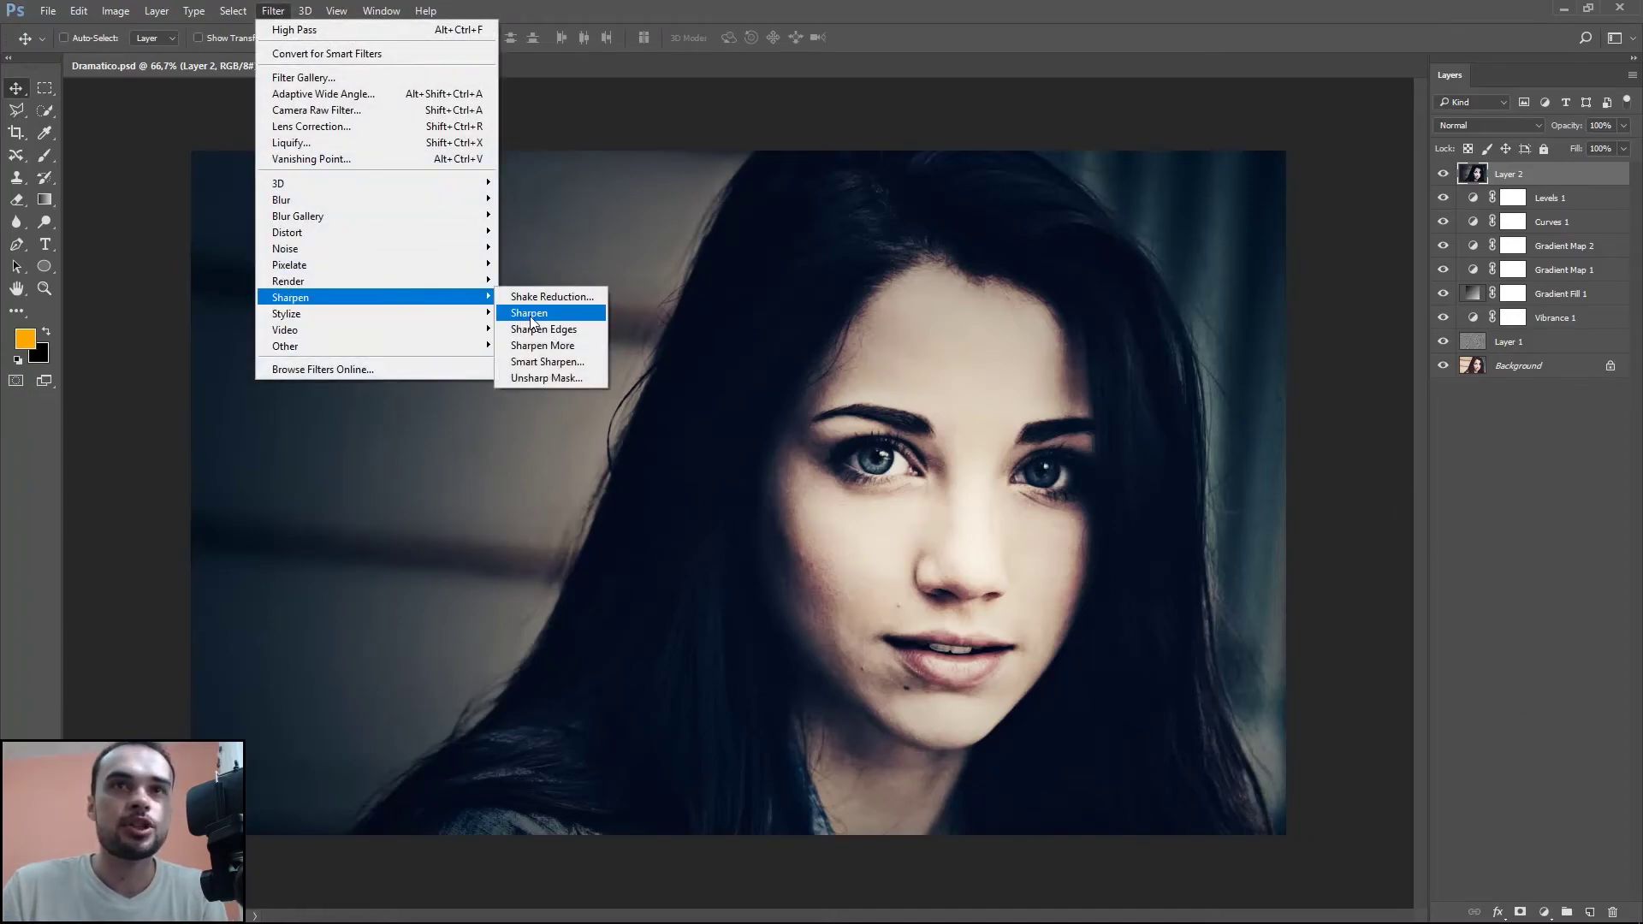
{"action": "left_click", "coordinate": [523, 317]}
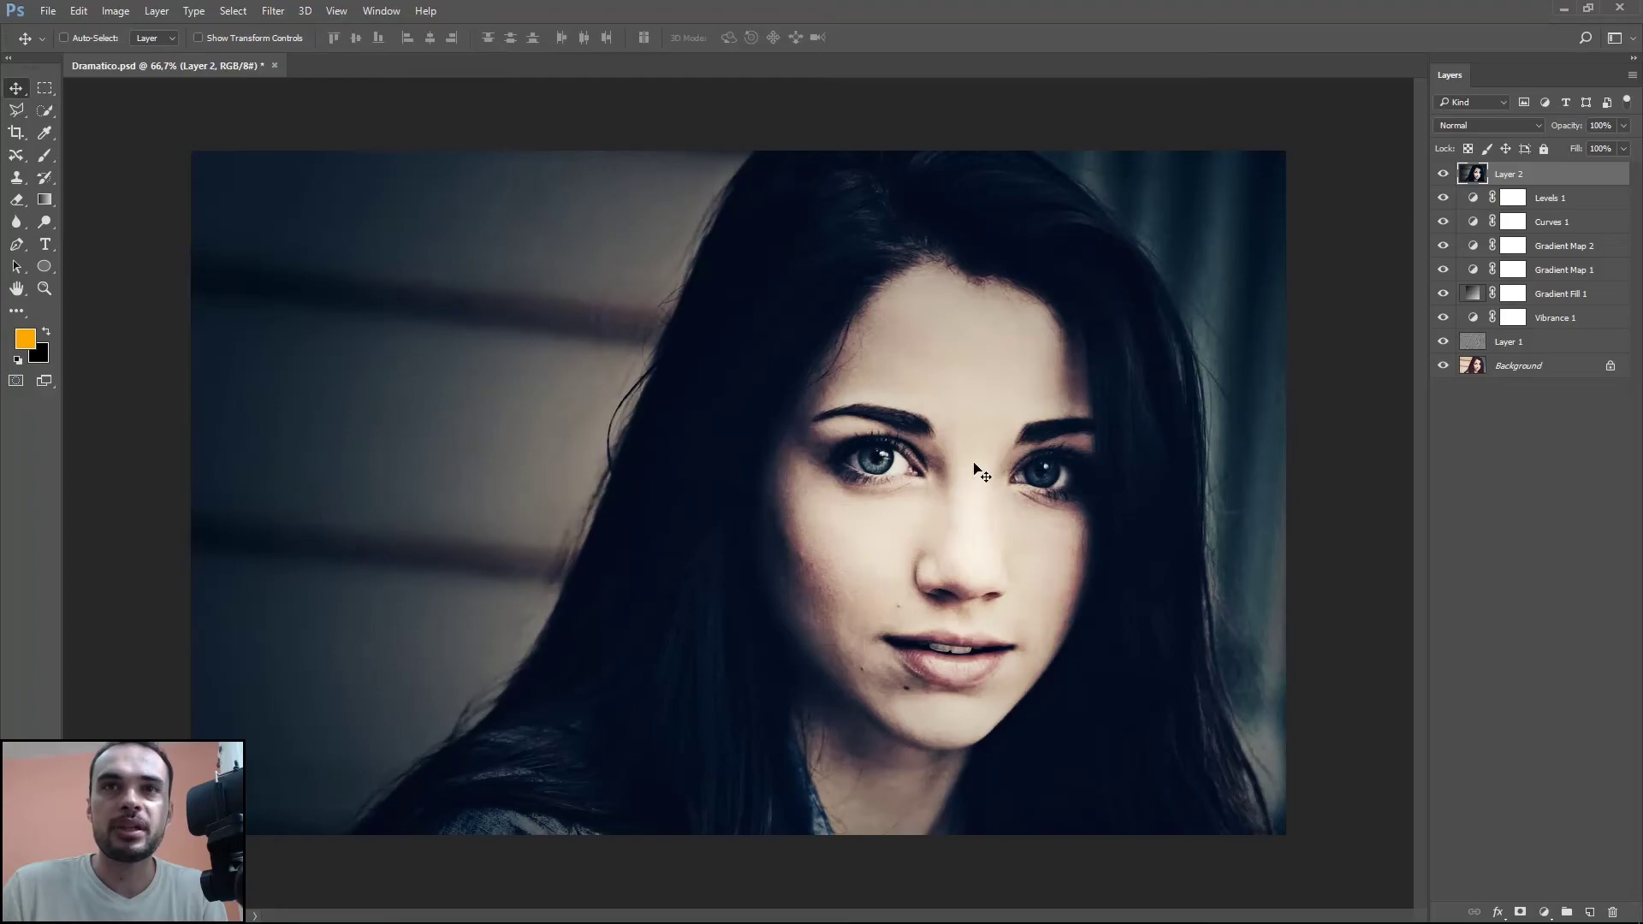
{"action": "left_click", "coordinate": [276, 11]}
{"action": "left_click", "coordinate": [294, 31]}
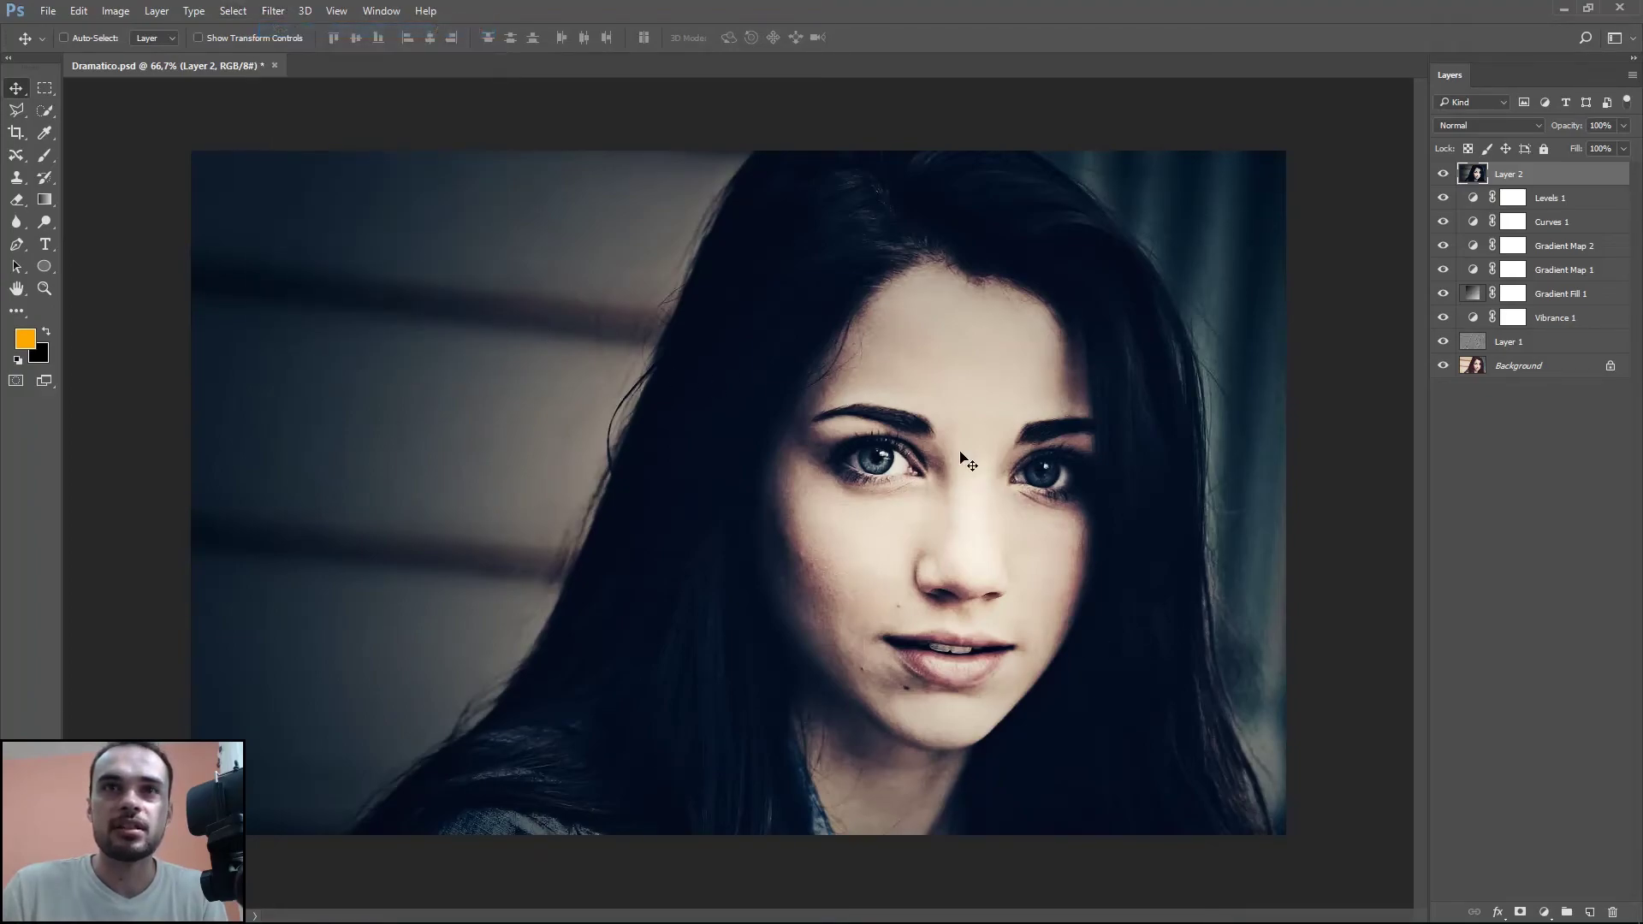